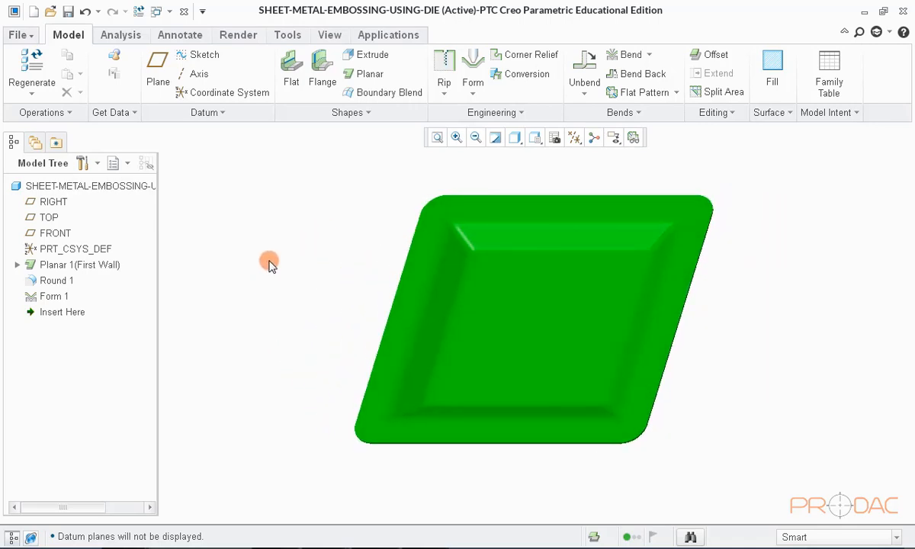
- Roll the model back to before Form 1 to view the flat sheet, and restore the insertion point after Form 1
click(55, 297)
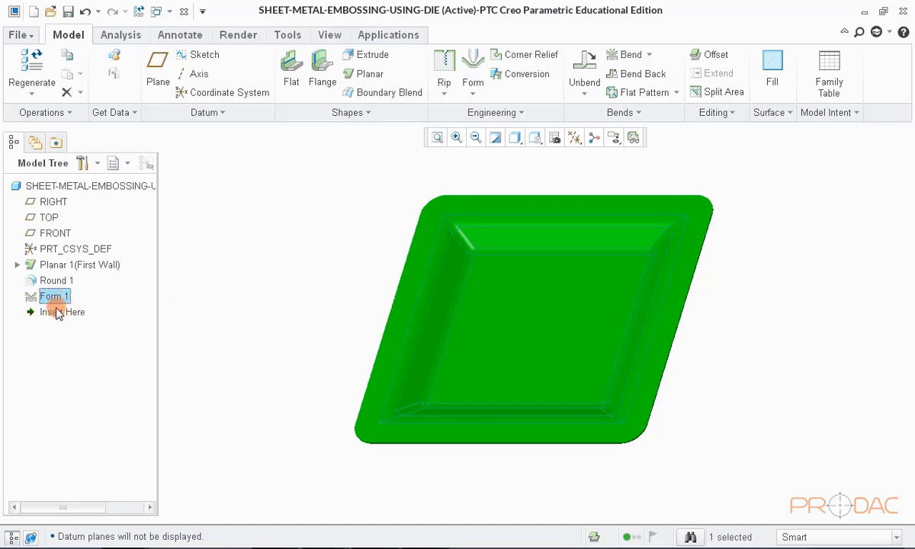
drag(57, 312, 68, 288)
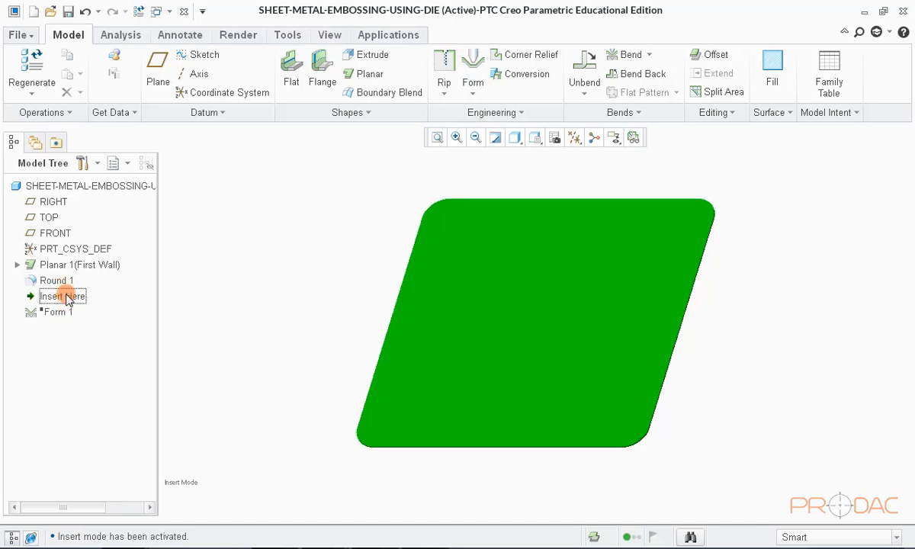
mouse_move(357, 308)
middle_down()
mouse_move(317, 353)
mouse_move(262, 372)
mouse_move(341, 328)
mouse_move(356, 219)
mouse_move(375, 254)
middle_up()
key(ctrl+d)
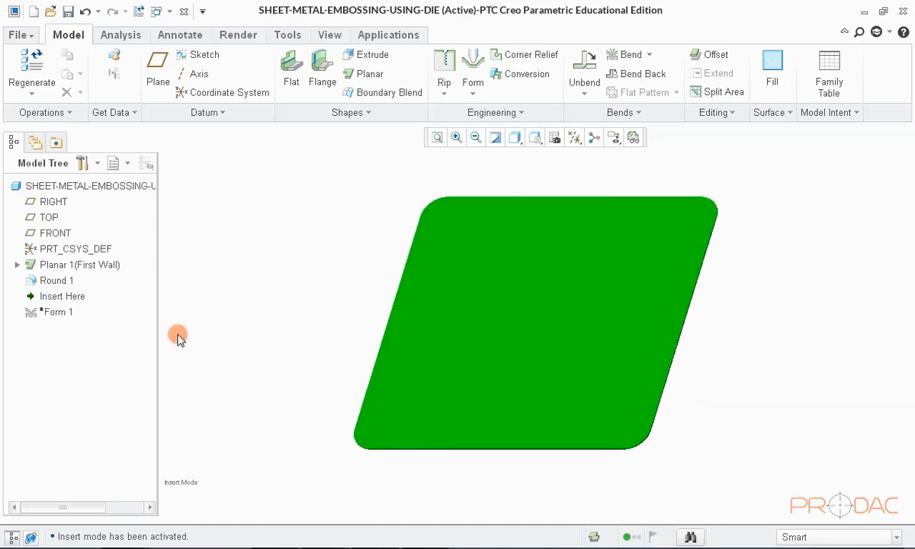
drag(75, 299, 73, 316)
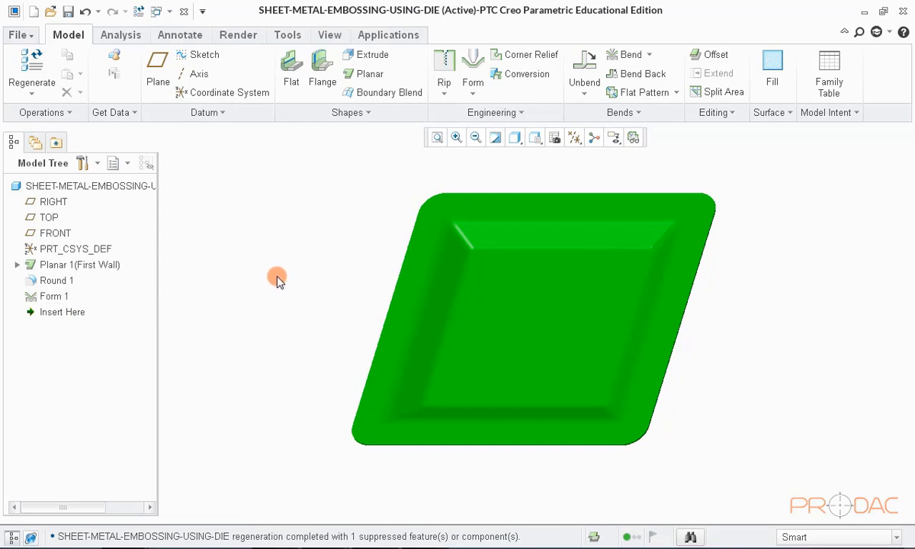
- Open the base model of Form 1 and maximize its window
click(53, 297)
right_click(54, 298)
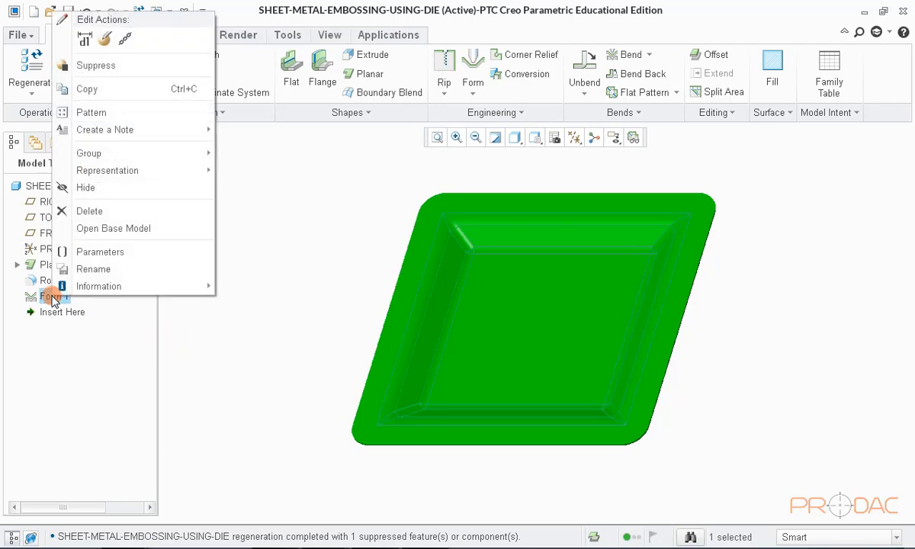
click(99, 233)
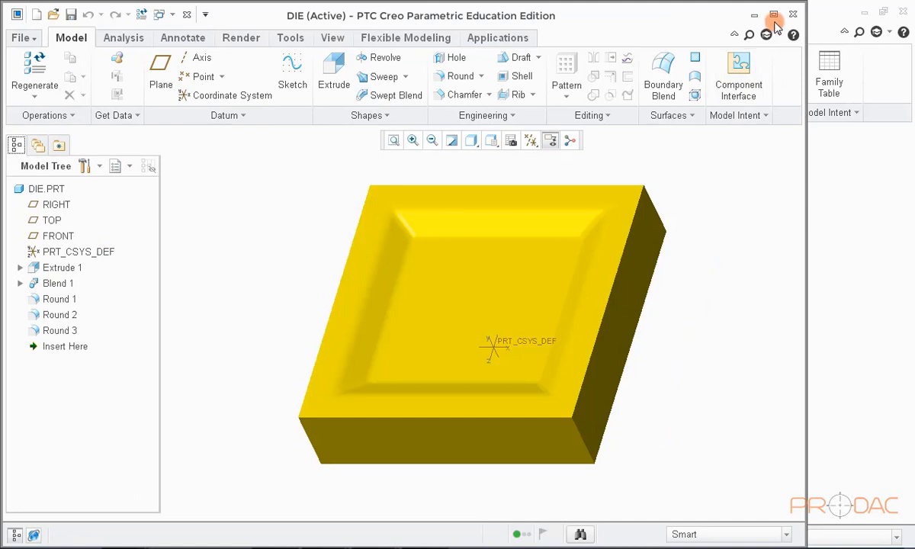
click(774, 15)
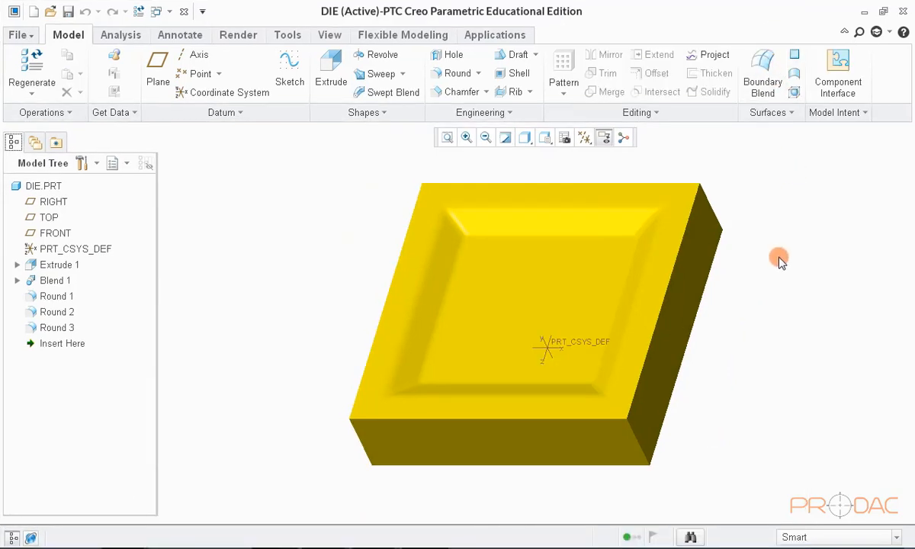
- Examine the die's recessed cavity, its sloped walls and its rounds from several angles
mouse_move(613, 328)
middle_down()
mouse_move(634, 476)
mouse_move(621, 331)
mouse_move(639, 300)
mouse_move(598, 362)
mouse_move(614, 279)
middle_up()
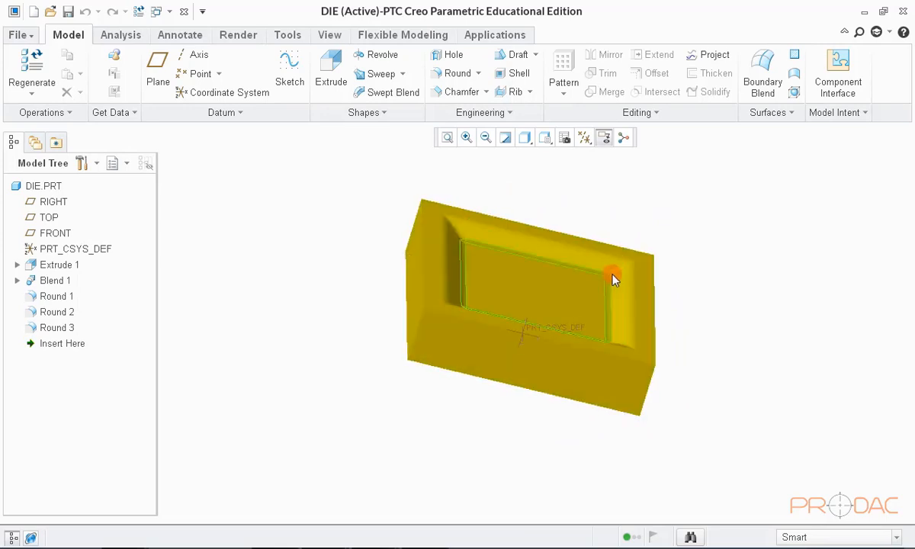
scroll(612, 273, down, 4)
middle_drag(628, 312, 627, 320)
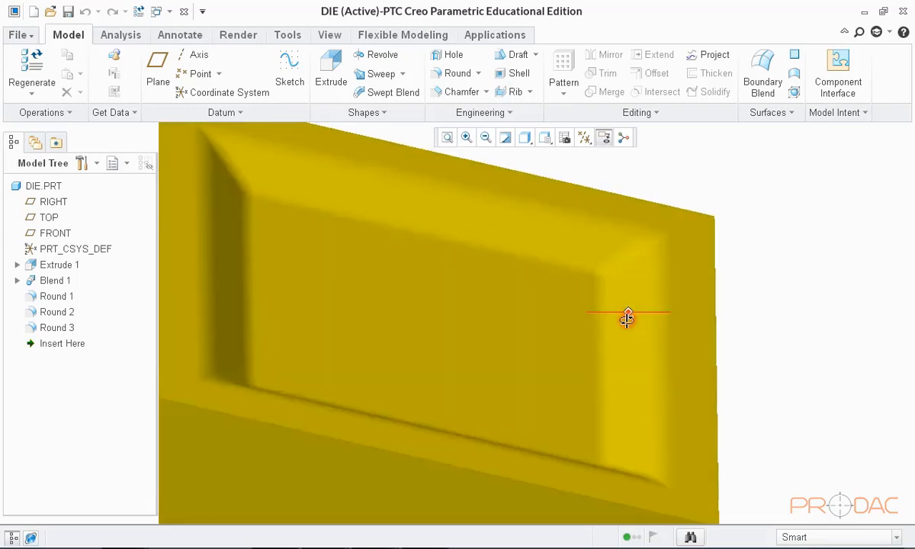
scroll(628, 309, up, 4)
click(630, 321)
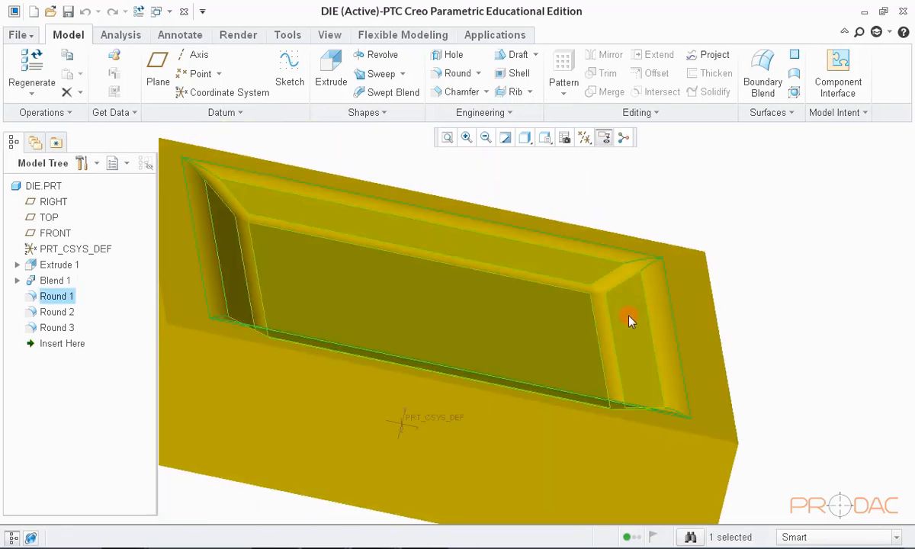
click(605, 341)
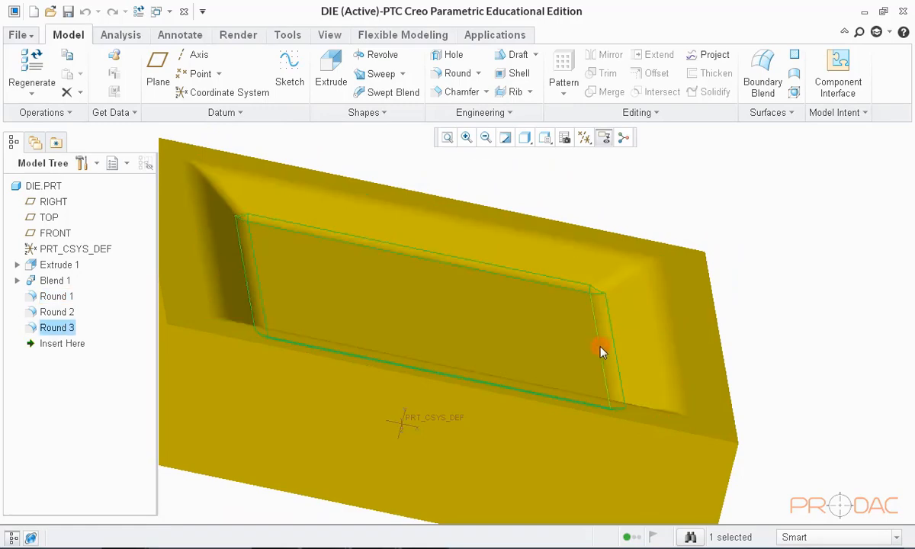
middle_drag(603, 345, 449, 343)
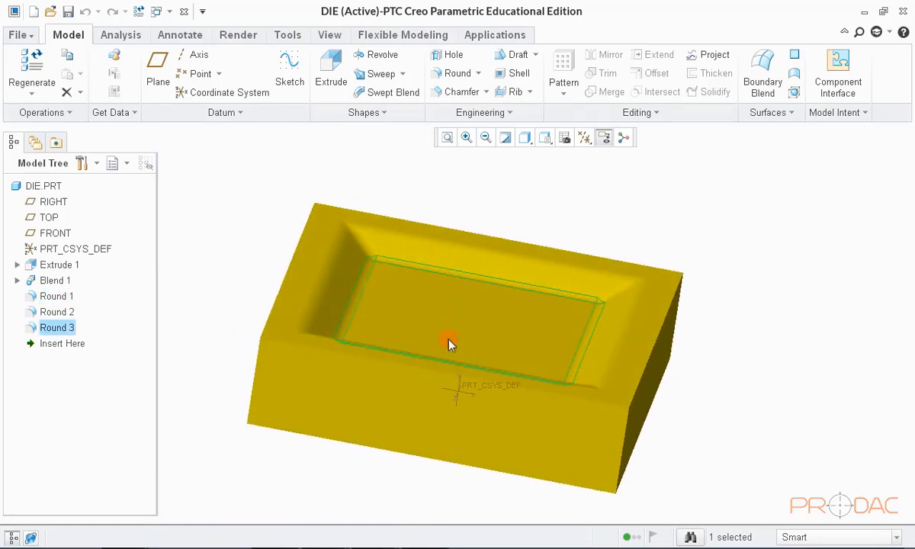
middle_drag(384, 298, 424, 301)
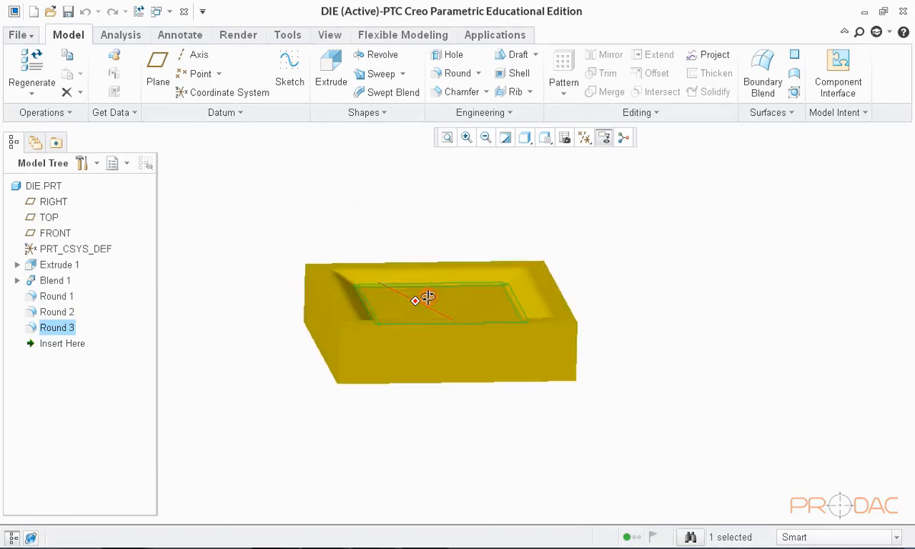
click(494, 175)
- Show the die in the FRONT view with Hidden Line display and turn off annotation display
click(544, 138)
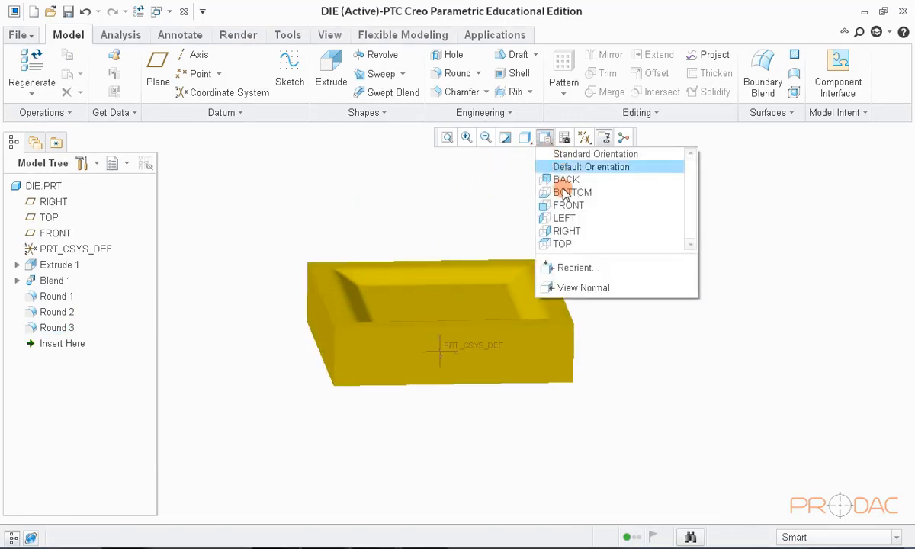
click(568, 212)
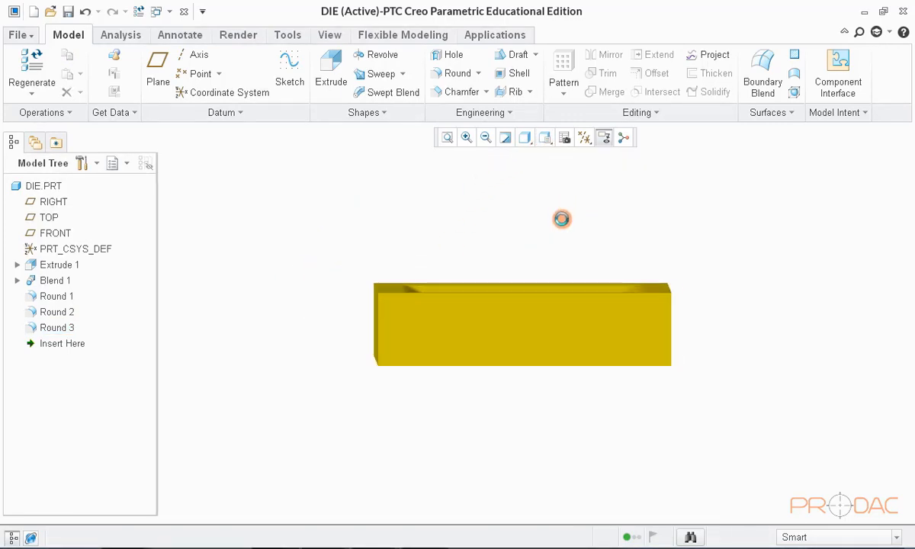
click(525, 138)
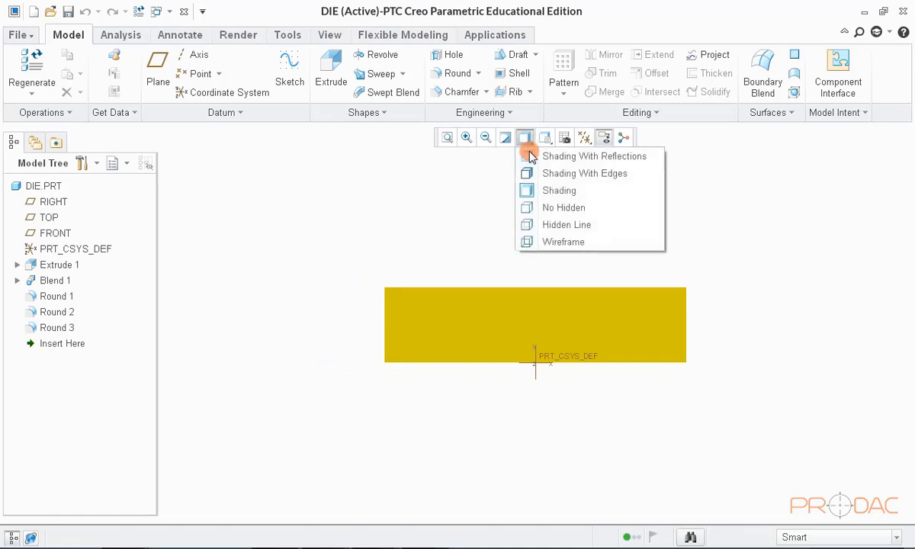
click(543, 225)
scroll(575, 280, down, 3)
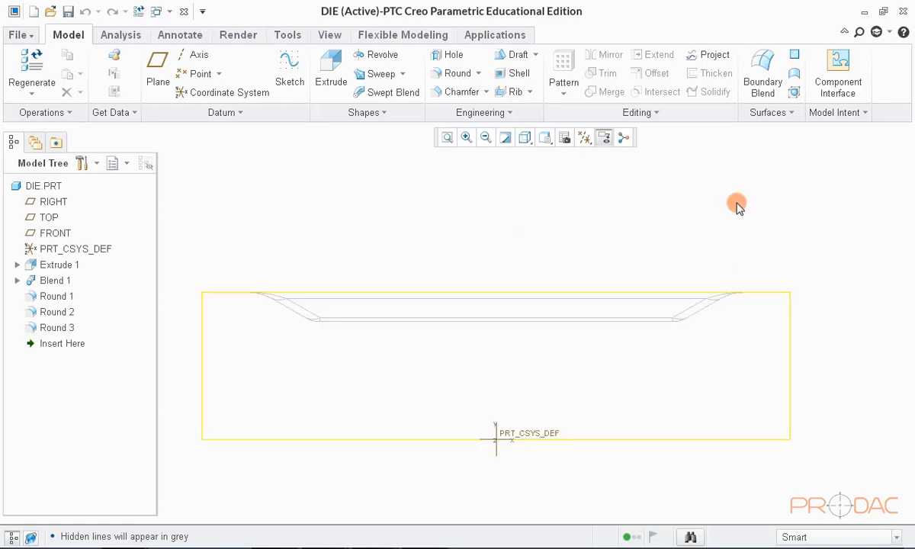
click(603, 137)
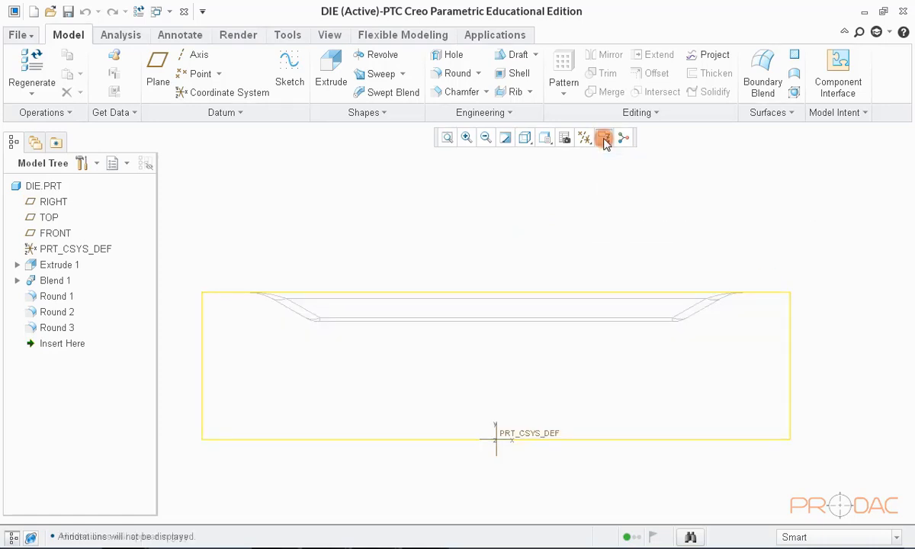
scroll(633, 230, up, 1)
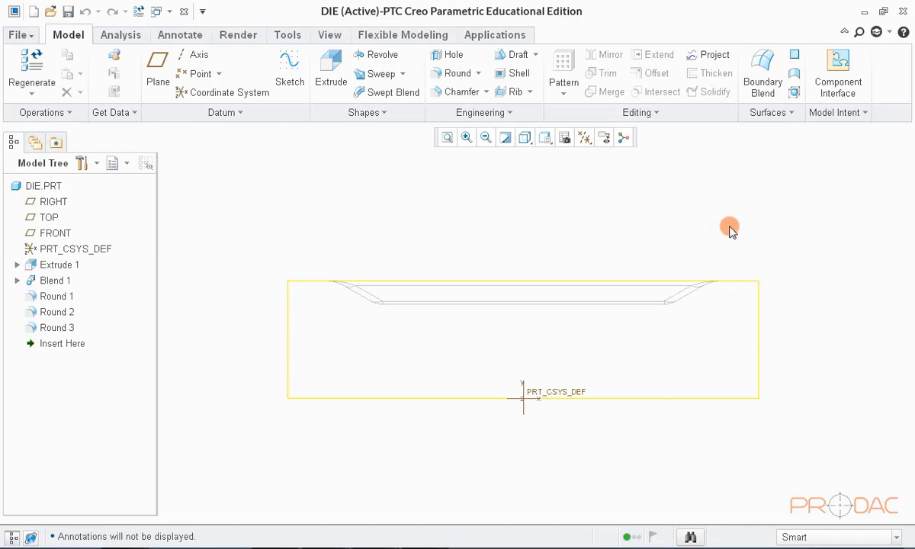
- Set the display style to Shading With Edges, restore the default orientation and close the die model's window
click(525, 138)
click(528, 173)
key(ctrl+d)
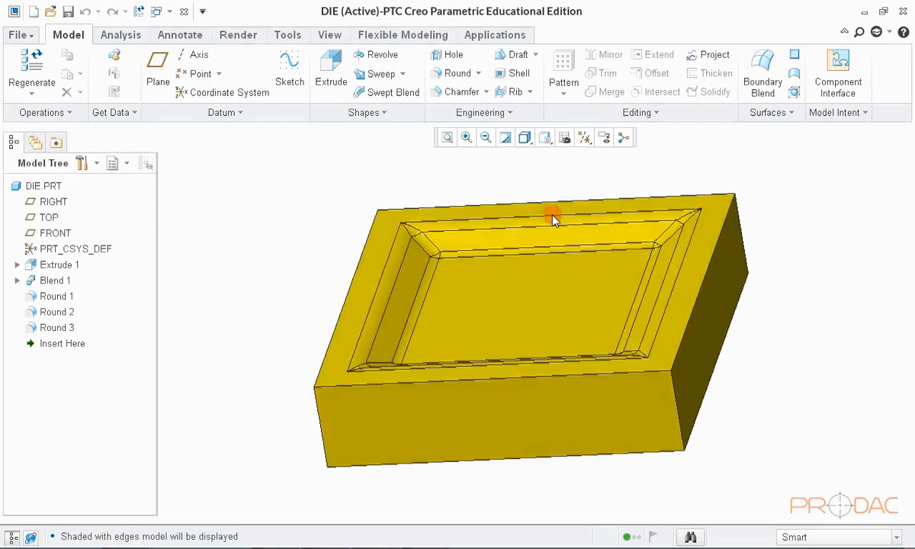
click(183, 12)
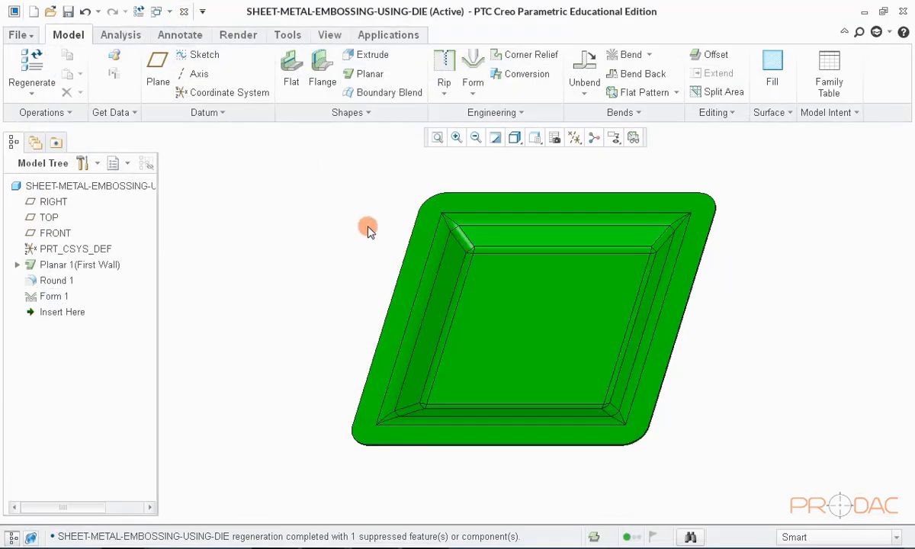
- Delete the Form 1 feature from the sheet metal part
middle_drag(464, 248, 509, 247)
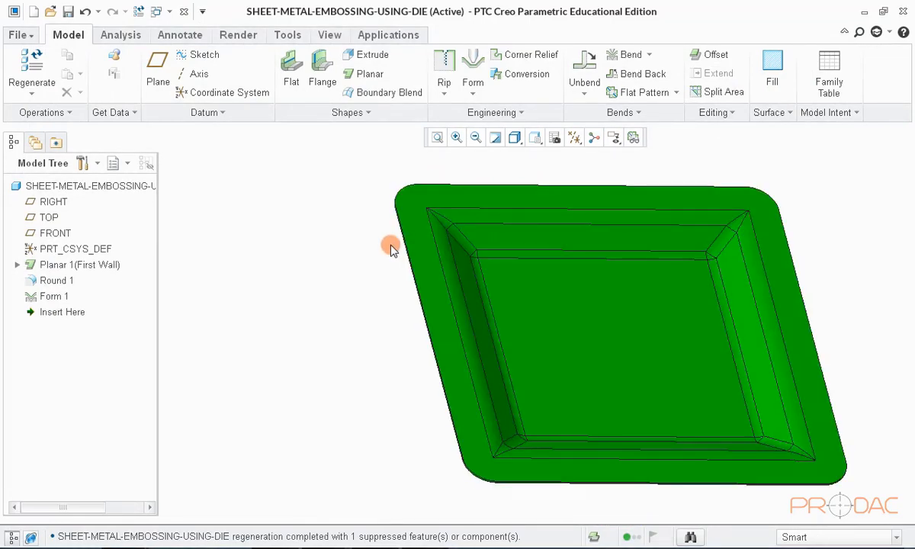
middle_drag(383, 248, 329, 248)
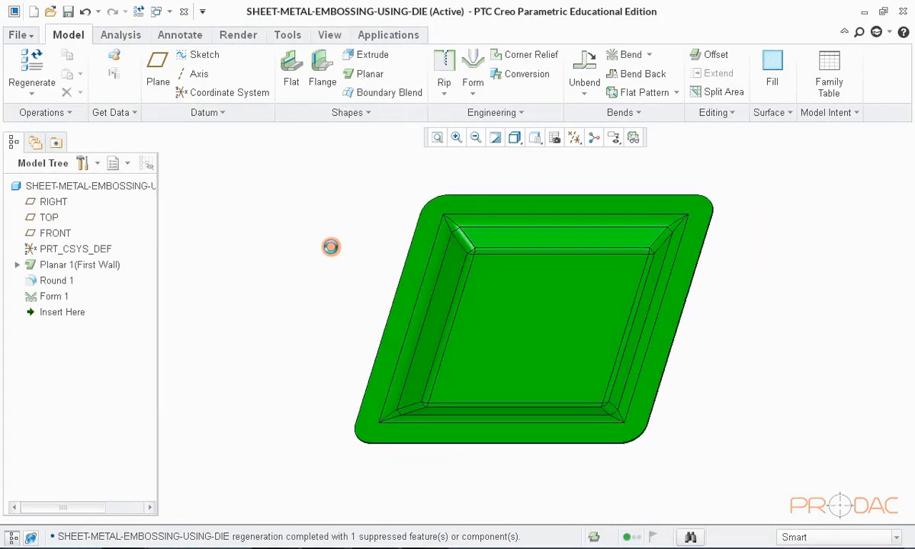
click(50, 297)
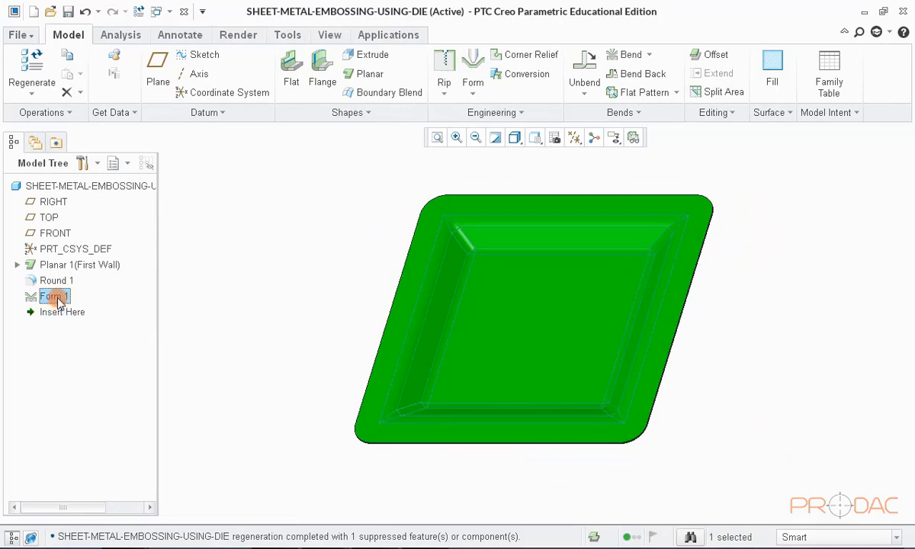
right_click(59, 302)
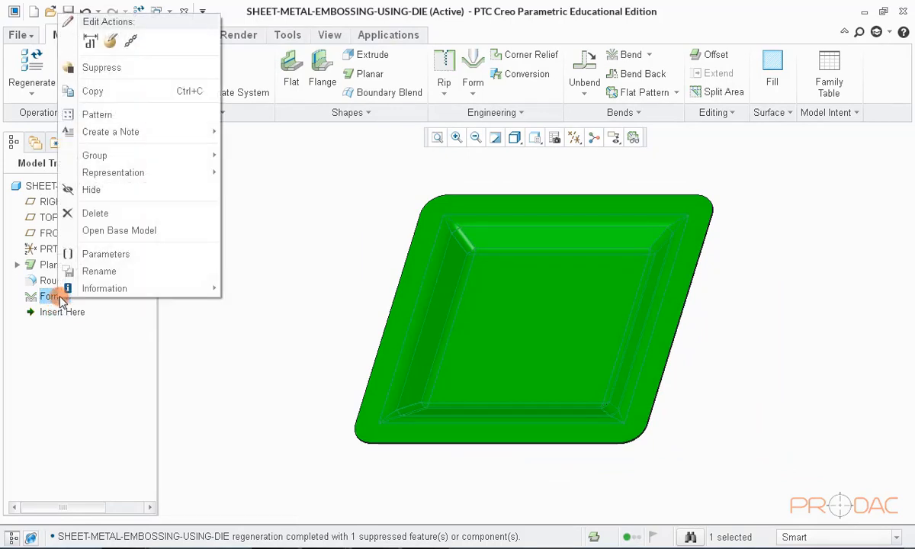
click(112, 220)
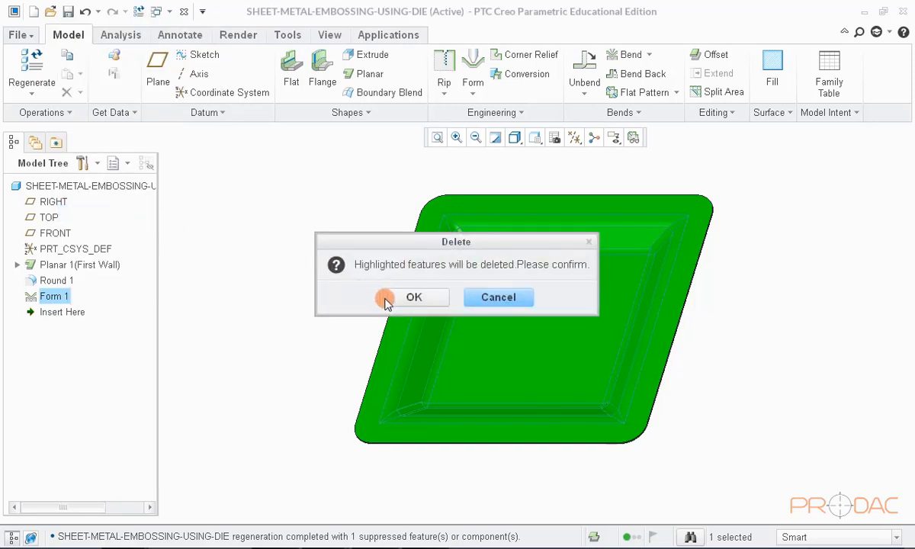
click(414, 296)
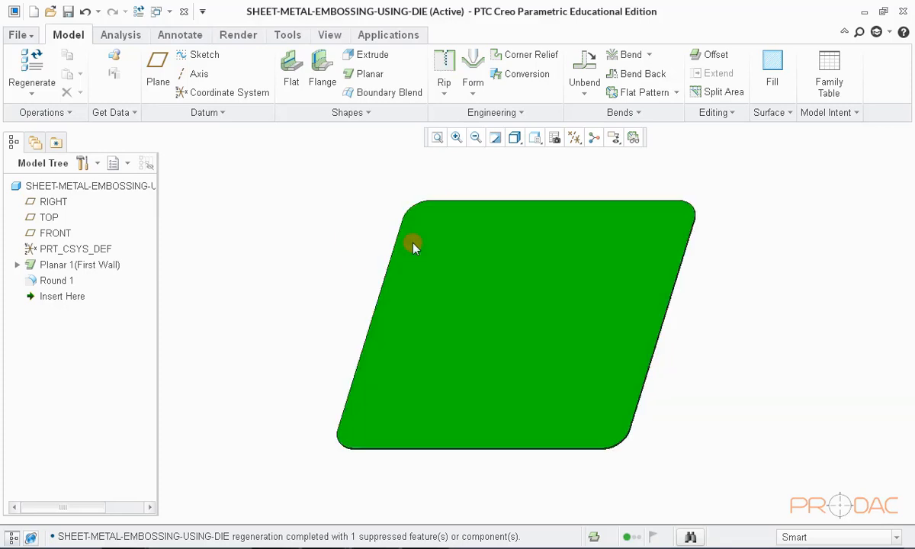
mouse_move(478, 266)
middle_down()
mouse_move(488, 364)
mouse_move(510, 253)
mouse_move(300, 260)
middle_up()
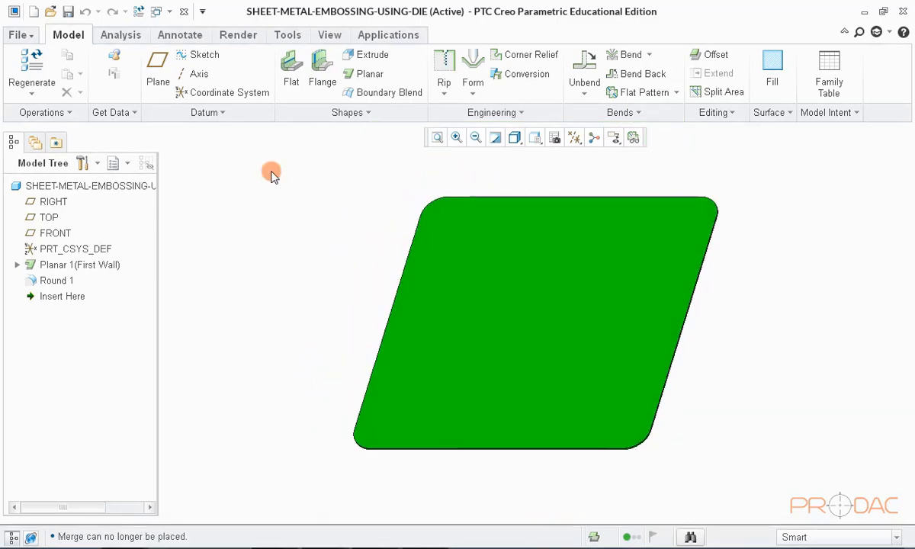
- Start a Die Form feature on the sheet and load die.prt as its form reference model
click(474, 97)
click(490, 130)
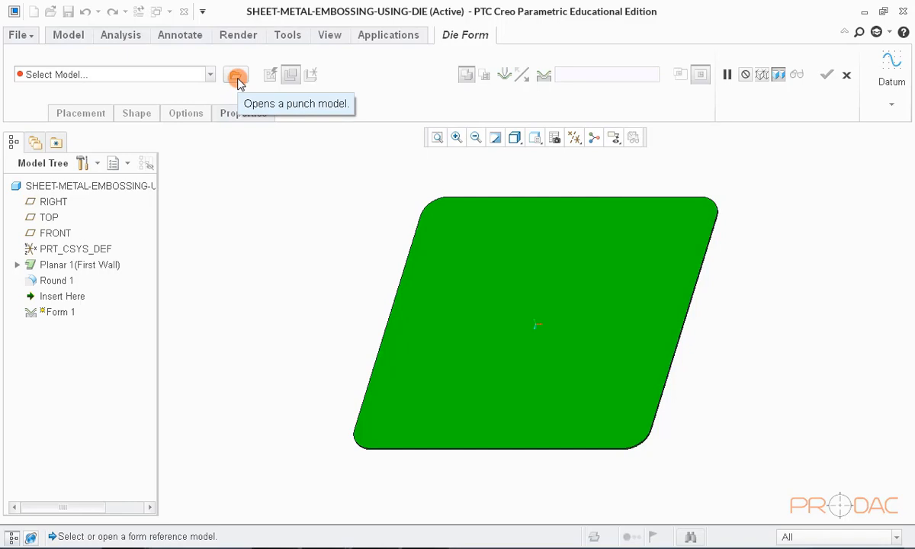
click(238, 82)
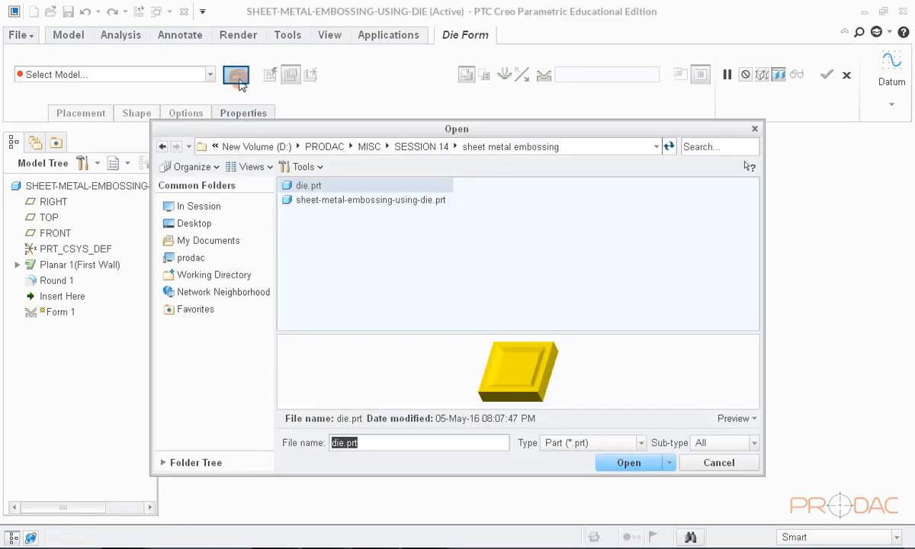
click(327, 202)
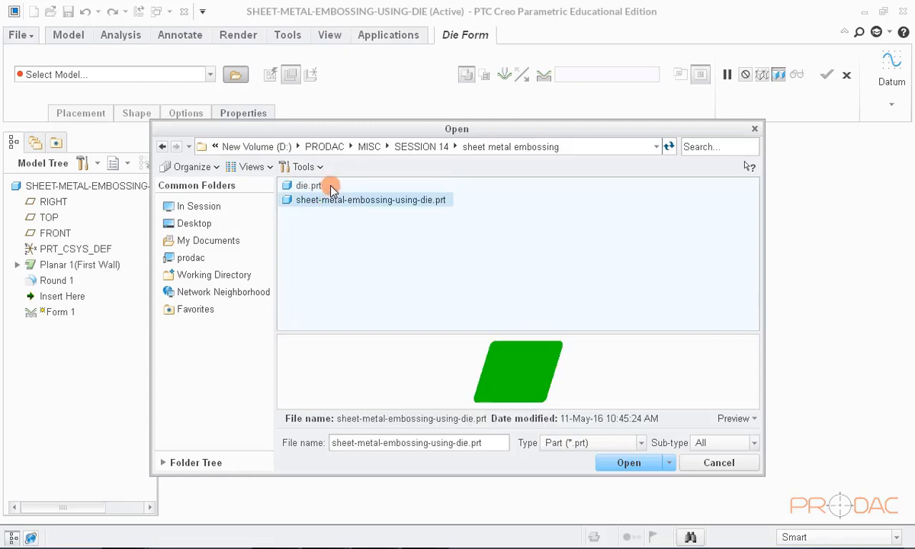
click(329, 187)
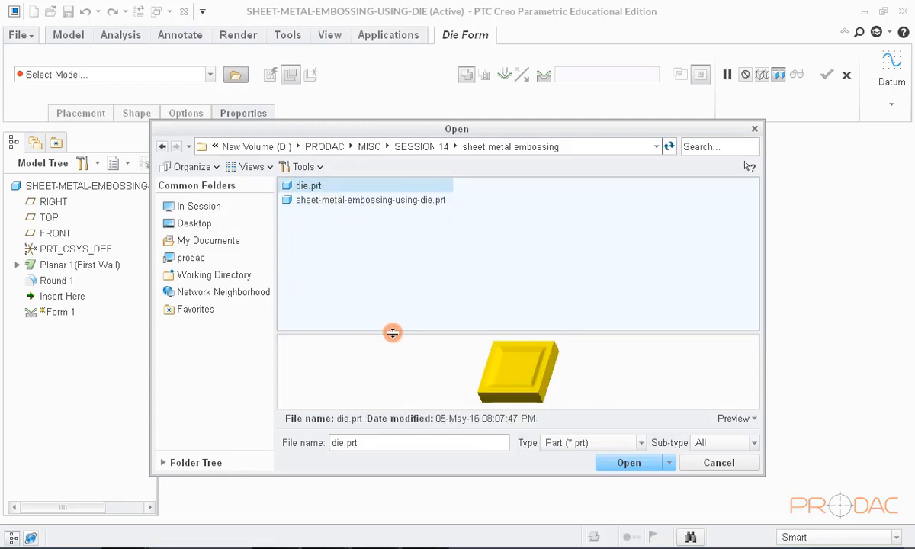
drag(393, 332, 398, 262)
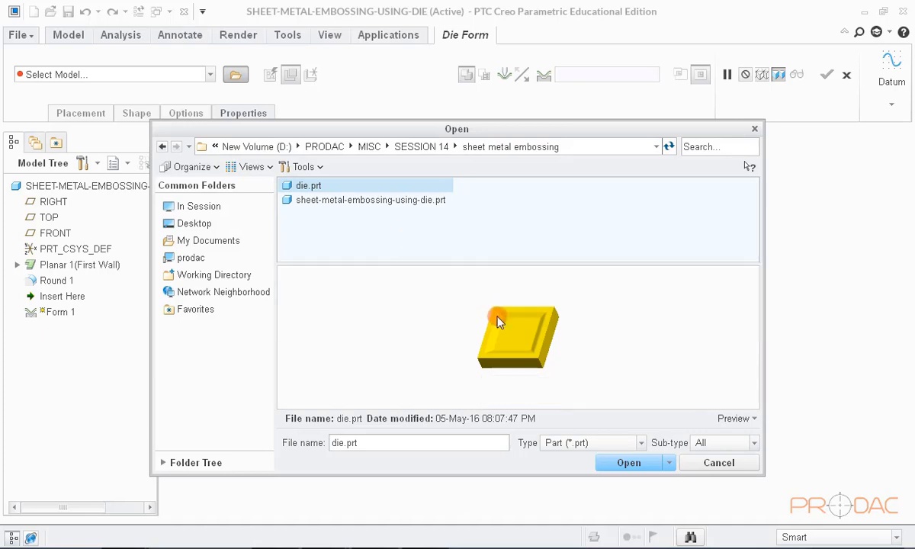
scroll(540, 353, down, 3)
scroll(528, 336, up, 2)
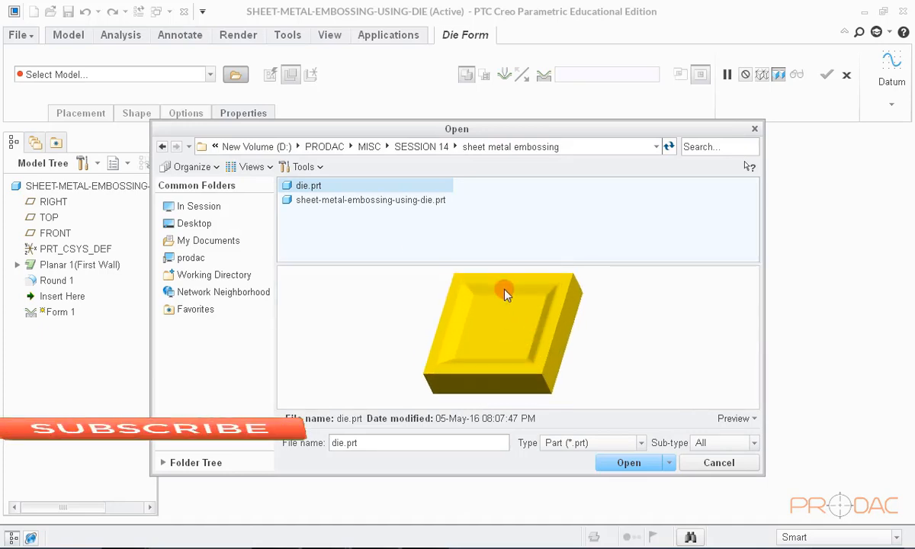
click(629, 462)
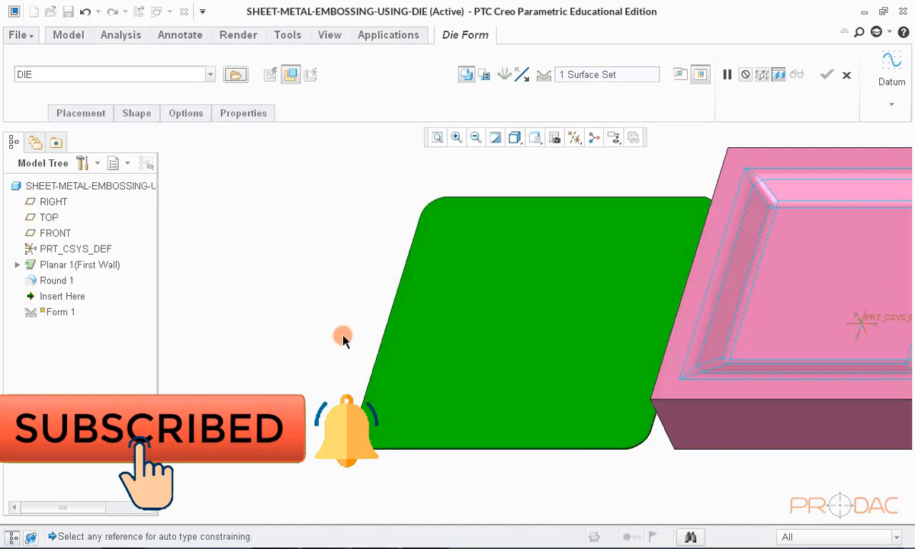
- Turn on datum plane display in the graphics view
scroll(545, 290, down, 2)
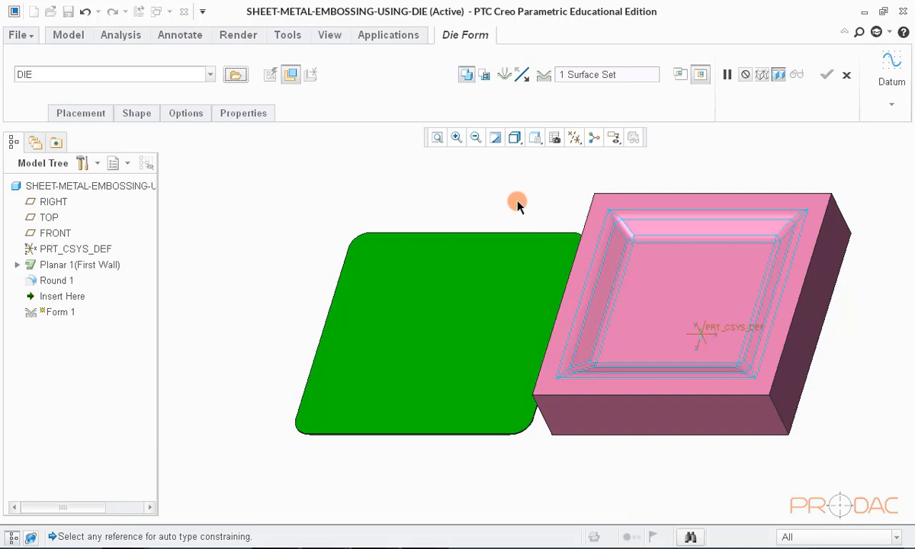
click(574, 138)
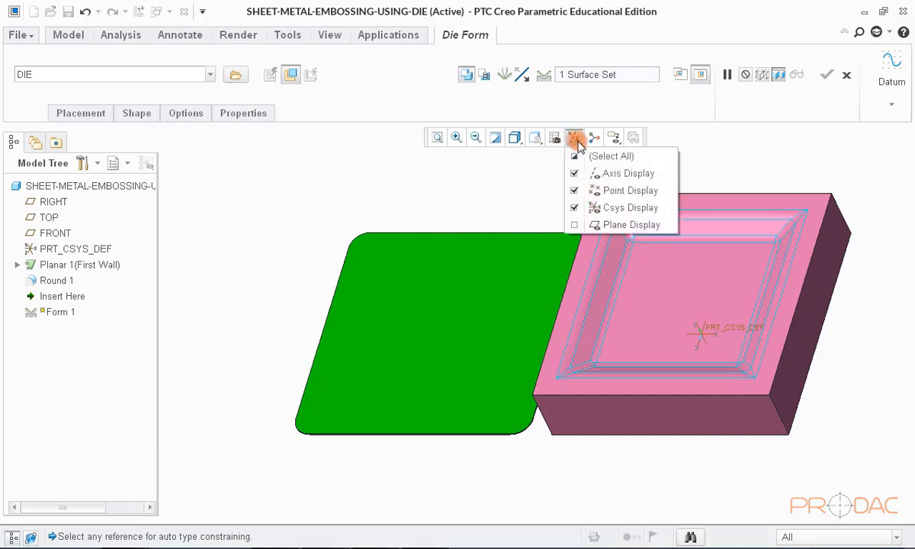
click(577, 226)
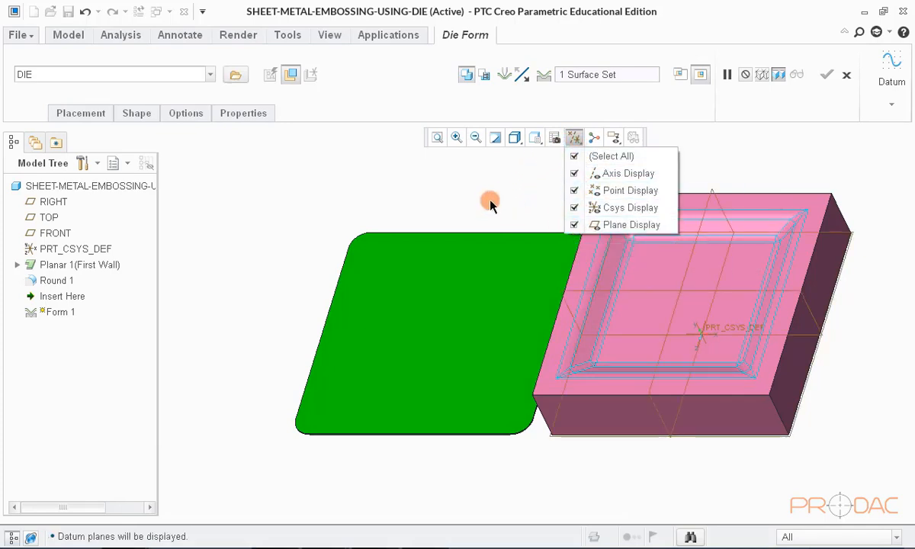
scroll(496, 225, down, 2)
scroll(526, 225, up, 1)
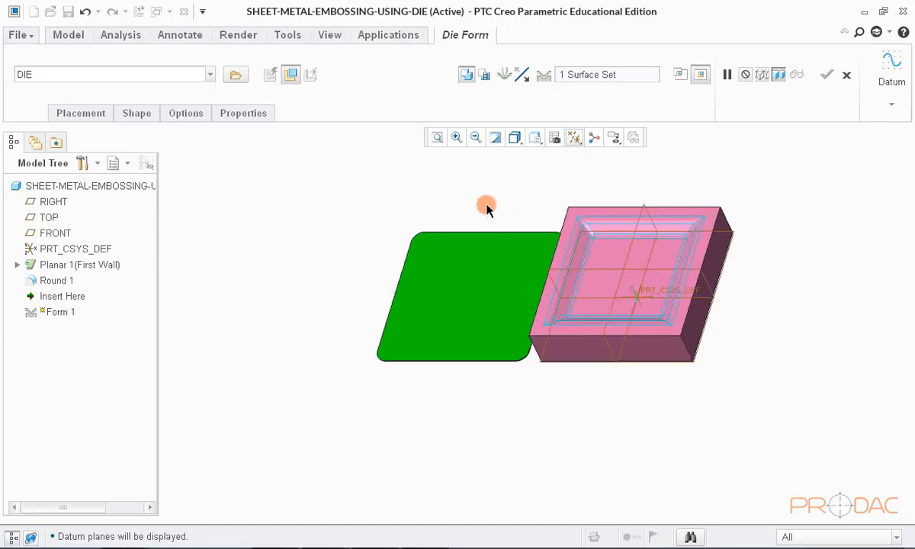
scroll(486, 205, down, 1)
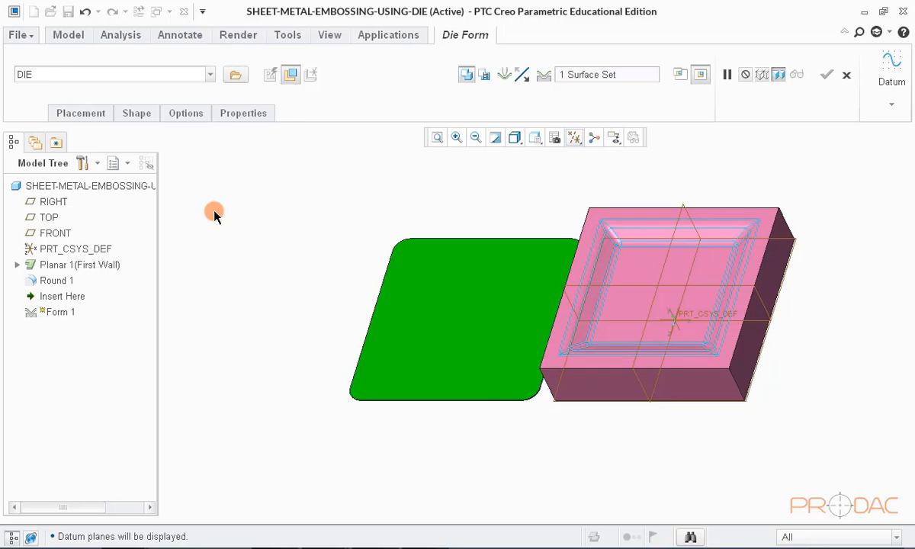
- Show the layer tree and unhide the 01___PRT_ALL_DTM_PLN layer of the sheet metal part
click(125, 168)
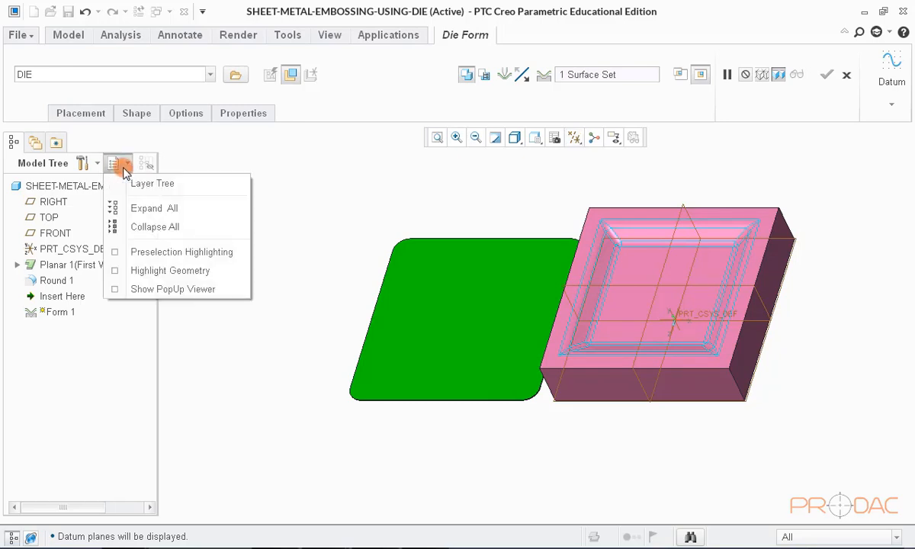
click(128, 183)
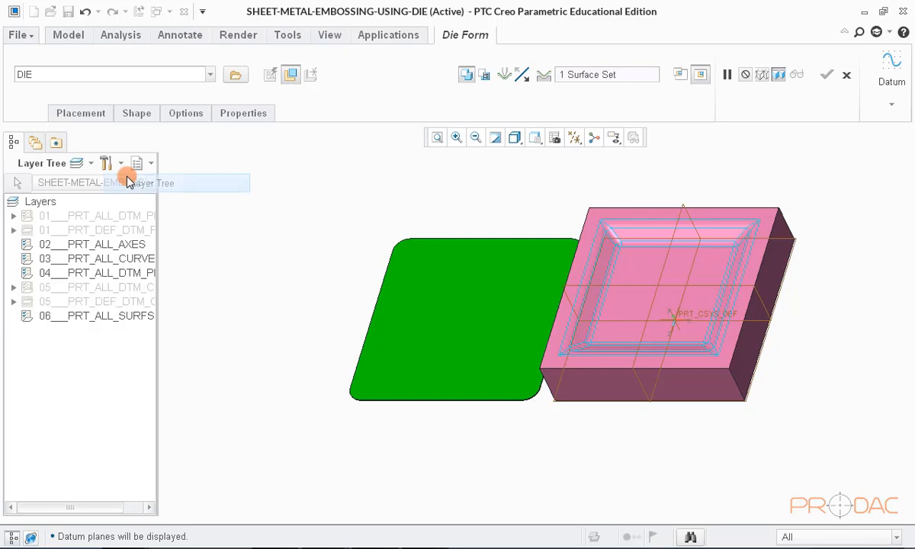
click(122, 217)
right_click(122, 217)
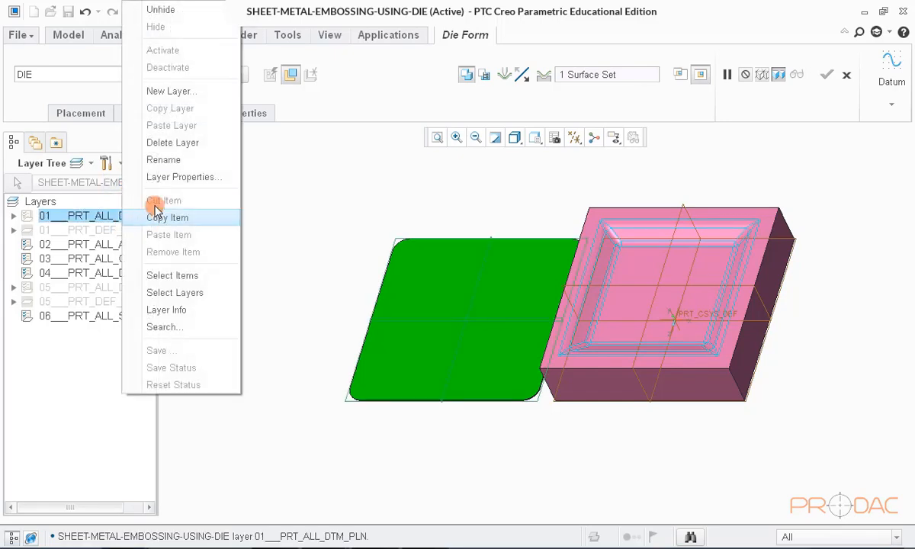
click(180, 9)
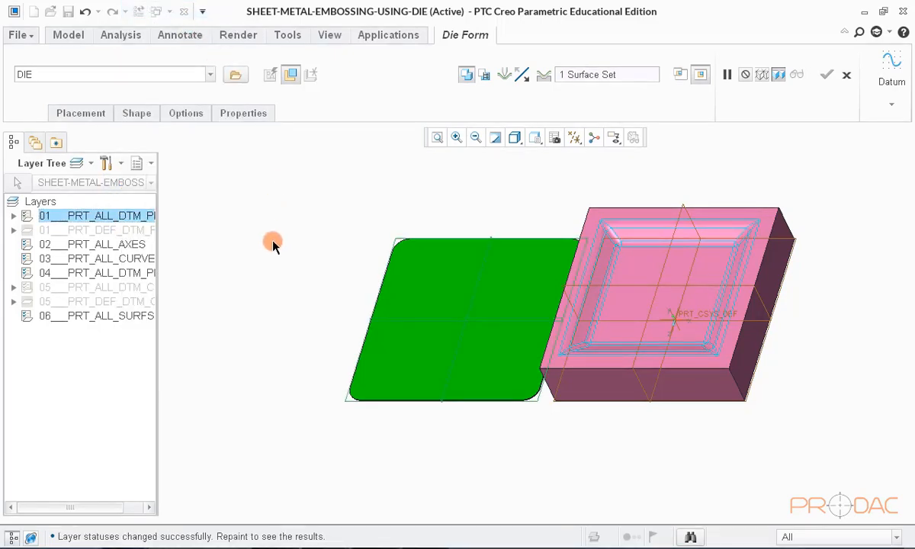
middle_drag(274, 241, 446, 191)
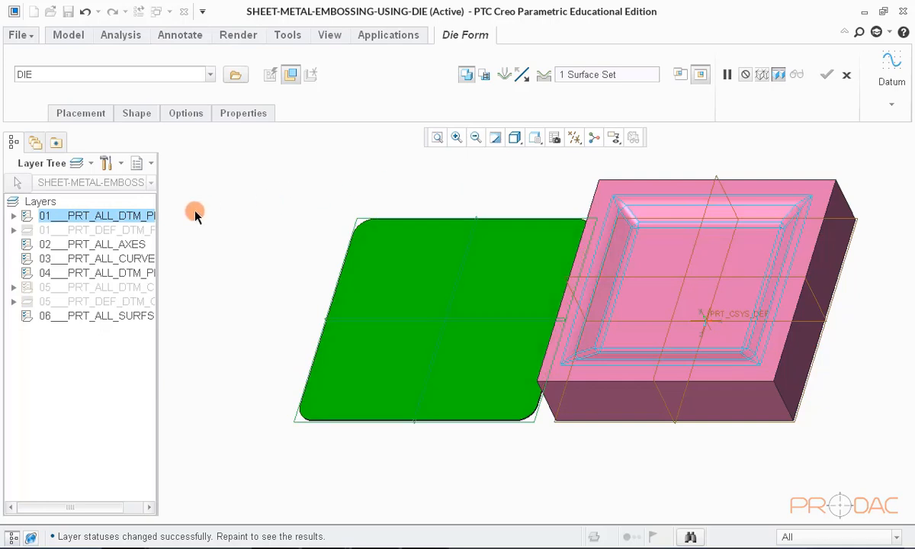
- Unhide the 01___PRT_DEF_DTM_PLN layer so the sheet's default datum planes can be picked
click(126, 230)
right_click(126, 229)
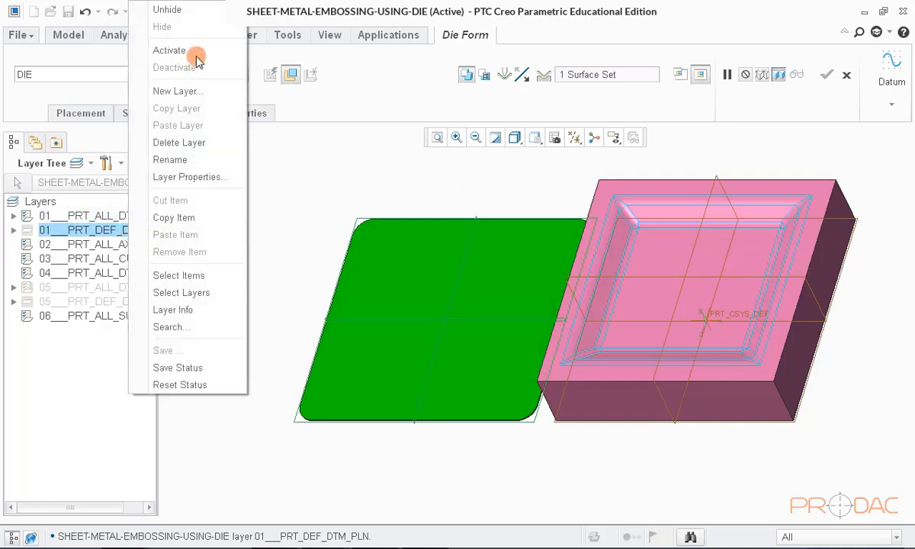
click(166, 9)
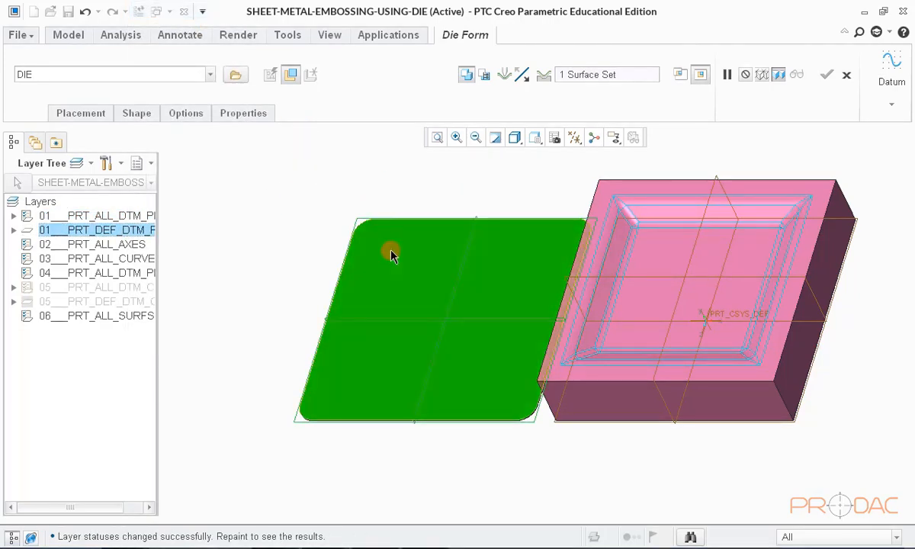
scroll(391, 250, up, 2)
scroll(424, 250, down, 2)
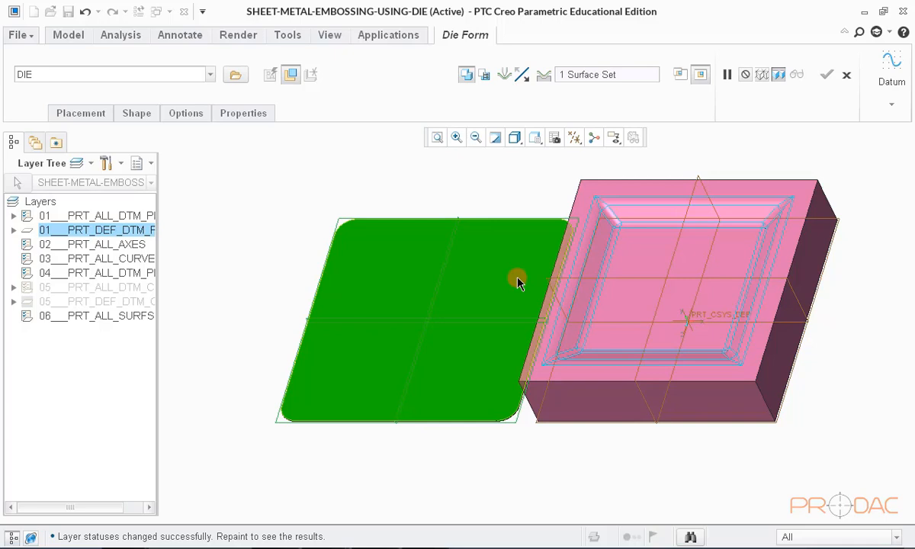
scroll(517, 282, up, 2)
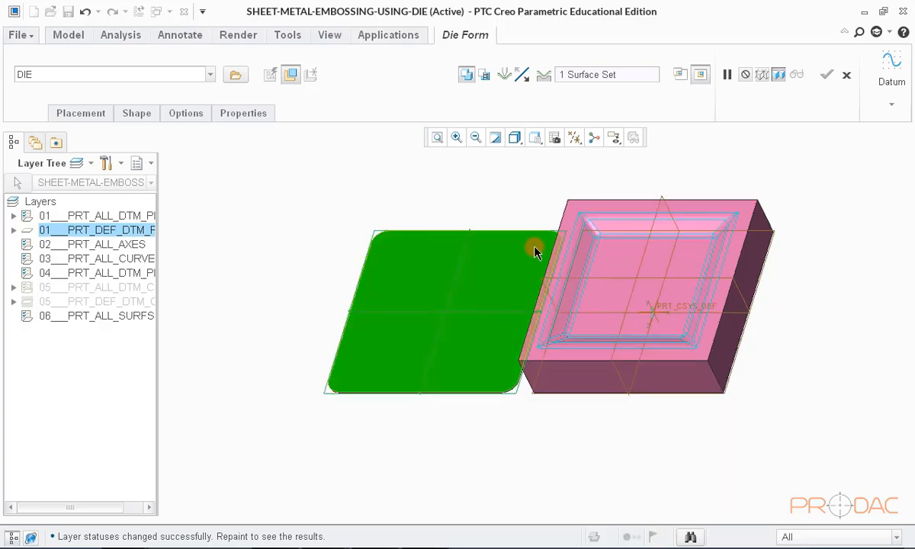
- Constrain the die's RIGHT datum plane to the sheet's RIGHT datum plane
click(652, 230)
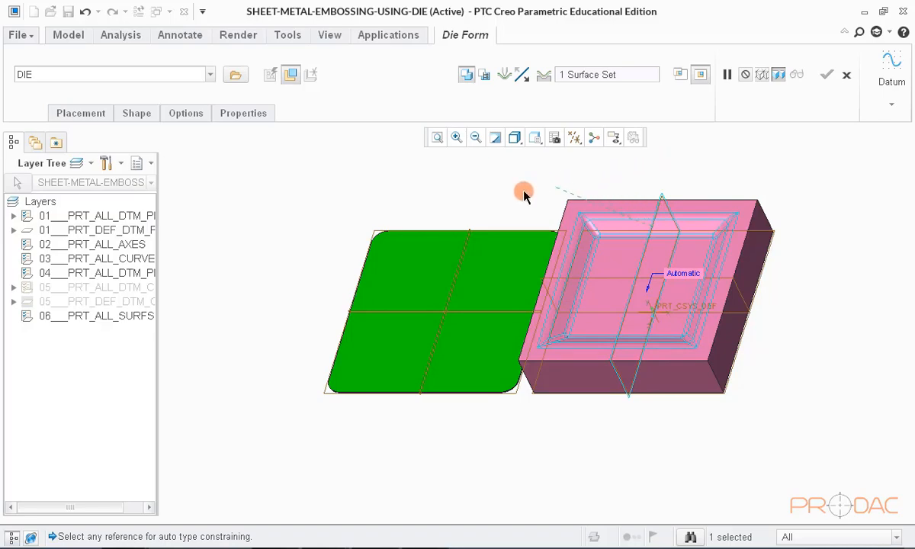
scroll(468, 247, up, 4)
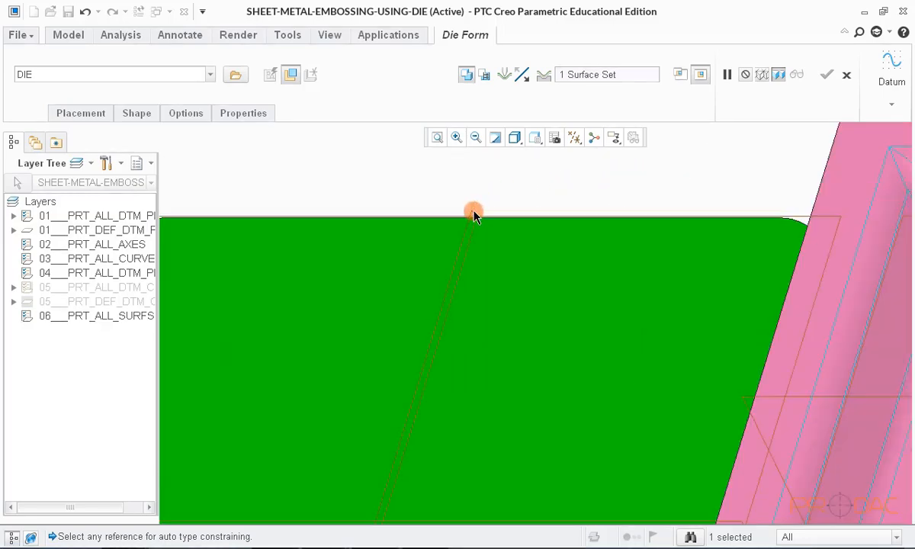
scroll(467, 226, down, 5)
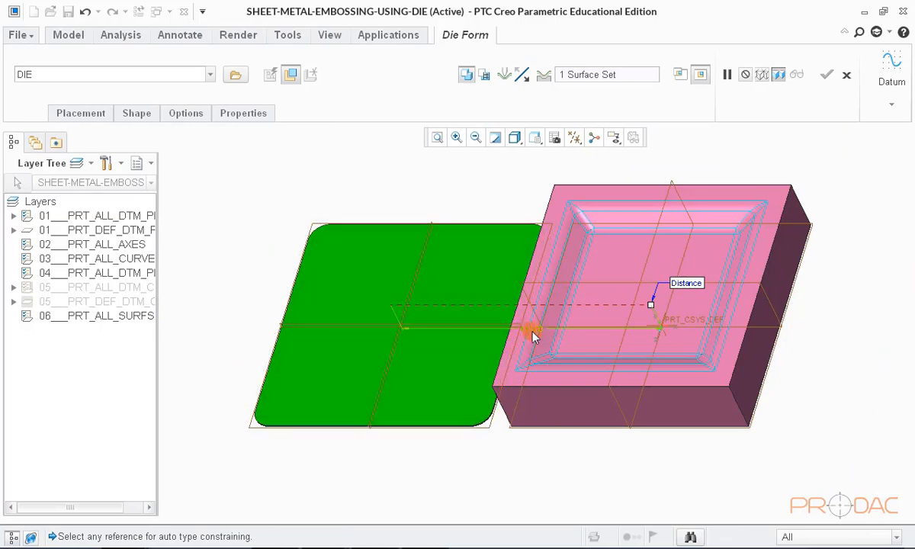
middle_drag(541, 329, 559, 308)
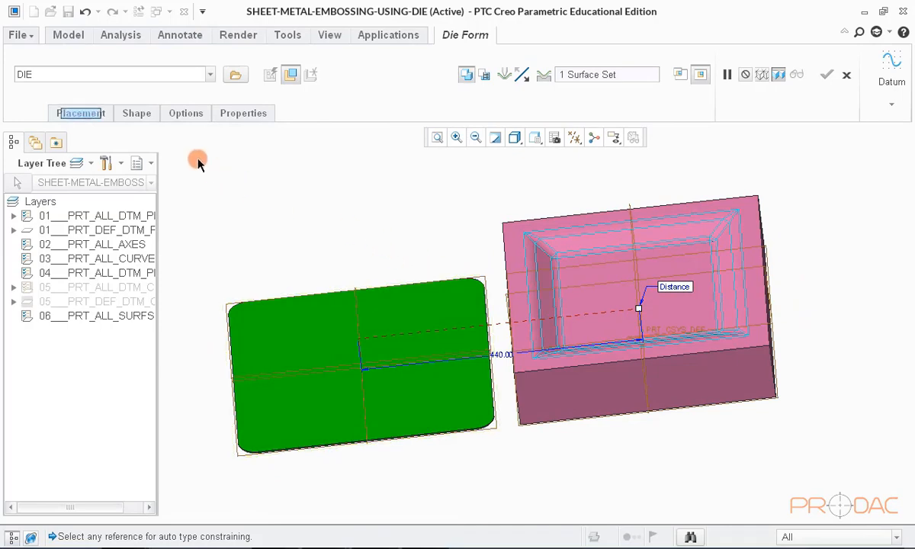
- Try the Coincident type for the placement constraint between the two RIGHT planes
click(97, 119)
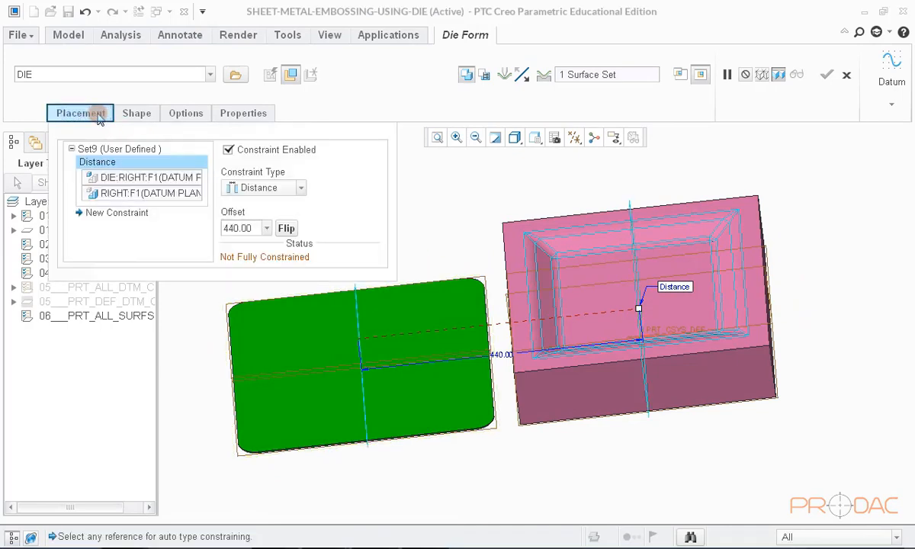
click(261, 188)
click(259, 242)
scroll(663, 343, up, 2)
scroll(602, 343, down, 1)
middle_drag(568, 345, 526, 334)
- Return the RIGHT plane constraint to Distance and move the die away to an offset of about 507.30
click(267, 187)
click(251, 202)
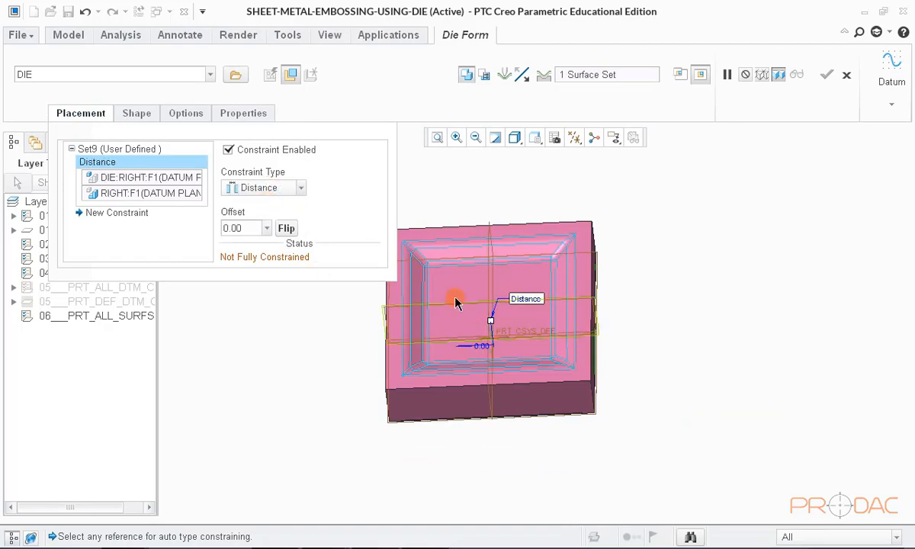
drag(454, 303, 750, 303)
middle_drag(569, 412, 577, 415)
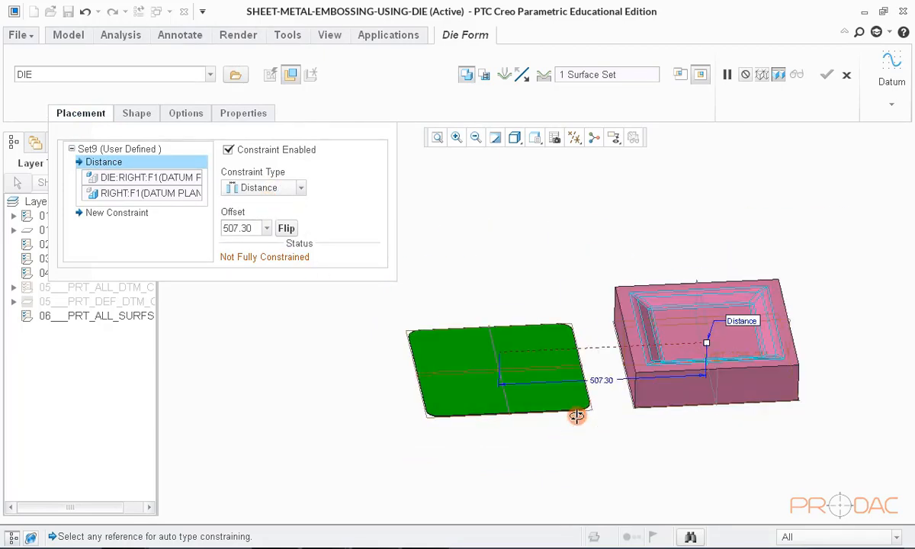
- Add a second placement constraint making the die's flat rim face coincident with the sheet's planar wall surface
click(129, 214)
middle_drag(564, 333, 591, 412)
click(551, 424)
scroll(549, 425, up, 3)
scroll(608, 212, down, 5)
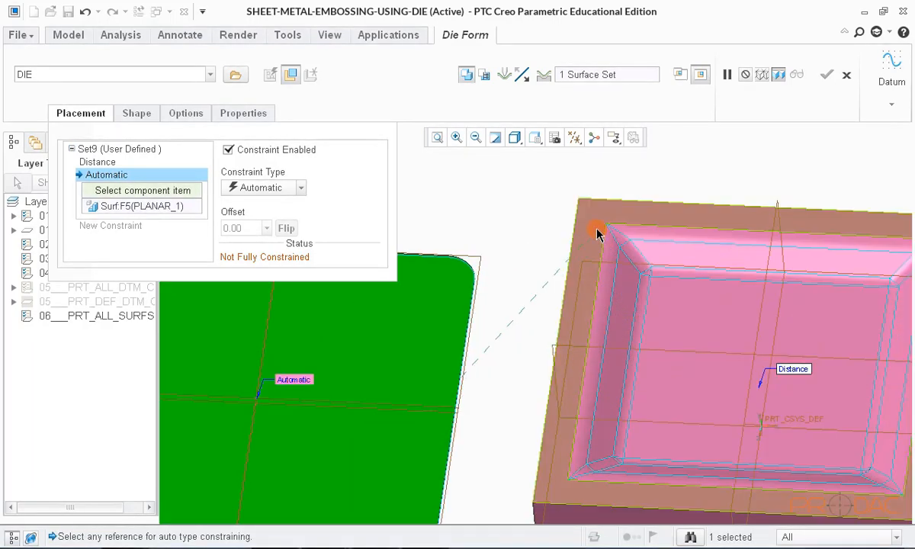
click(597, 233)
scroll(593, 231, up, 5)
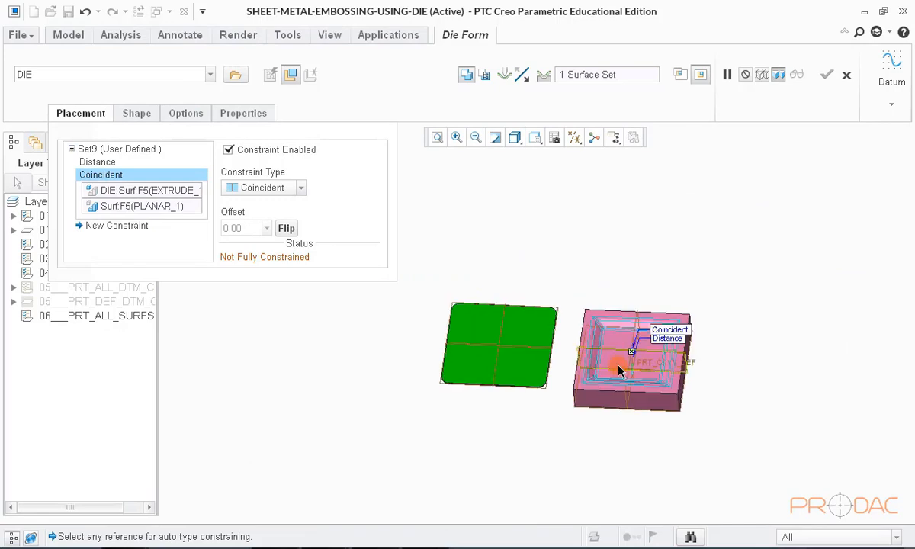
middle_drag(608, 328, 608, 363)
- Add a third placement constraint making the die's FRONT plane coincident with the sheet's FRONT plane
click(98, 163)
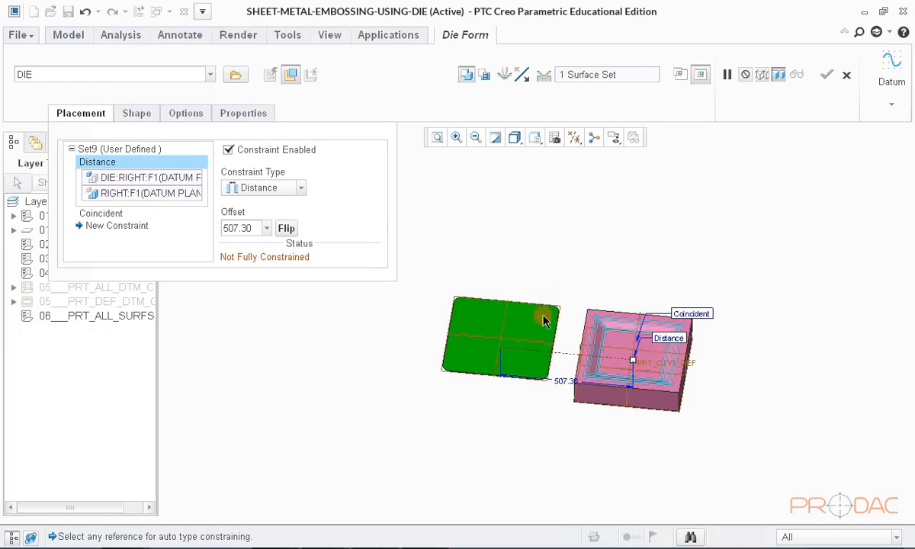
scroll(553, 335, up, 3)
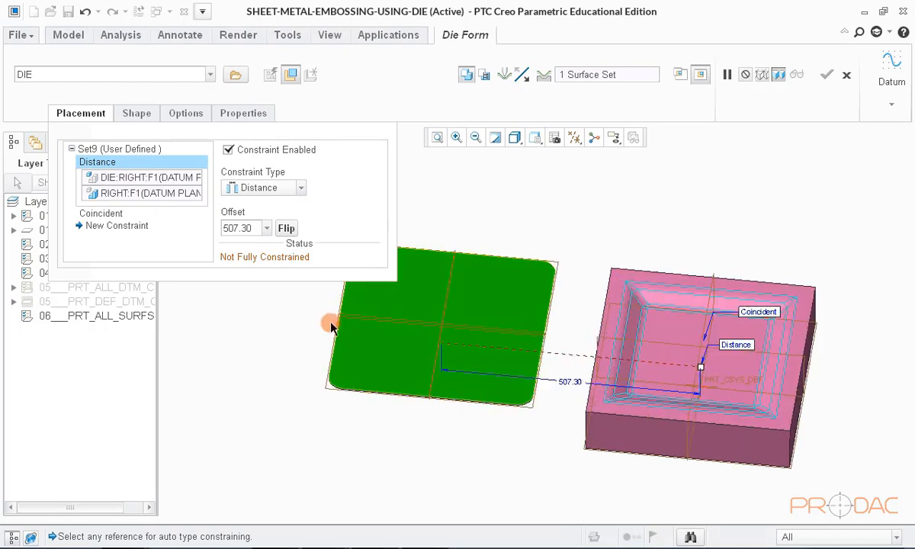
click(109, 226)
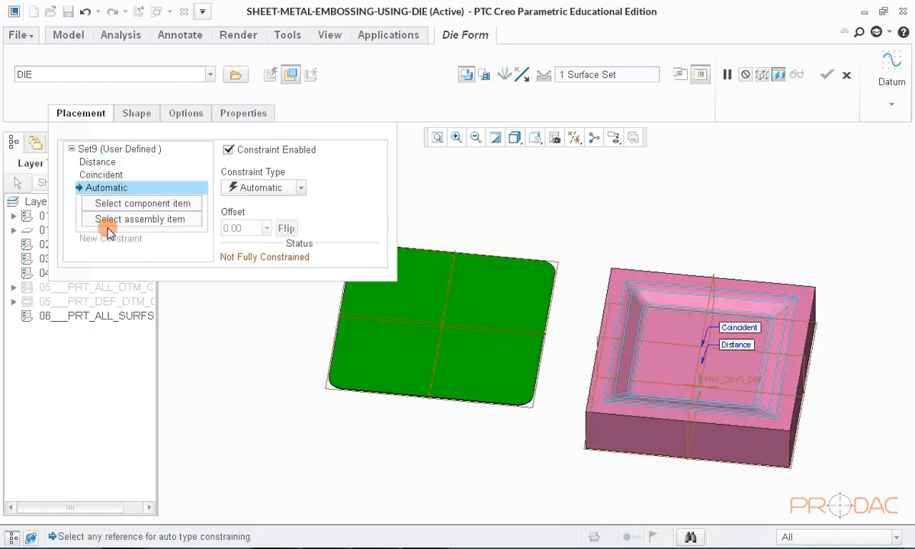
click(432, 323)
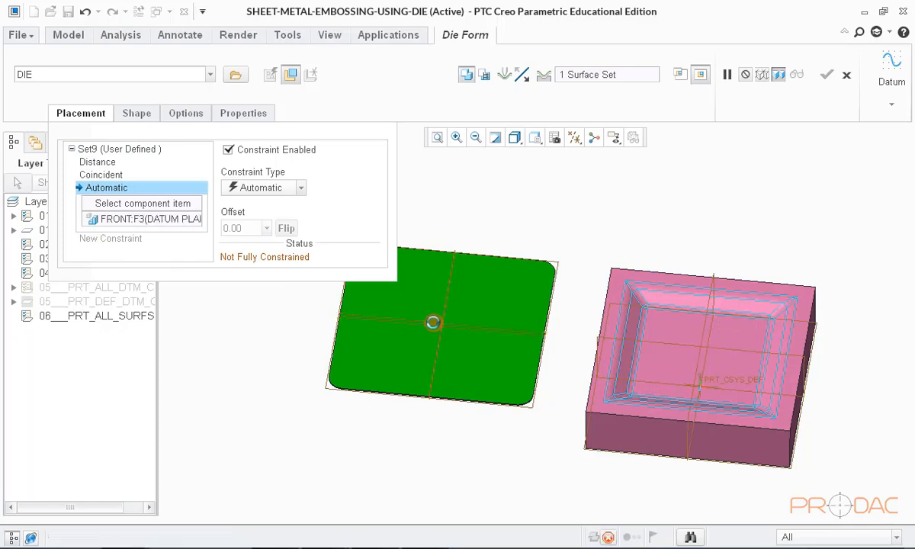
click(617, 347)
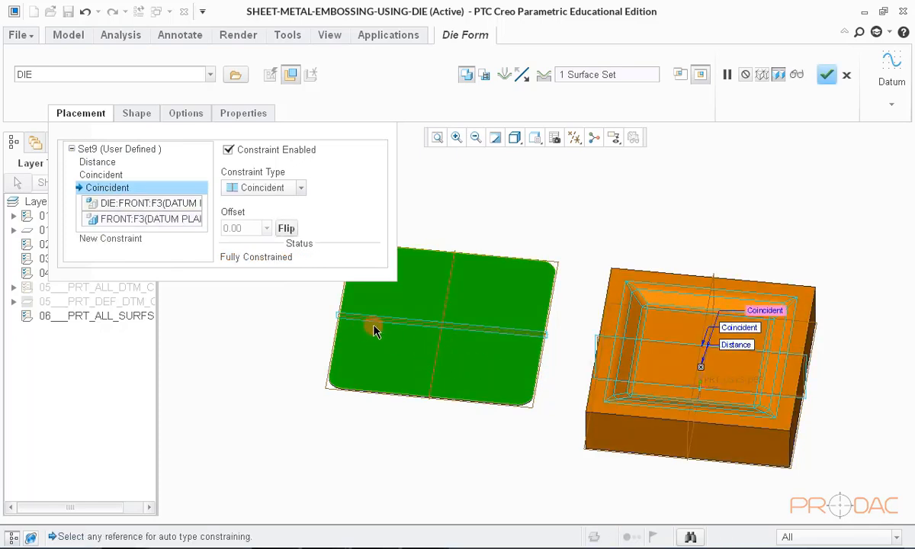
- Change the RIGHT plane constraint from Distance to Coincident and close the placement settings
click(112, 175)
click(115, 163)
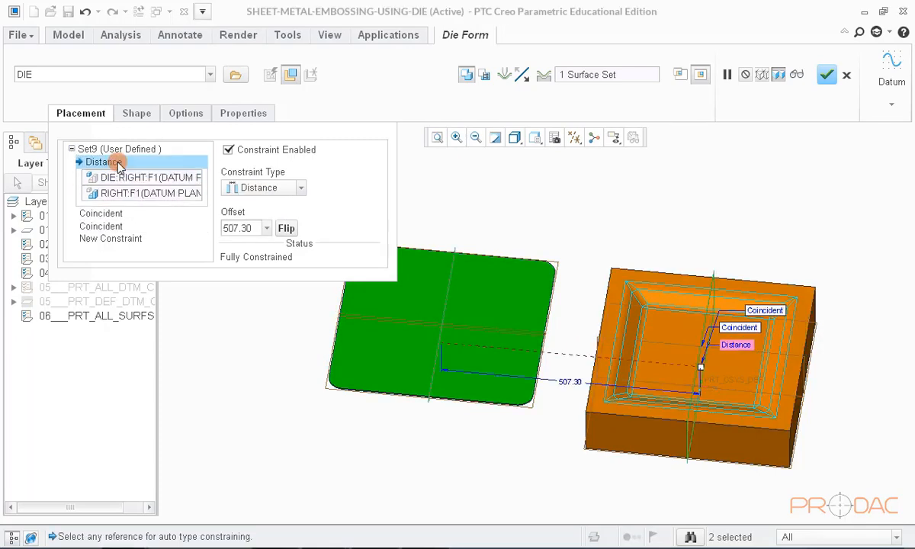
click(263, 187)
click(243, 213)
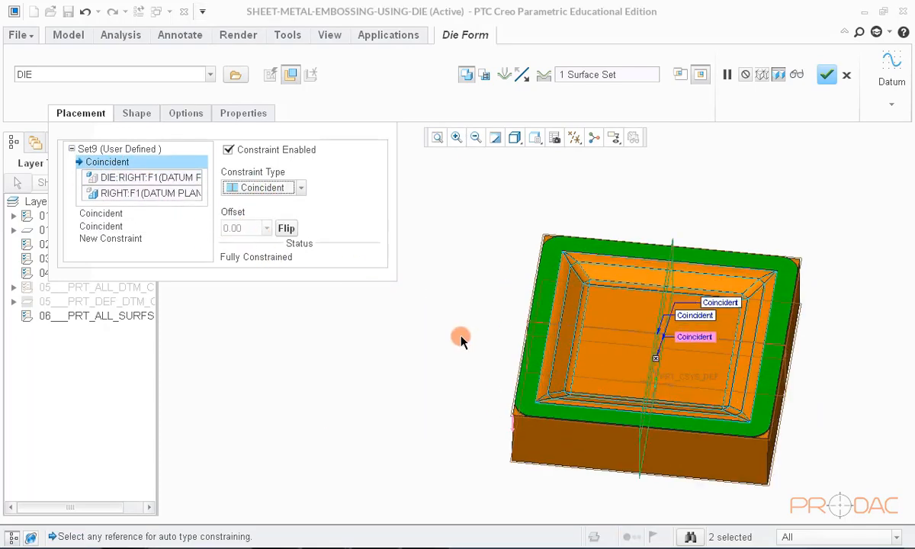
click(96, 116)
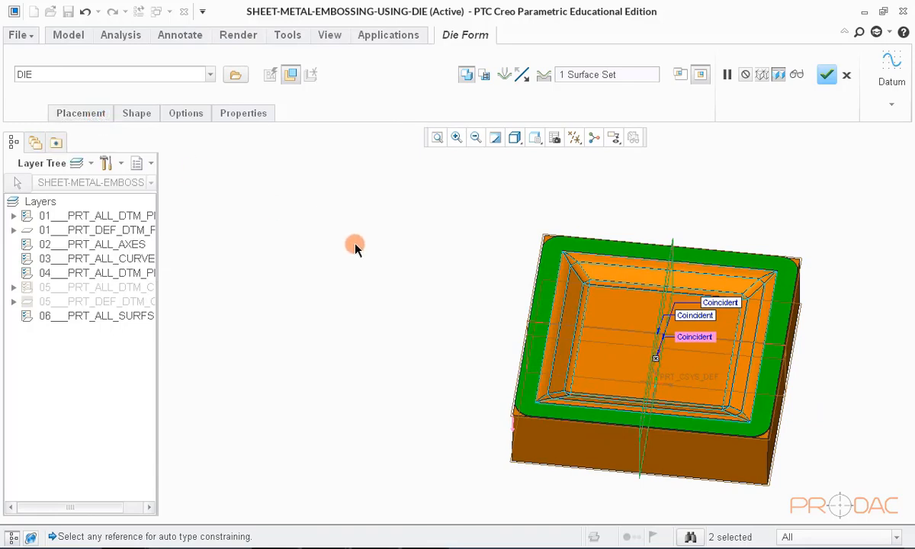
- Preview the embossed shape on the sheet and accept the Die Form feature
middle_drag(355, 244, 607, 332)
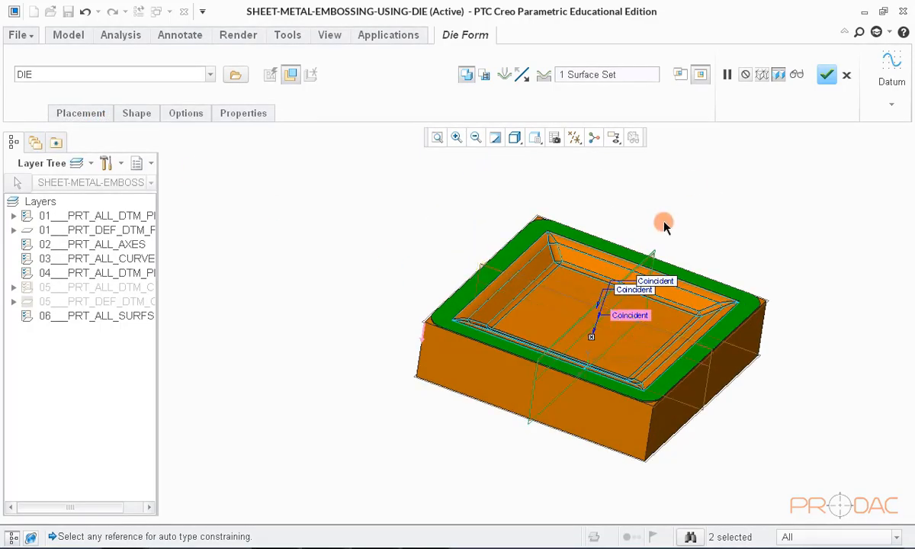
click(797, 79)
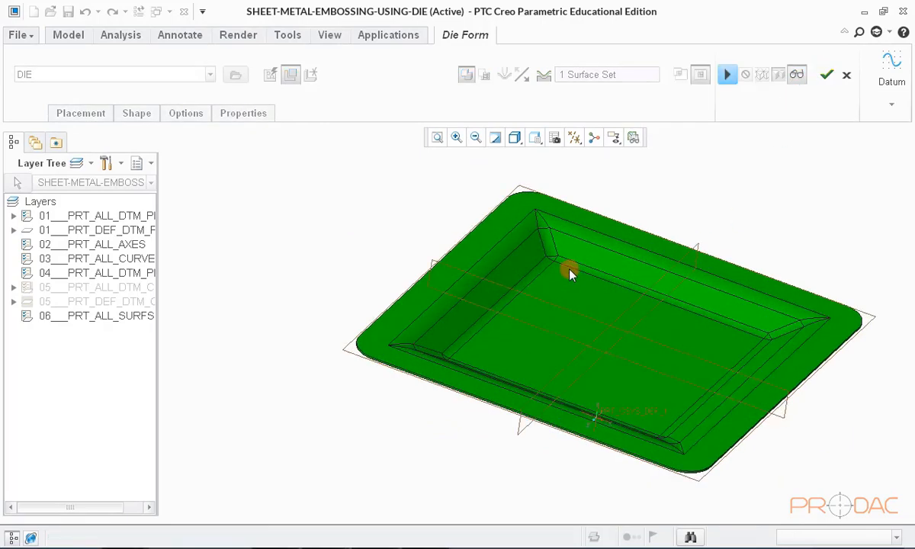
mouse_move(570, 274)
middle_down()
mouse_move(599, 347)
mouse_move(552, 282)
mouse_move(521, 289)
mouse_move(527, 309)
middle_up()
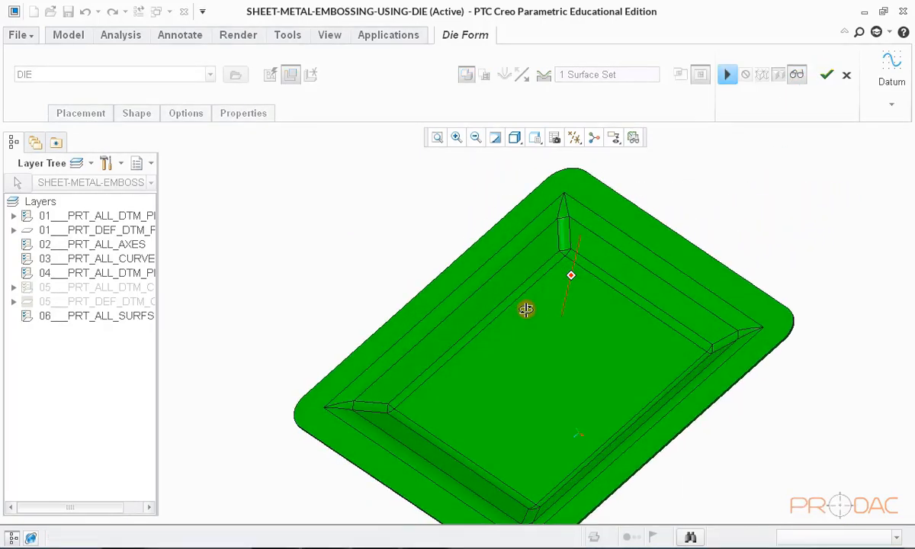
click(797, 75)
click(829, 77)
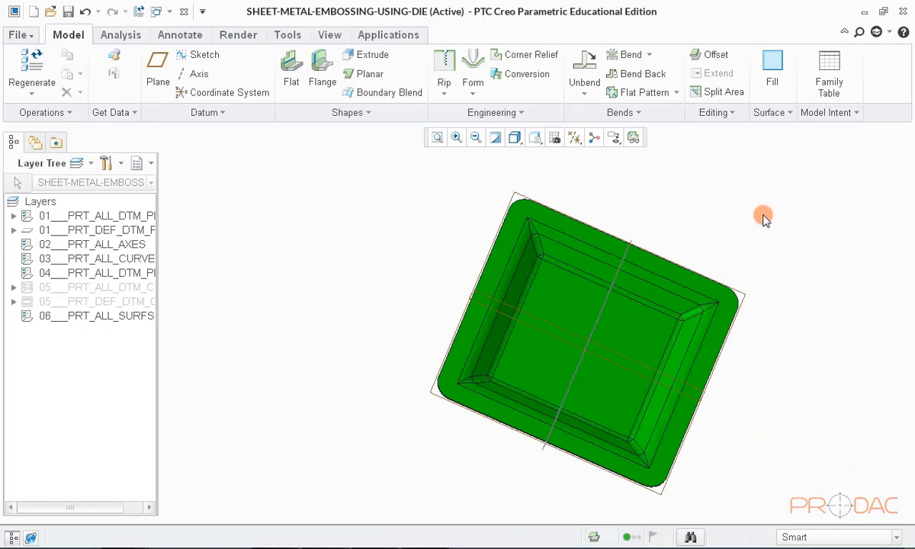
- Hide all datum display and inspect the embossed sheet, finishing in the default orientation
key(ctrl+d)
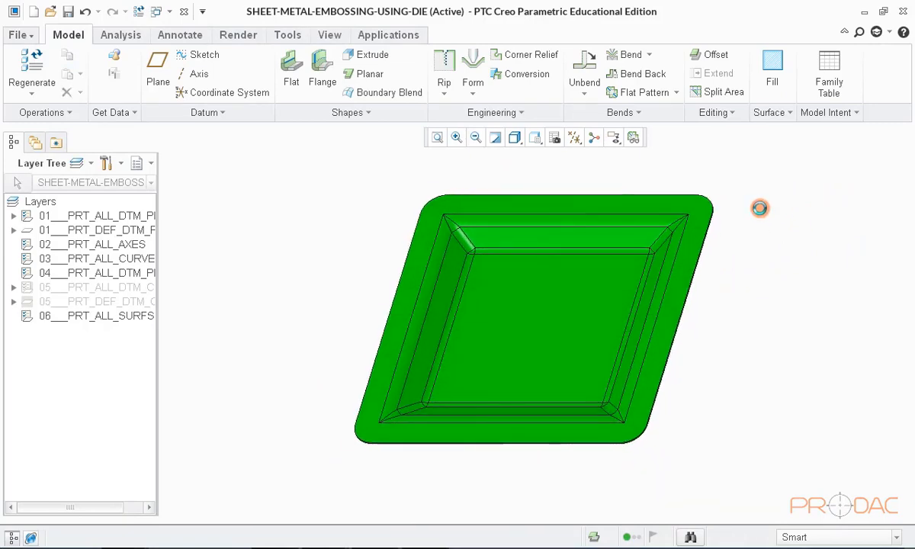
click(577, 141)
click(574, 155)
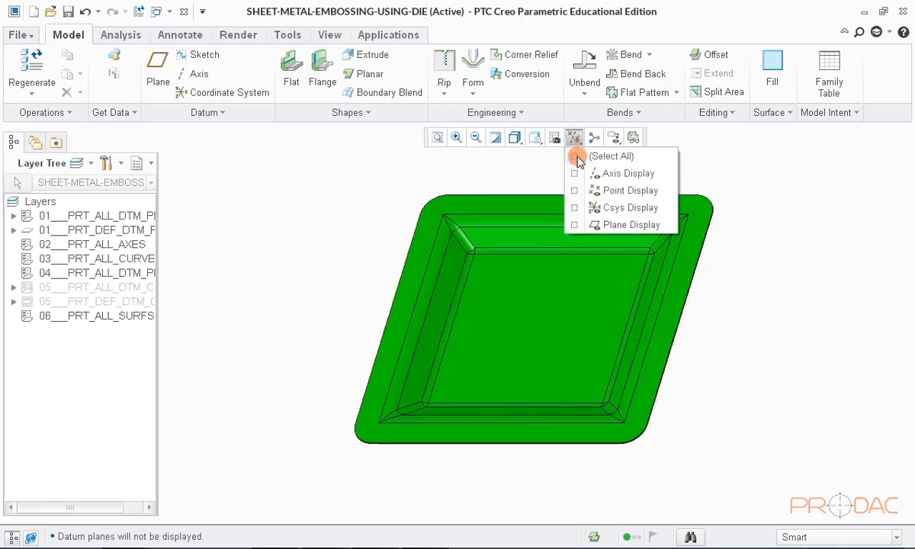
click(575, 141)
middle_drag(666, 221, 637, 213)
key(ctrl+d)
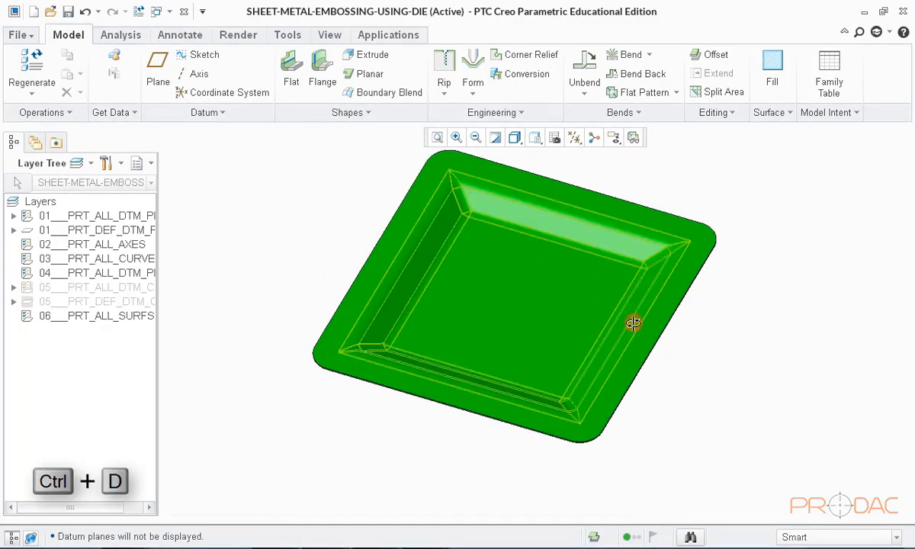
middle_drag(633, 324, 768, 232)
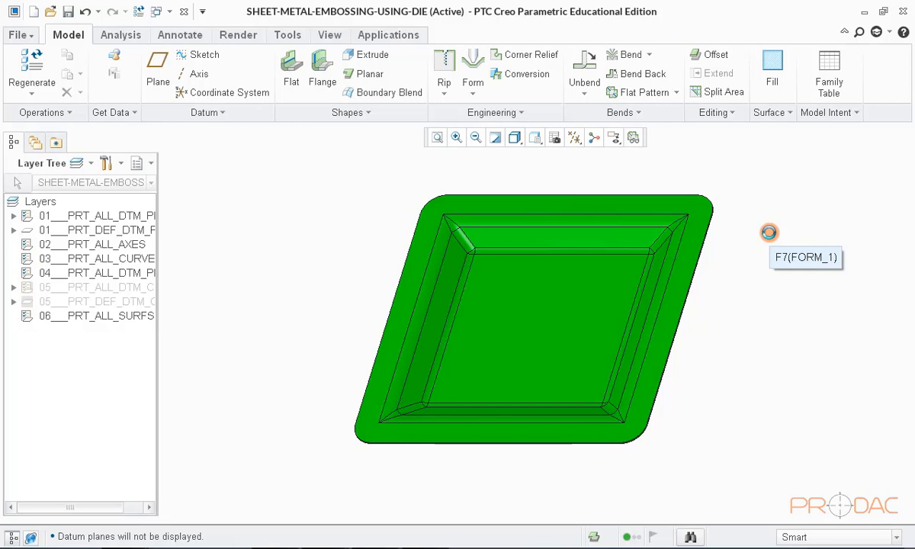
- Switch from the layer tree back to the model tree and highlight the Form 1 feature on the part
click(152, 167)
click(156, 183)
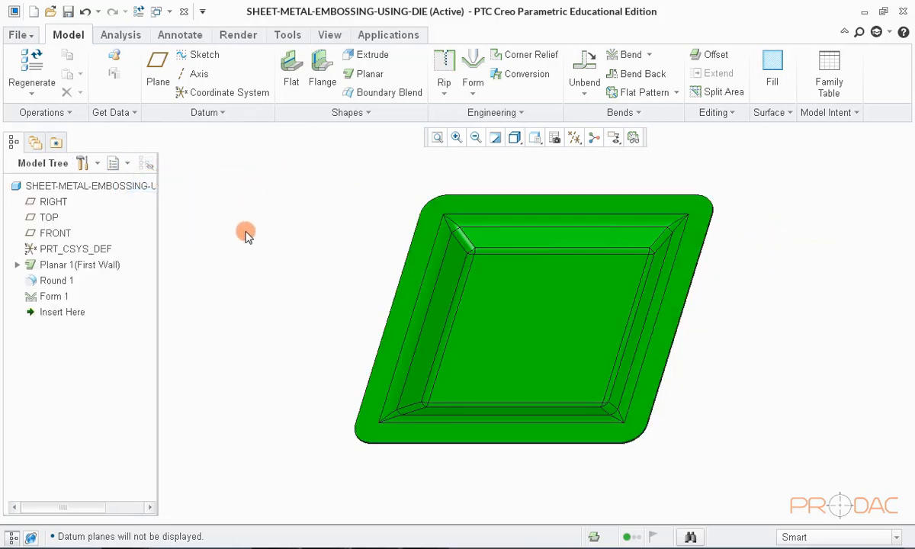
click(55, 298)
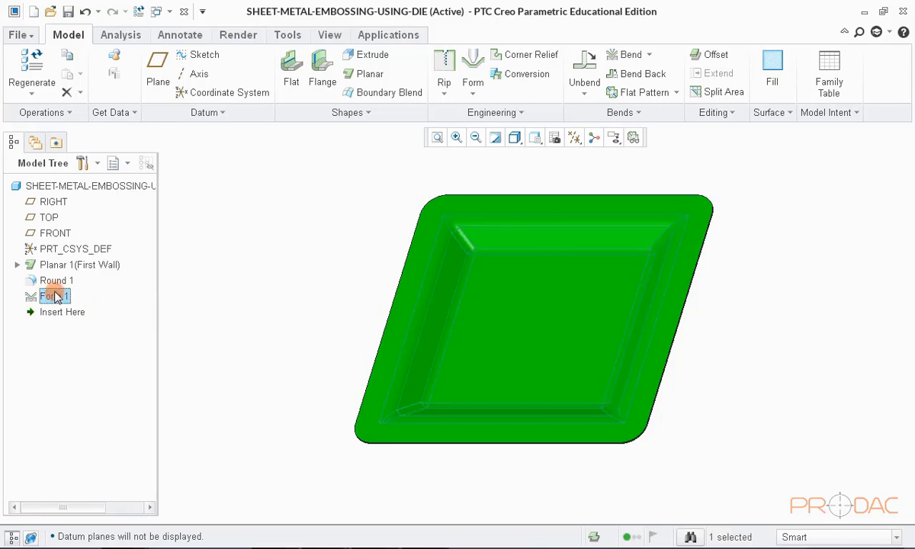
click(57, 282)
click(58, 298)
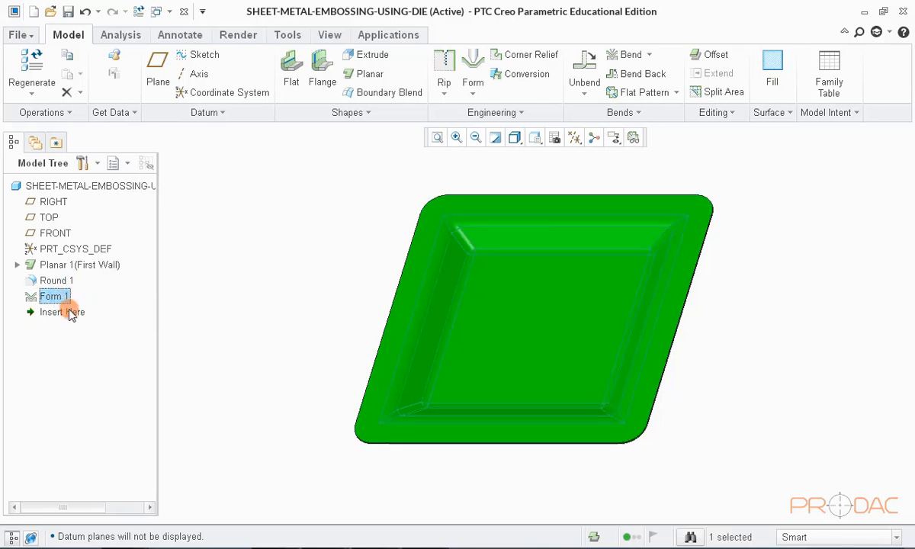
mouse_move(61, 312)
mouse_down()
mouse_move(67, 292)
mouse_move(76, 316)
mouse_up()
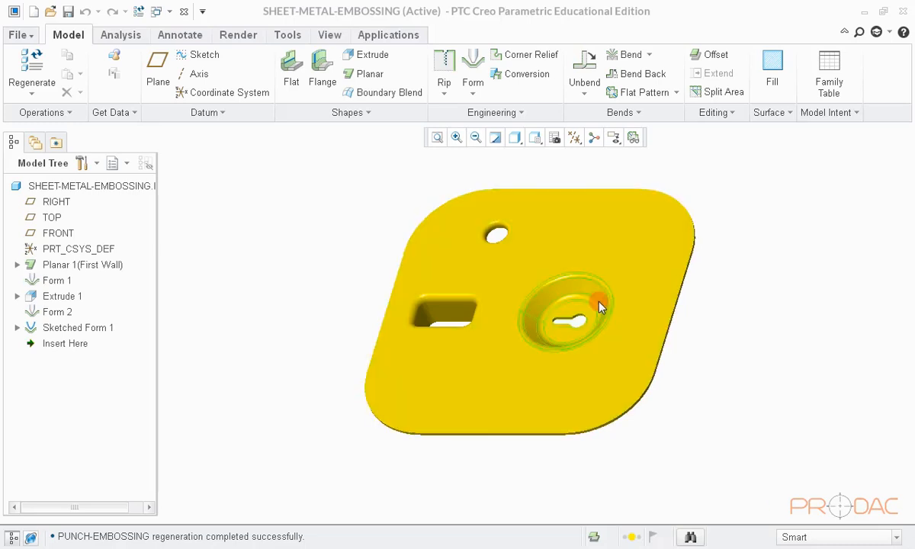
- Examine the circular emboss with the keyhole cutout on the SHEET-METAL-EMBOSSING part up close and from an angle
click(599, 305)
scroll(579, 309, up, 5)
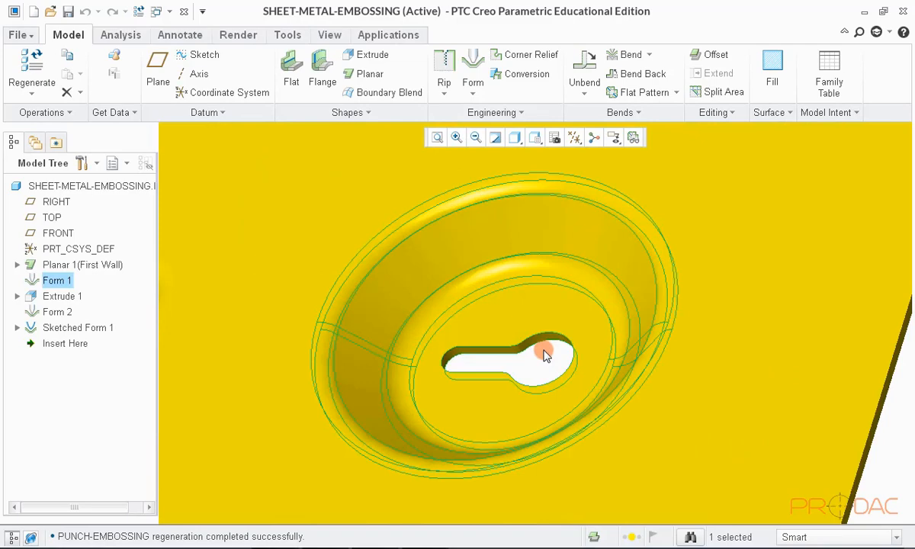
click(545, 354)
scroll(545, 355, down, 5)
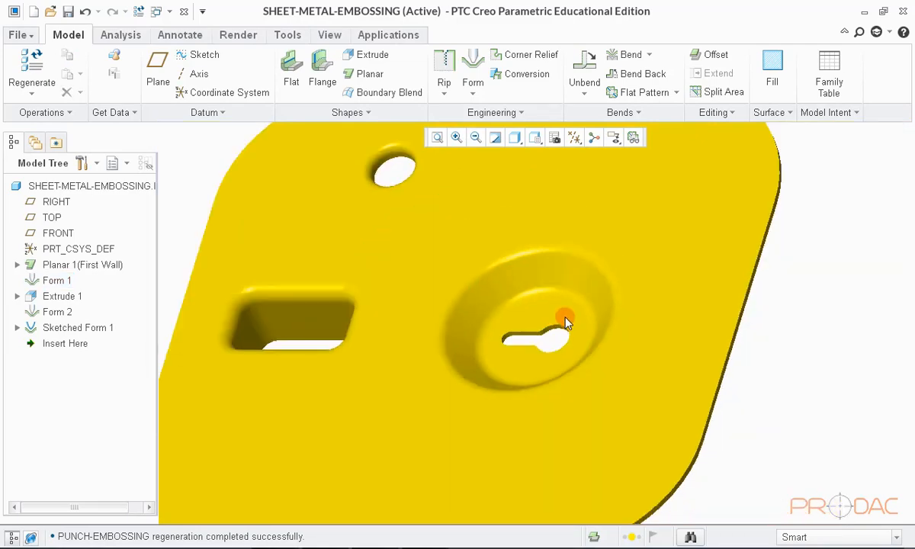
middle_drag(566, 332, 545, 319)
scroll(546, 306, up, 5)
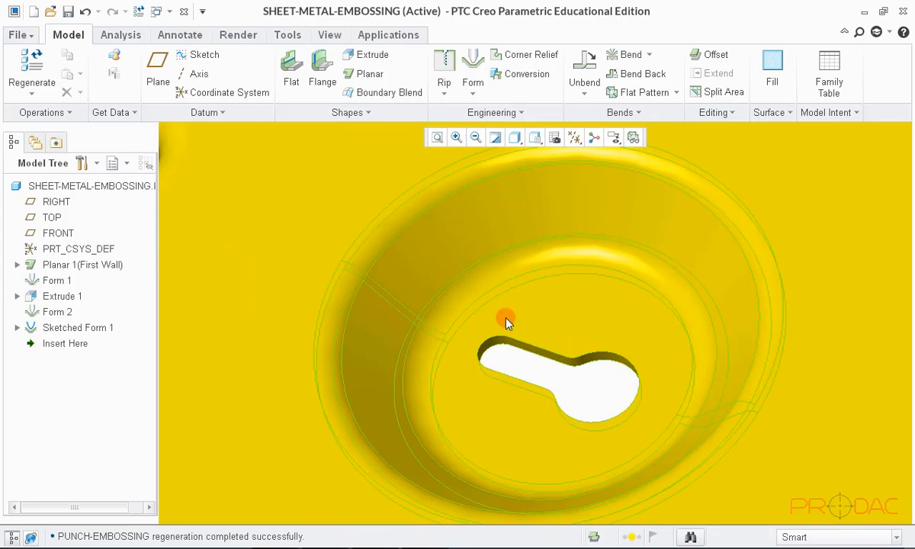
scroll(603, 391, down, 5)
mouse_move(562, 372)
middle_down()
mouse_move(592, 337)
mouse_move(602, 364)
mouse_move(593, 392)
mouse_move(592, 374)
middle_up()
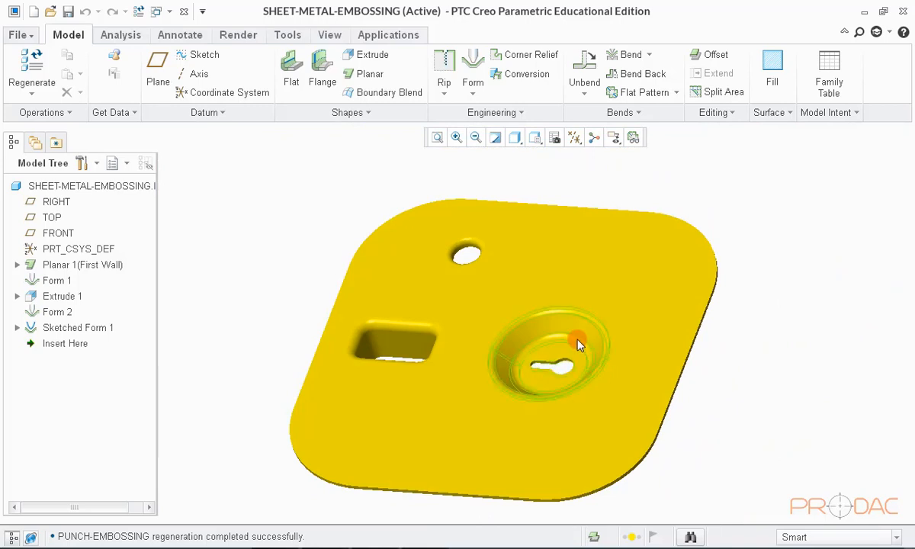
- Open the base model of the circular form feature and maximize its window
click(585, 339)
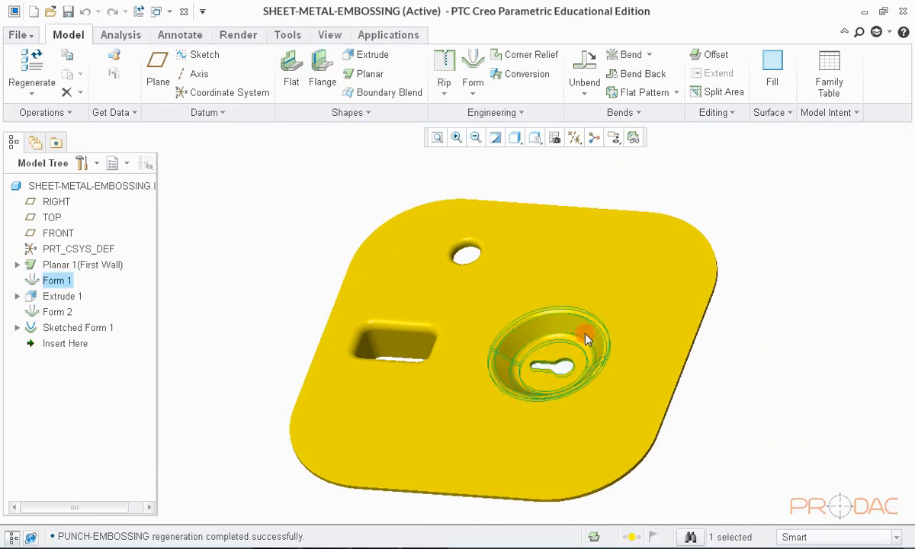
right_click(586, 339)
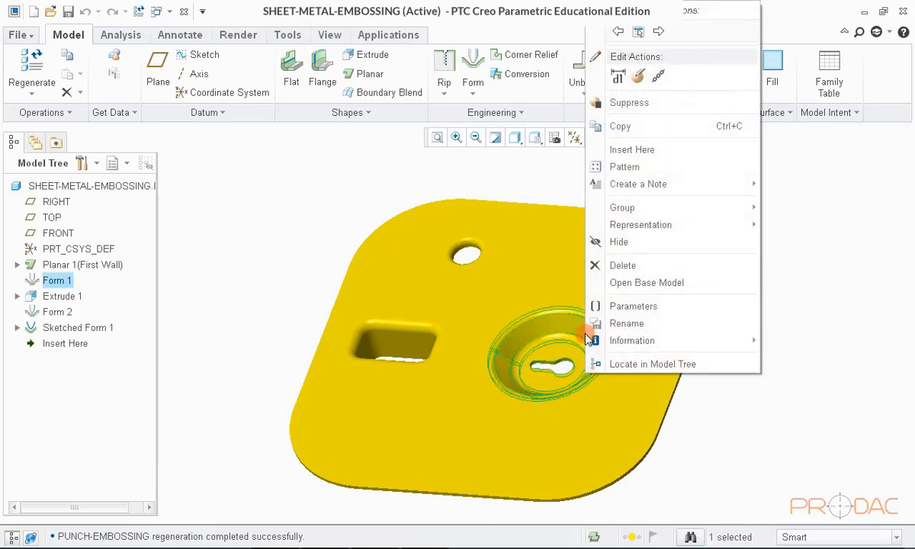
click(643, 290)
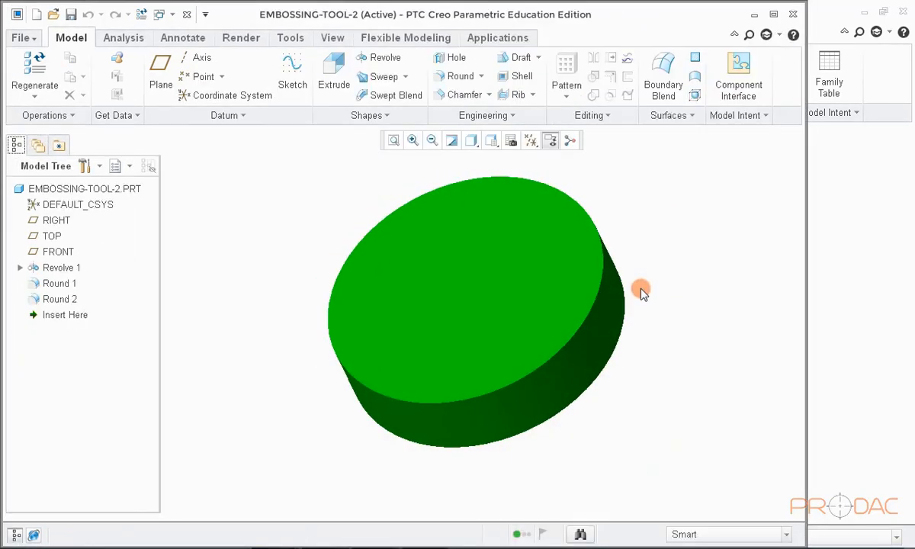
click(774, 16)
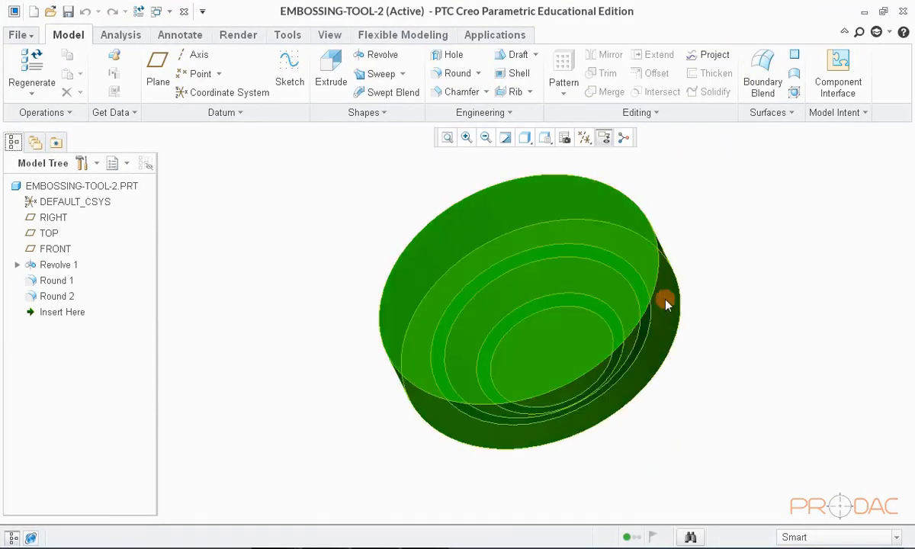
- Examine the underside of the round embossing tool, highlight its Round 2 feature, and restore the default orientation
mouse_move(702, 374)
middle_down()
mouse_move(684, 386)
mouse_move(678, 279)
middle_up()
scroll(570, 227, up, 3)
scroll(612, 345, down, 5)
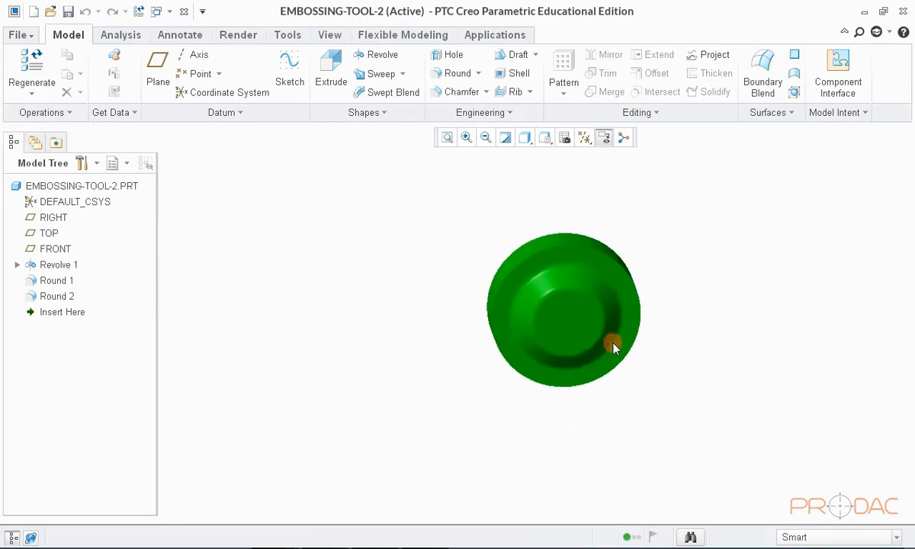
middle_drag(602, 283, 581, 313)
click(584, 297)
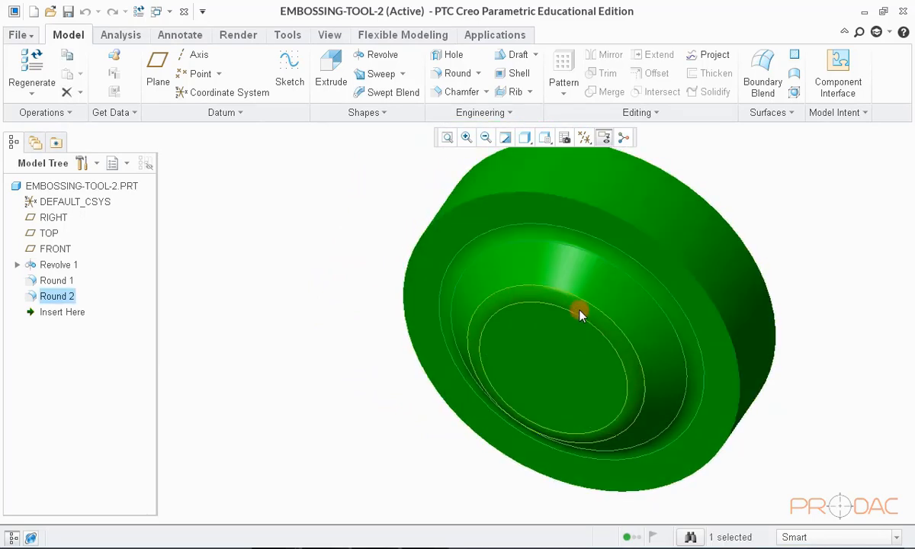
key(ctrl+d)
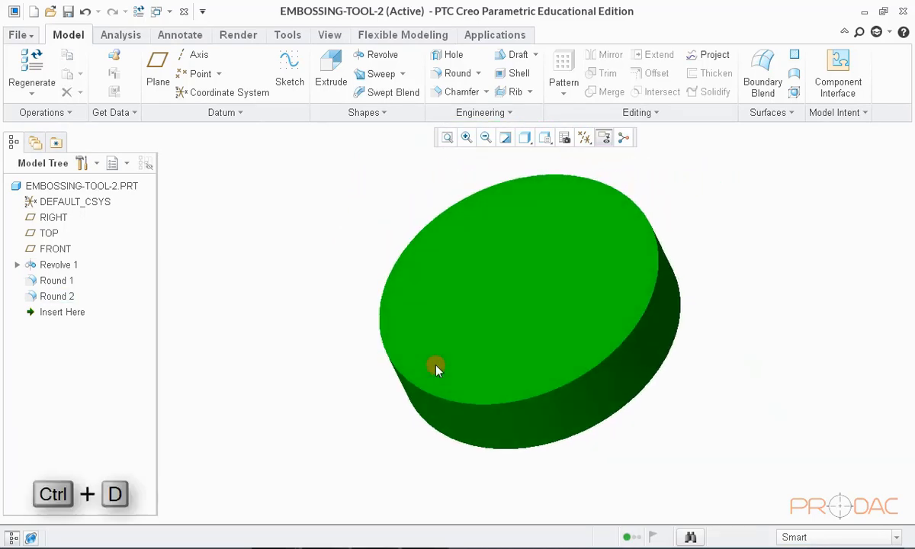
- View the round embossing tool's profile in the FRONT orientation and close the tool model
click(548, 141)
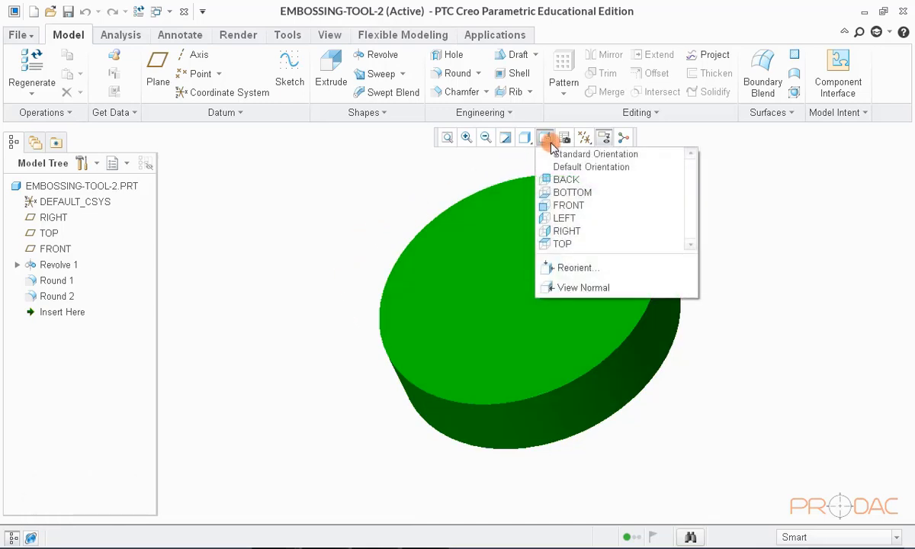
click(562, 206)
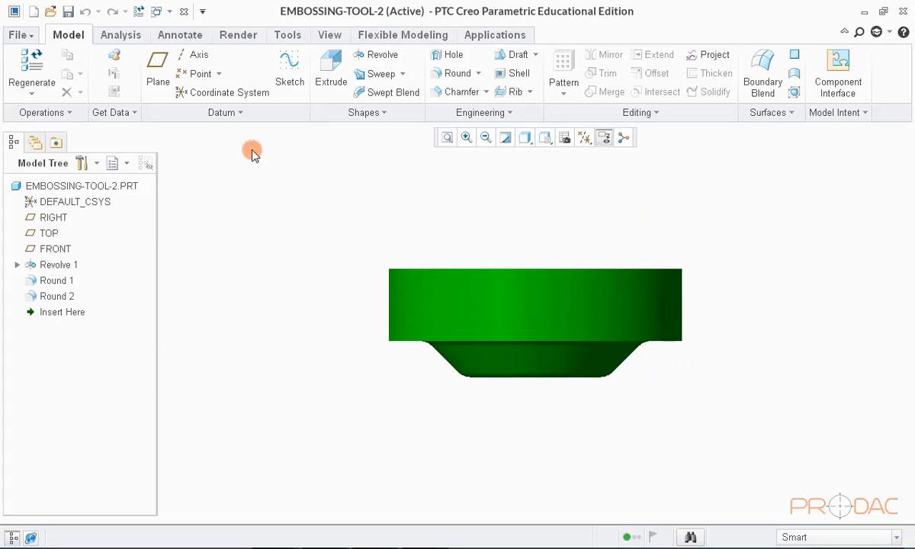
click(184, 13)
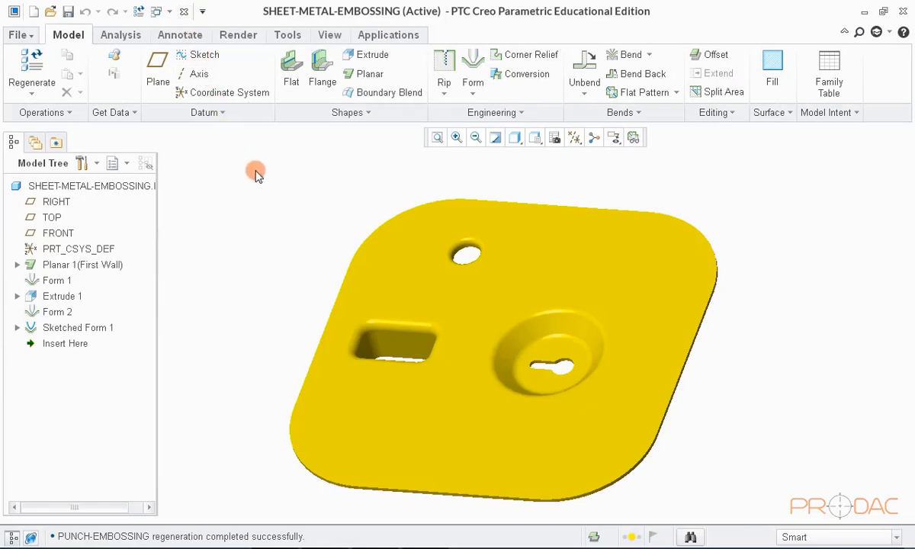
- Open the base model of the rectangular form feature, Form 2, and maximize its window
click(427, 305)
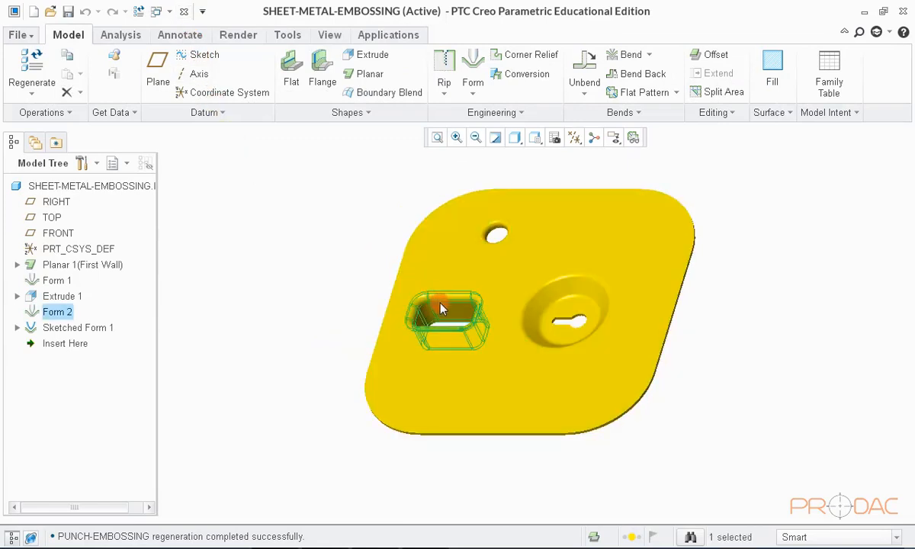
scroll(449, 314, down, 2)
scroll(451, 315, down, 2)
right_click(453, 313)
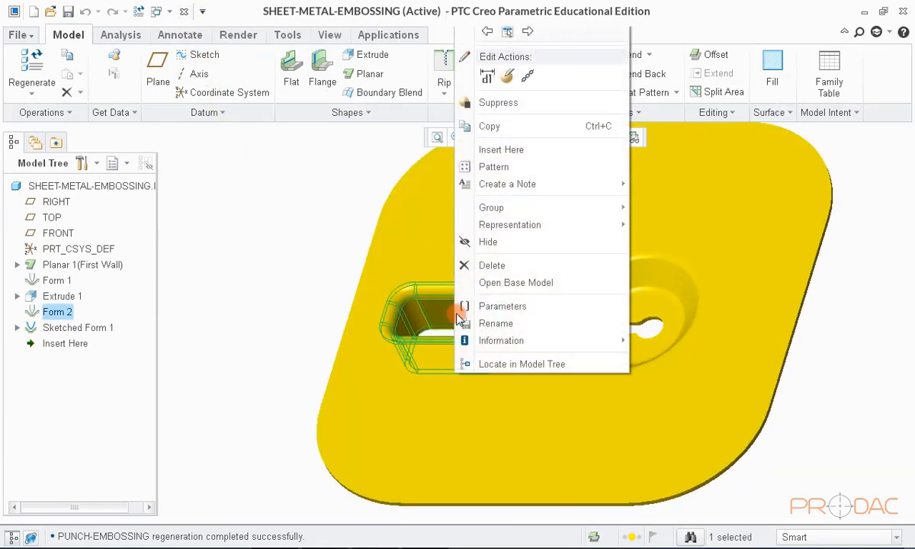
click(511, 284)
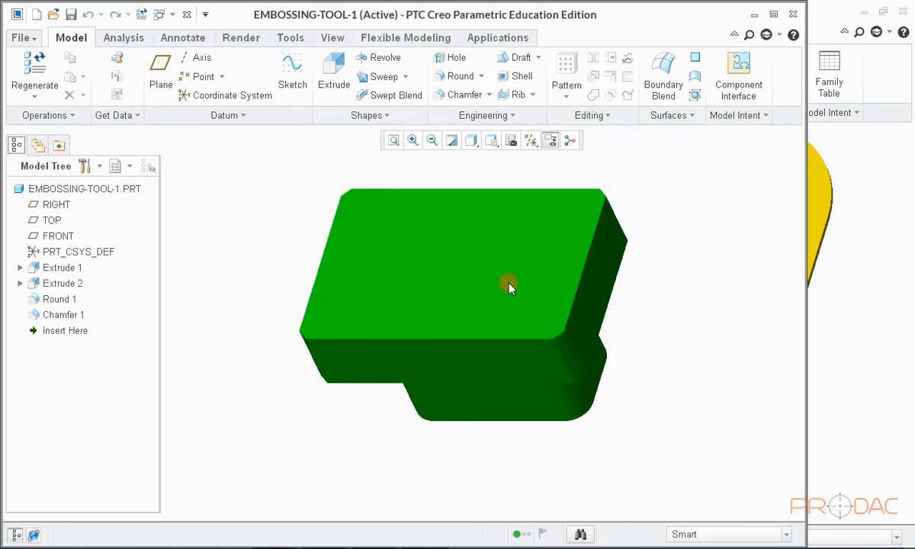
click(775, 16)
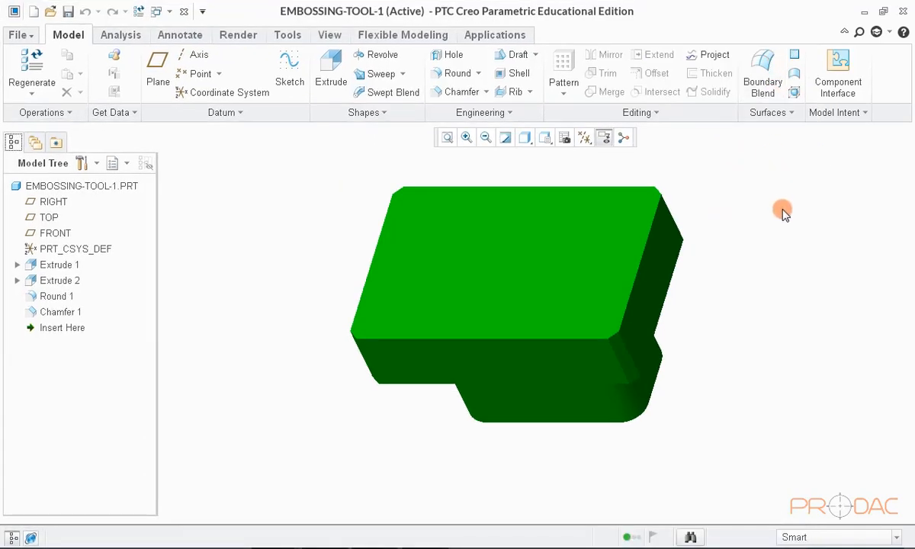
- Examine the underside of the rectangular embossing tool, highlight its Round 1 feature, and restore the default orientation
middle_drag(738, 237, 504, 258)
scroll(500, 320, down, 8)
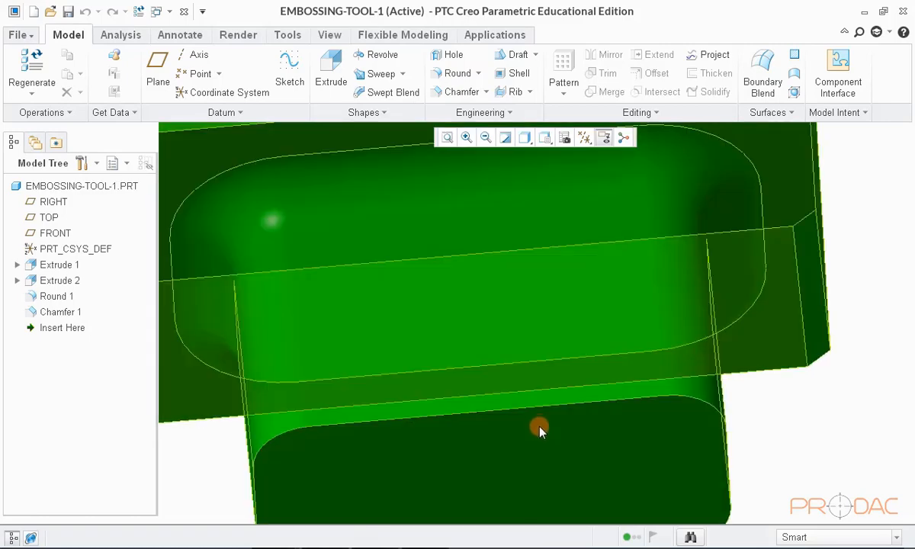
mouse_move(519, 413)
middle_down()
mouse_move(582, 413)
mouse_move(556, 423)
mouse_move(535, 470)
mouse_move(527, 397)
mouse_move(568, 334)
middle_up()
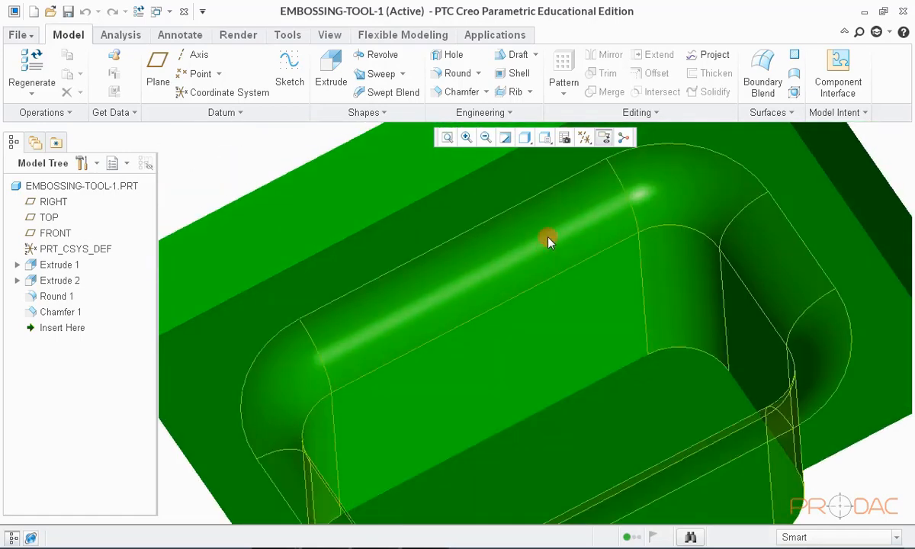
click(499, 260)
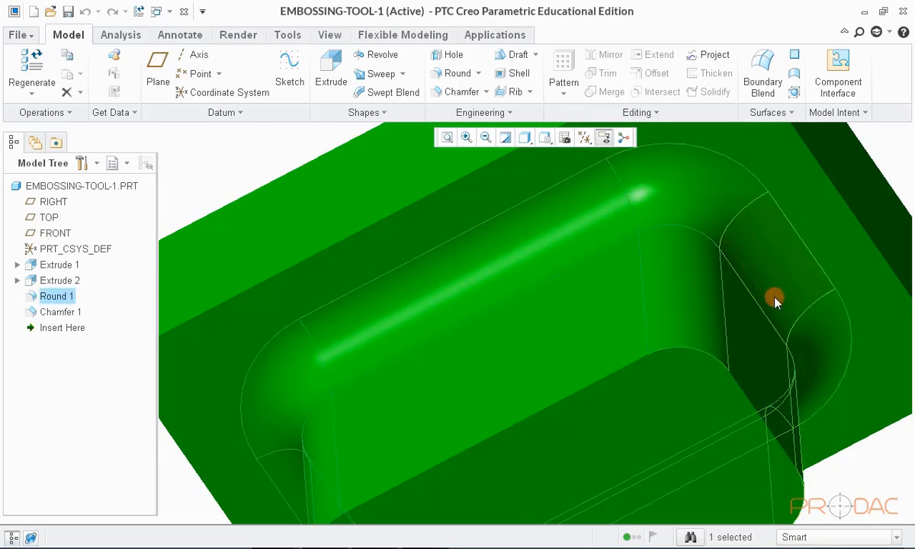
key(ctrl+d)
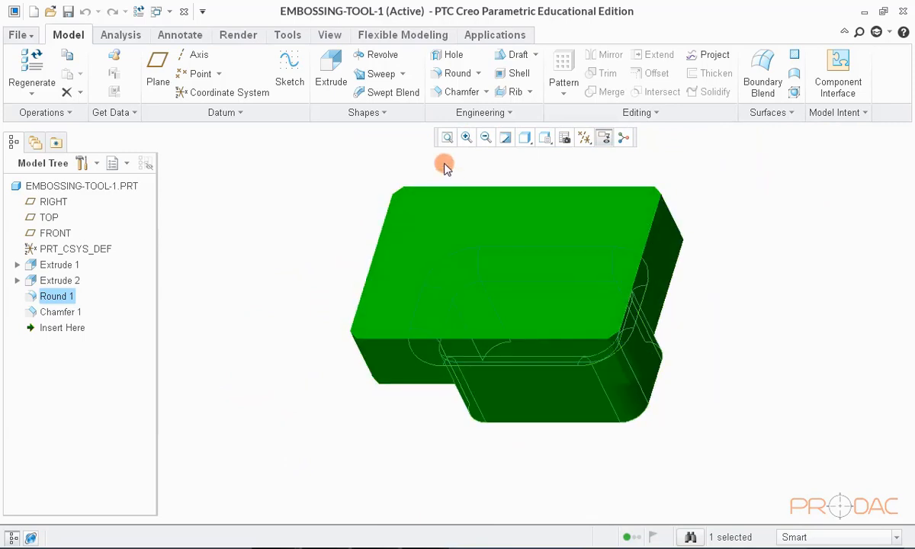
click(518, 158)
- Check the rectangular tool's filleted profile in the FRONT orientation and close the tool model
click(546, 139)
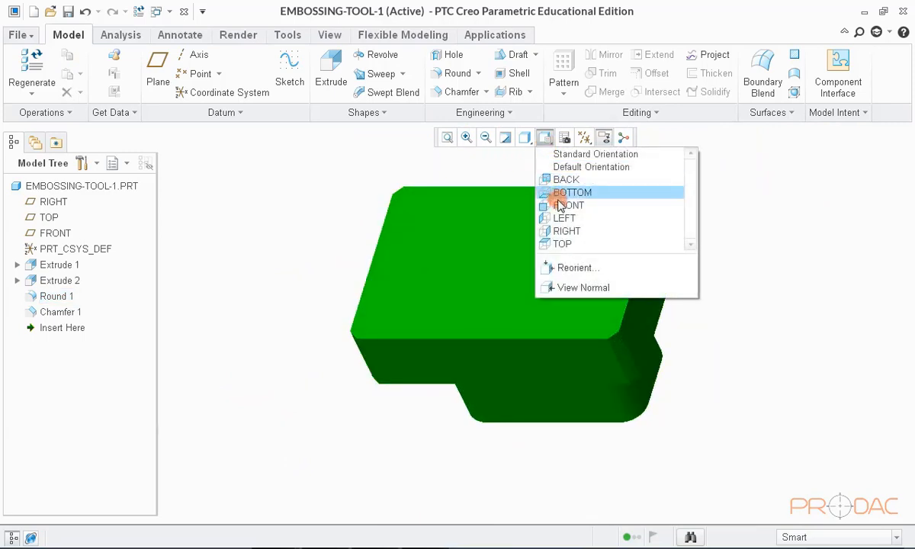
click(558, 190)
scroll(662, 305, up, 5)
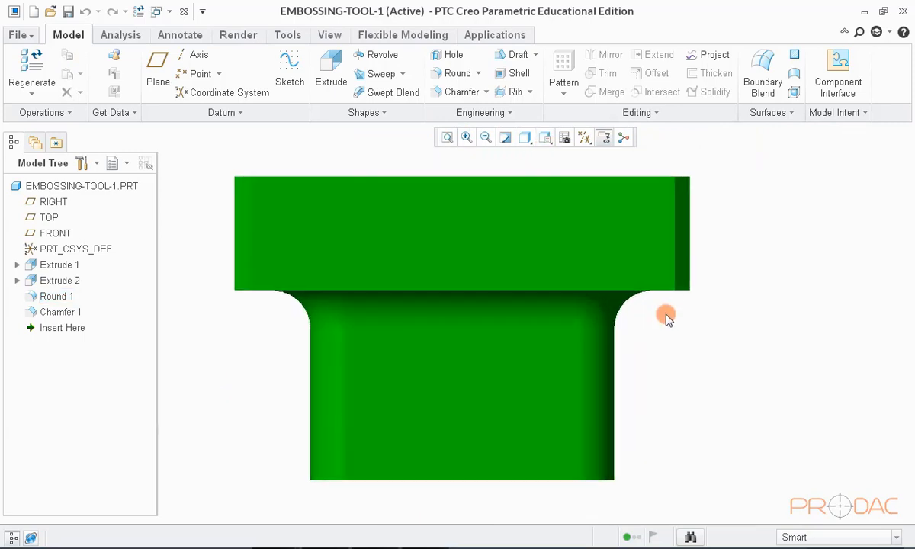
scroll(656, 303, down, 3)
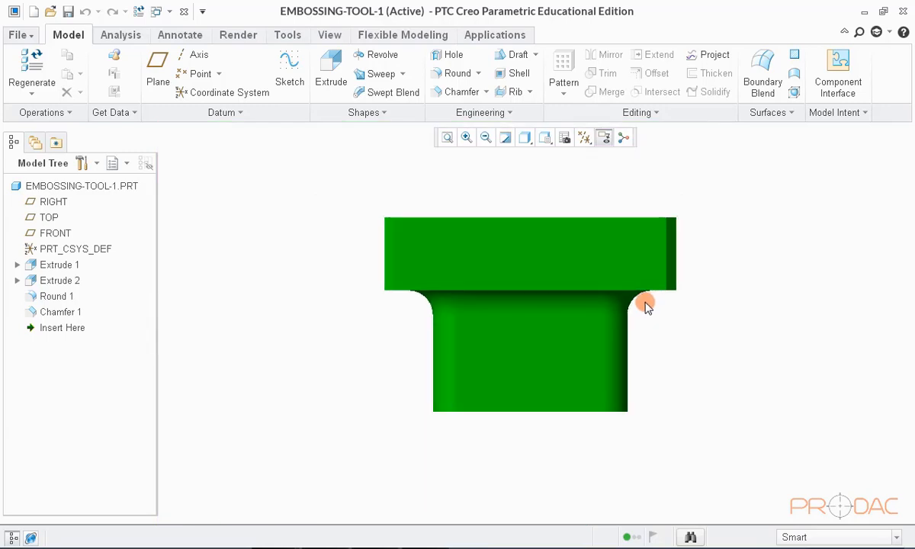
scroll(645, 304, up, 1)
key(ctrl+d)
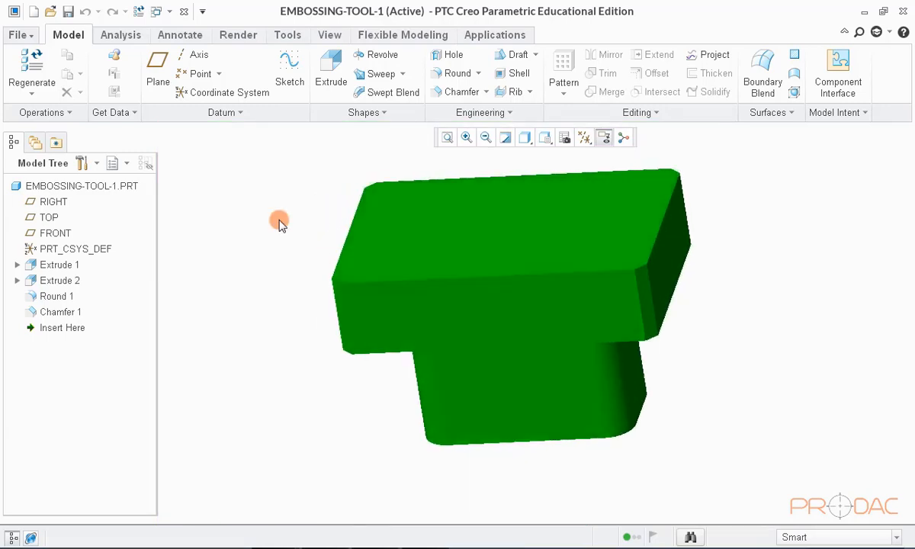
click(183, 13)
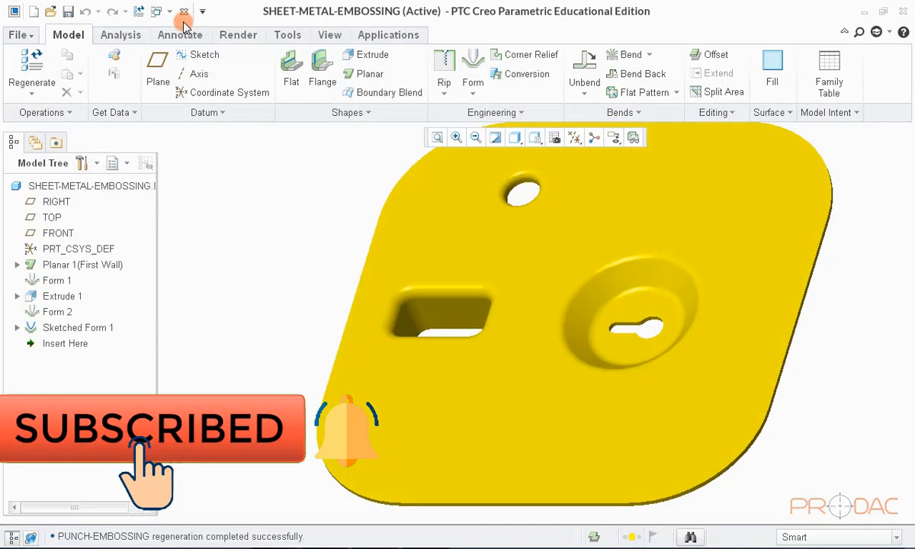
- Delete the round embossed feature, Form 1, together with its dependent keyhole cut, Extrude 1
key(ctrl+d)
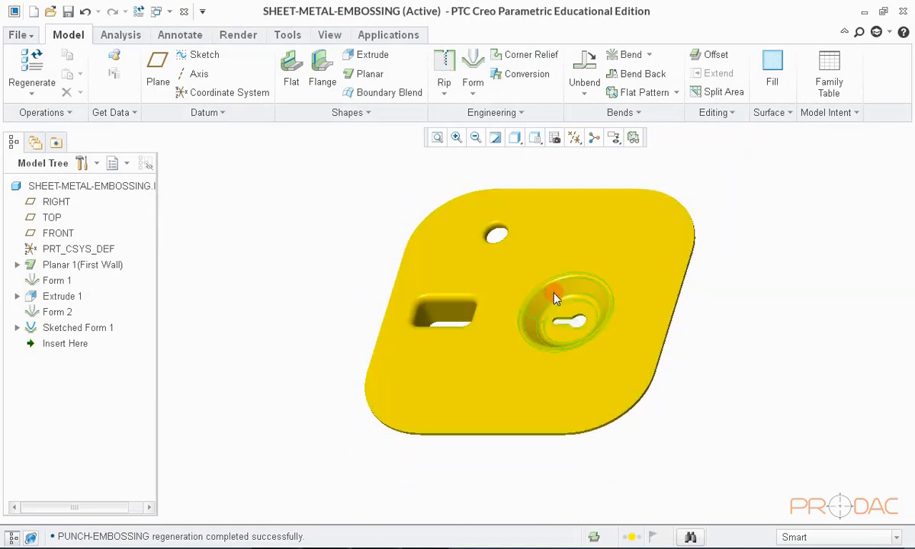
click(570, 296)
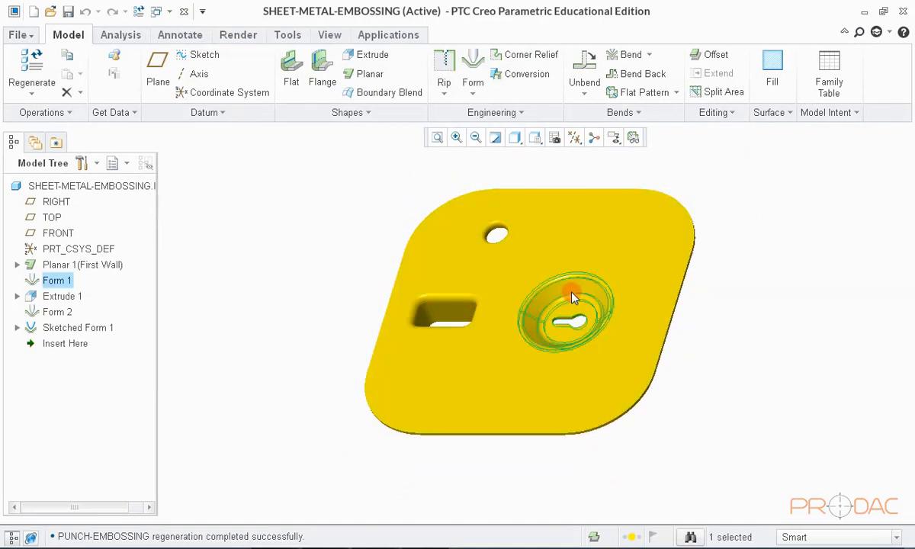
right_click(744, 255)
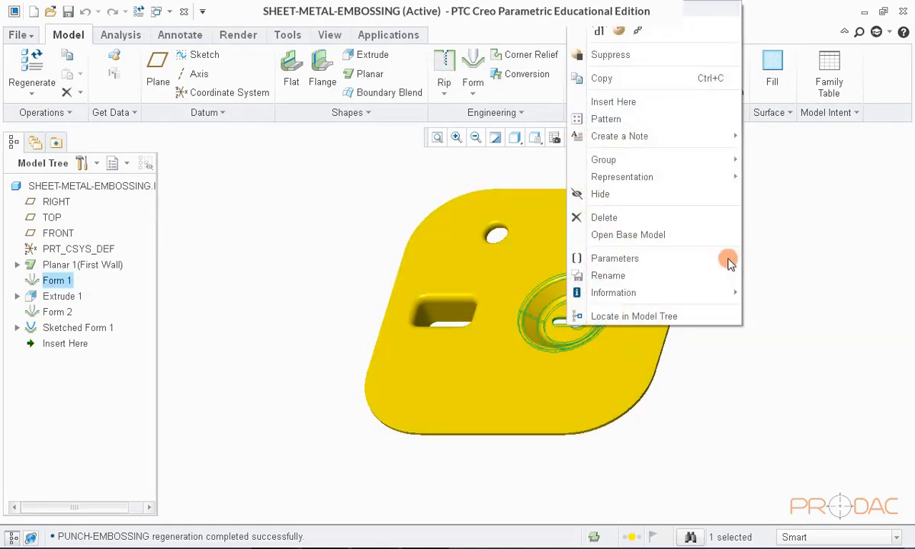
click(629, 218)
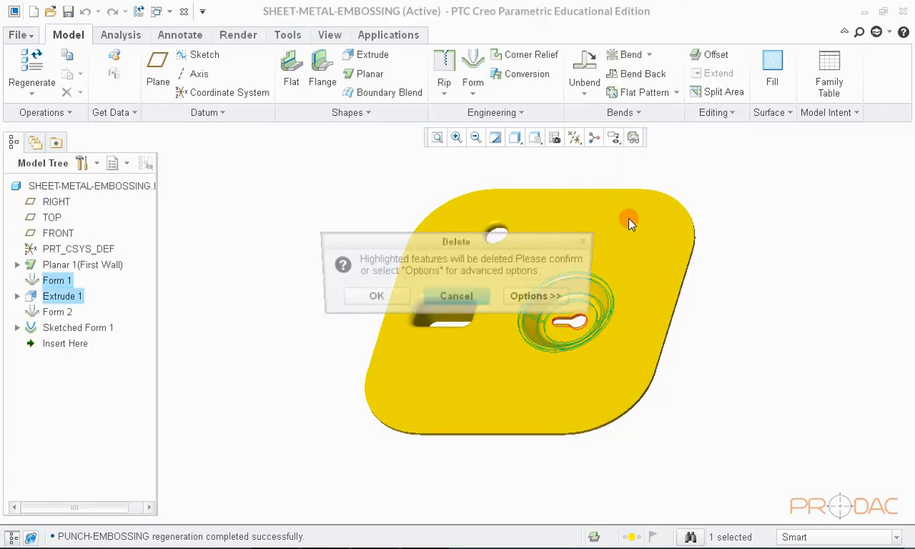
click(371, 298)
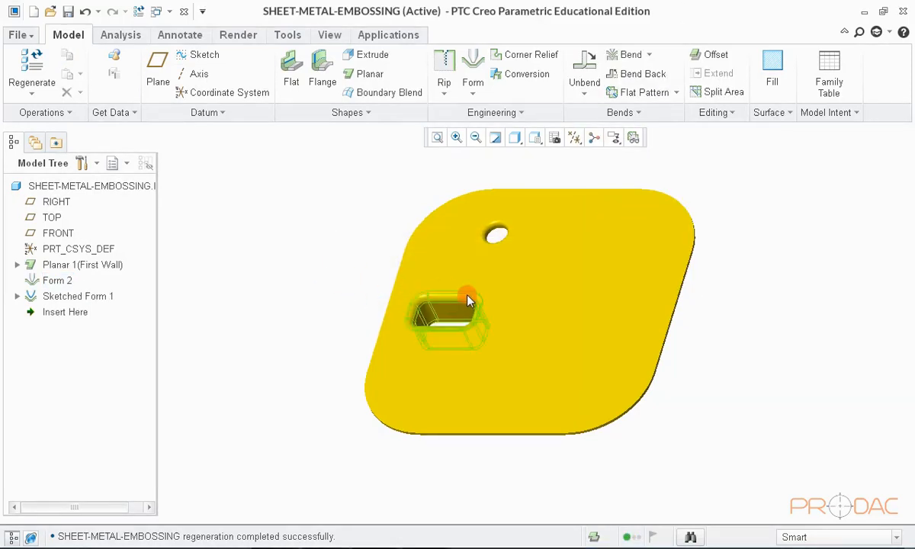
- Delete the rectangular embossed feature, Form 2, from the sheet metal part
scroll(466, 301, up, 4)
click(460, 329)
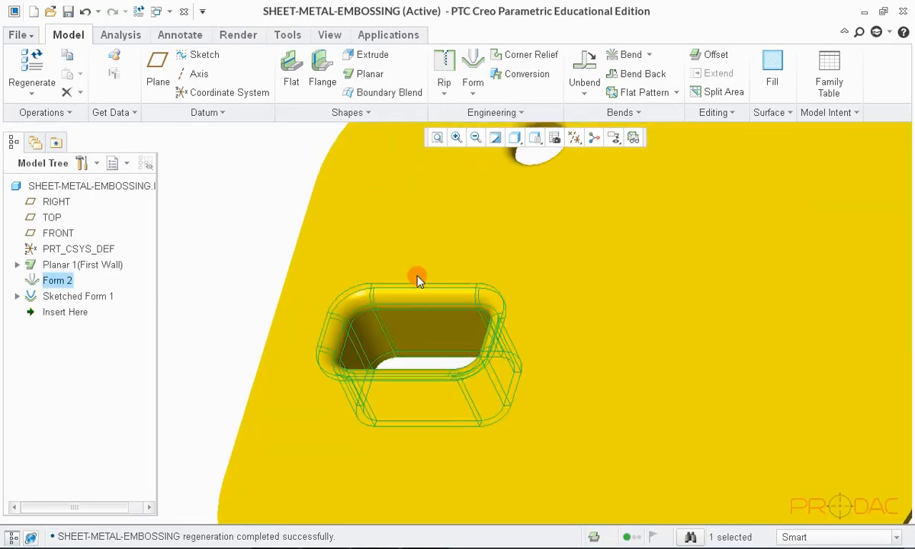
scroll(321, 291, down, 3)
right_click(266, 219)
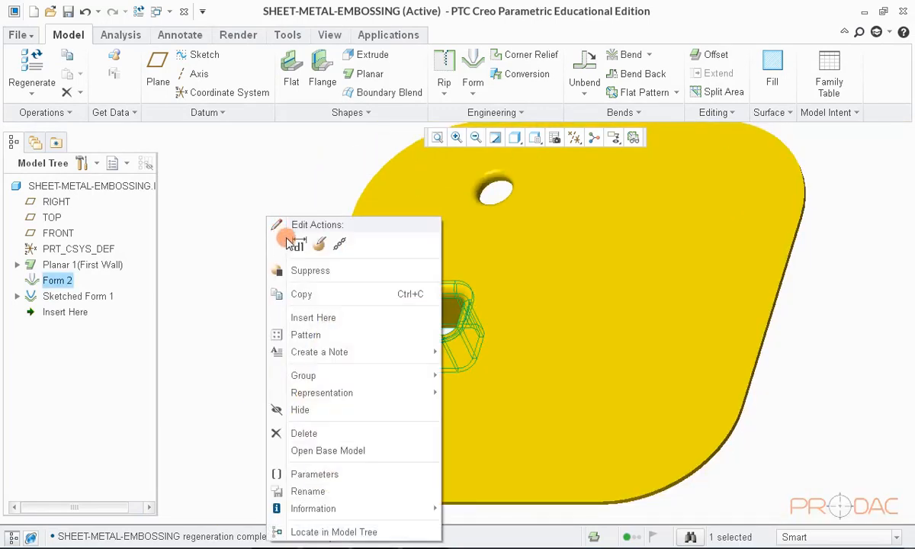
key(Delete)
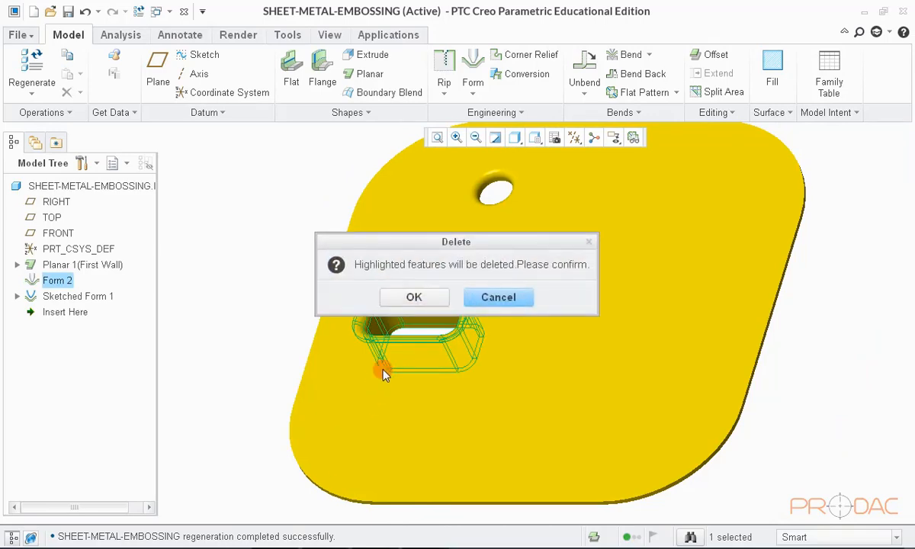
click(409, 298)
scroll(381, 274, down, 2)
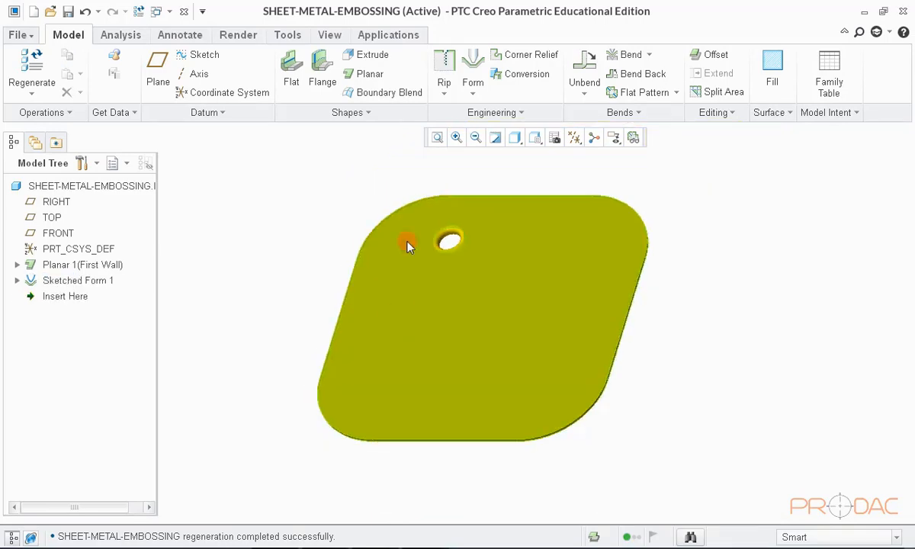
- Delete the remaining small hole feature, Sketched Form 1, leaving only the planar wall
scroll(463, 263, up, 5)
click(463, 263)
right_click(321, 194)
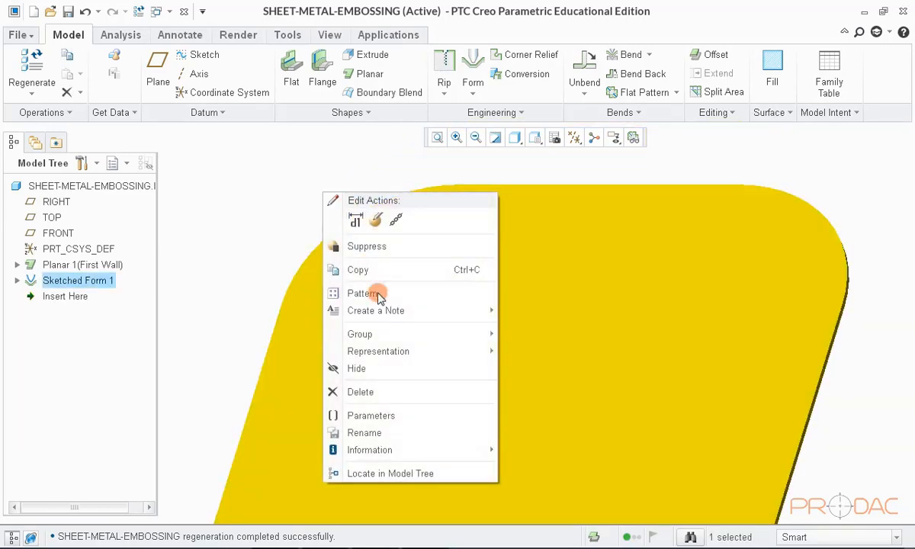
click(379, 390)
click(427, 303)
scroll(334, 180, down, 3)
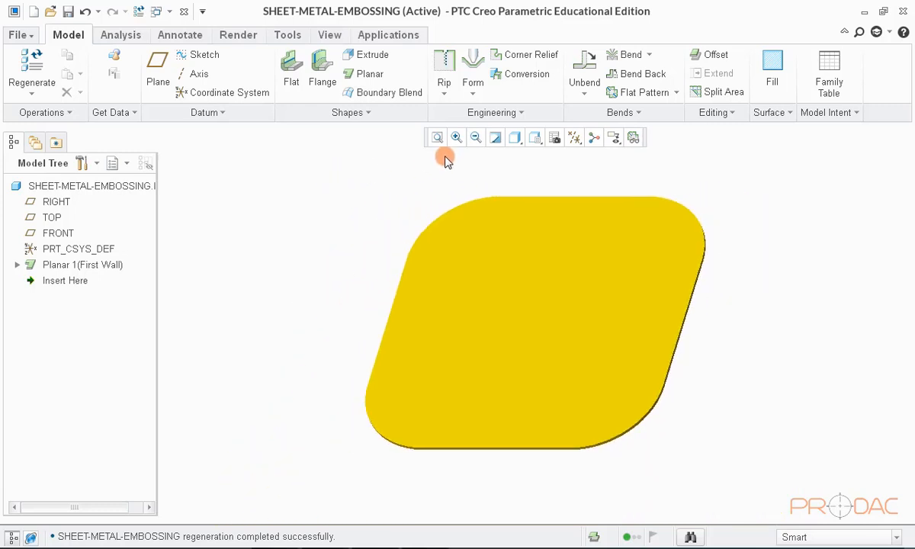
- Start a Punch Form feature and load embossing-tool-2.prt as its reference model
middle_drag(416, 219, 505, 267)
click(473, 94)
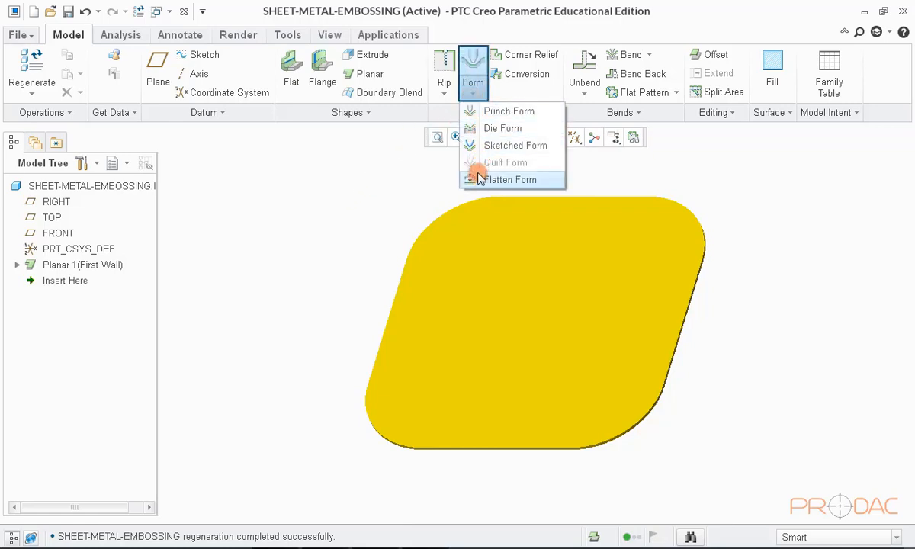
click(545, 112)
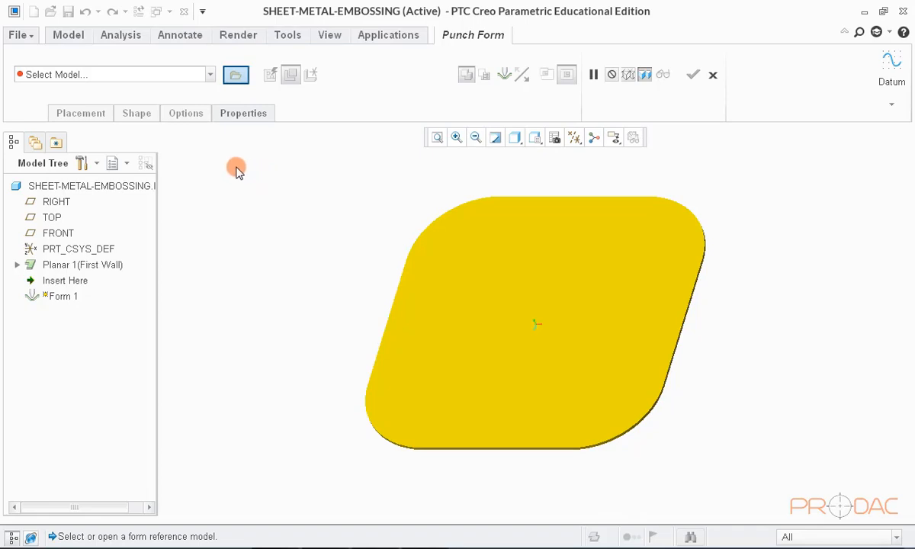
click(237, 76)
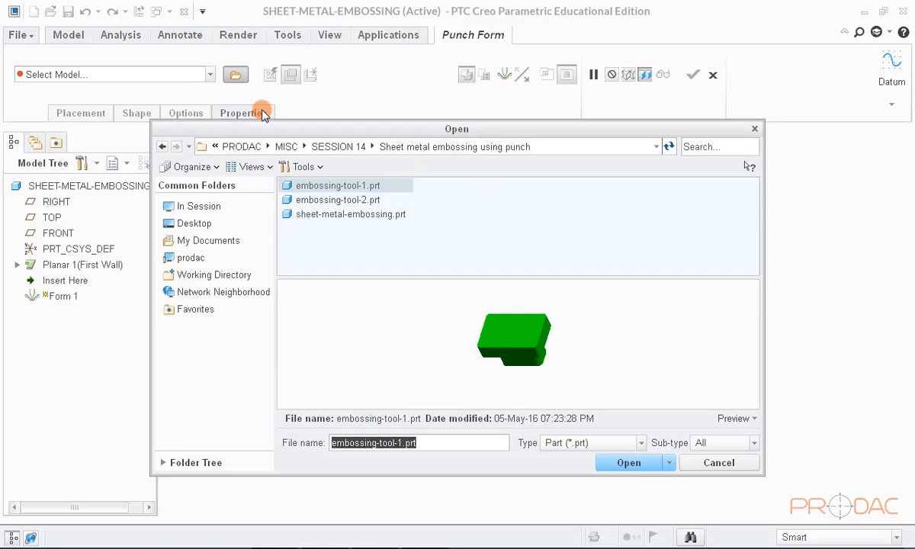
click(335, 215)
click(337, 202)
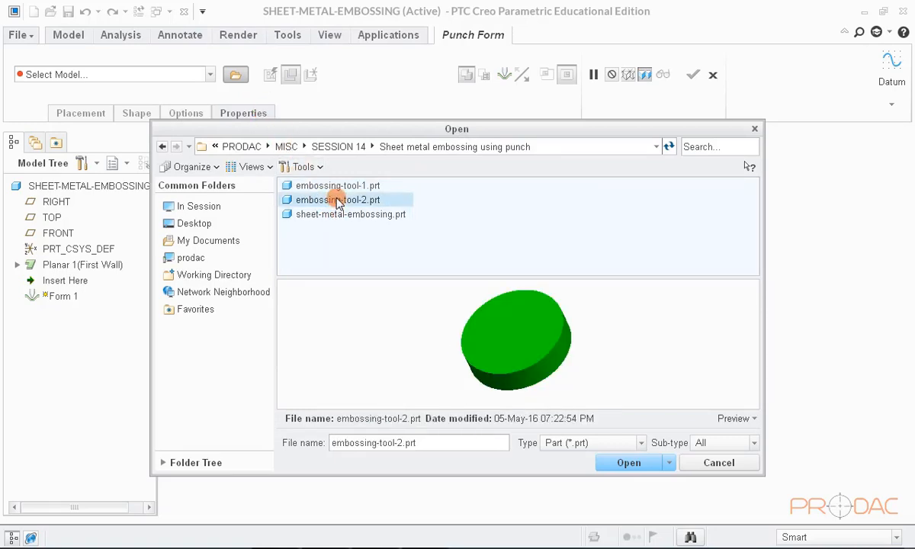
drag(501, 277, 498, 221)
middle_drag(532, 340, 597, 297)
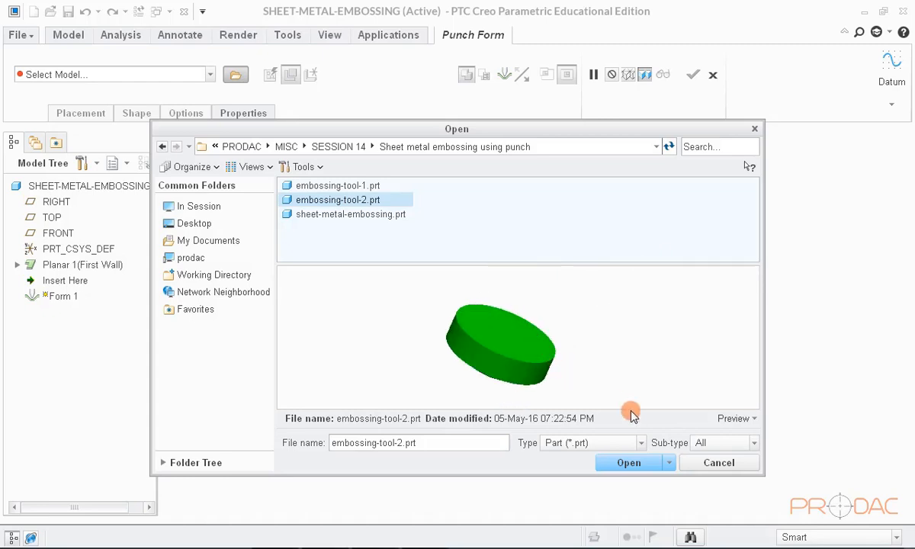
click(626, 462)
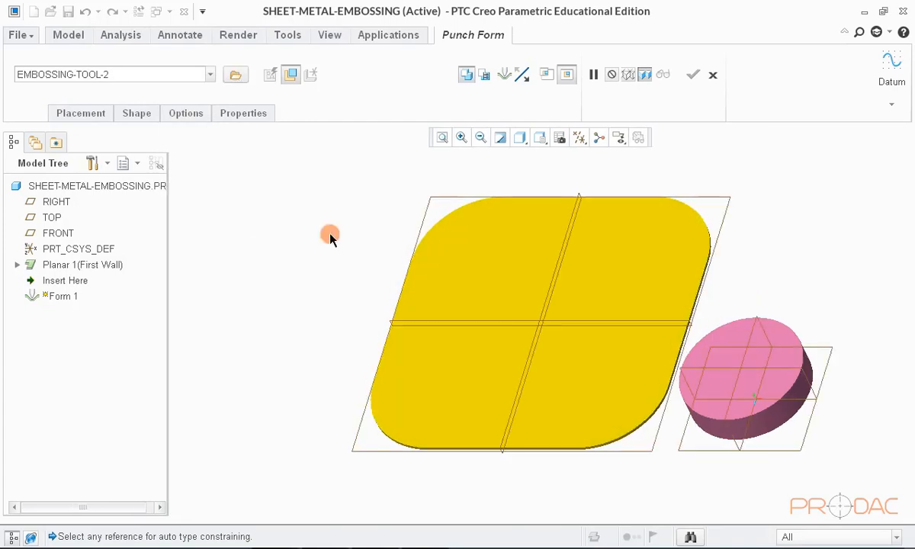
- Turn the datum plane display off and back on
middle_drag(727, 219, 762, 284)
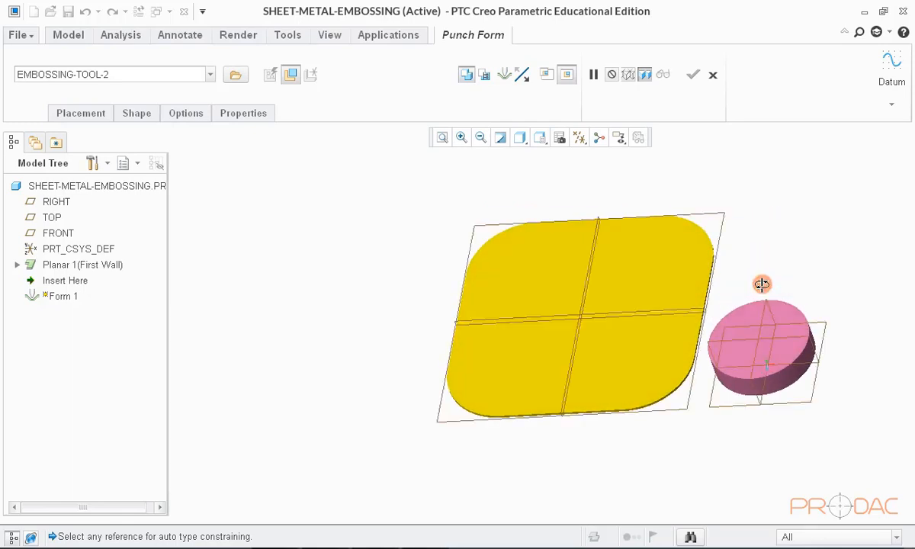
scroll(784, 323, down, 2)
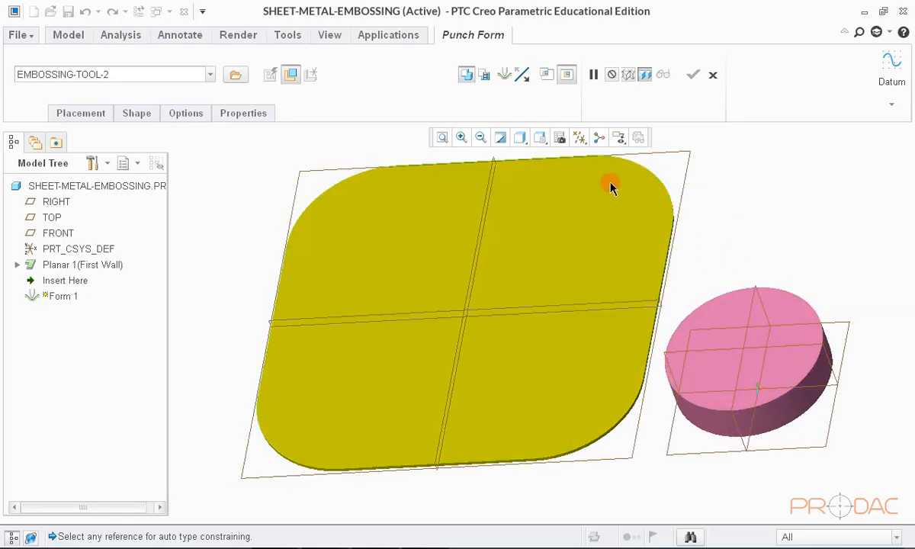
click(582, 138)
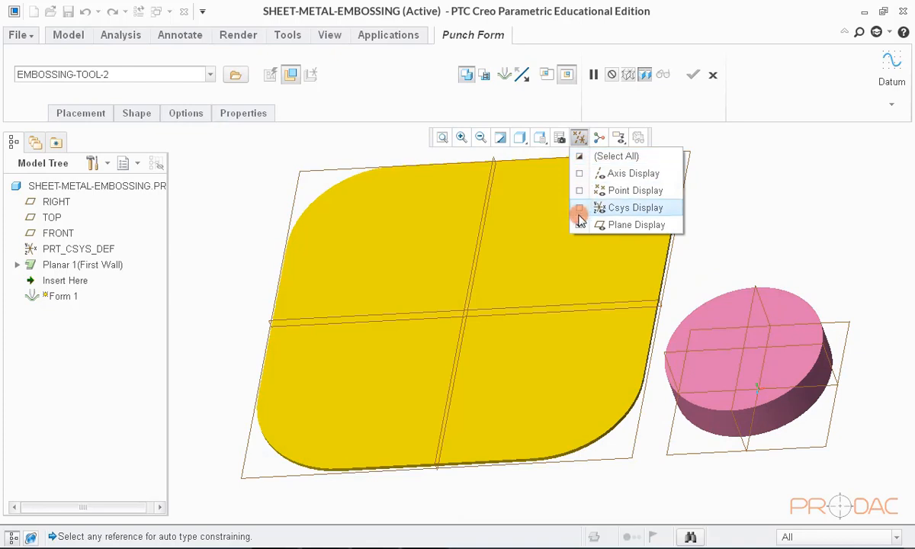
click(579, 225)
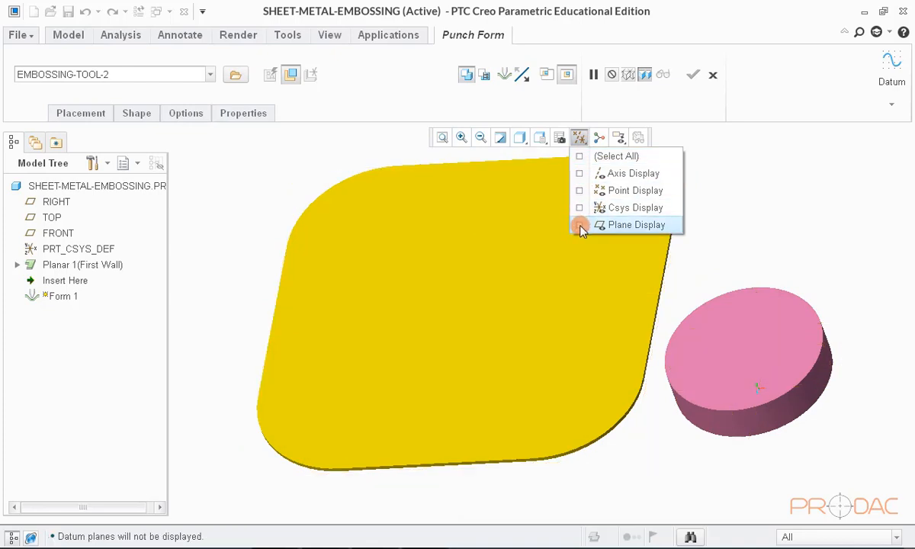
click(581, 225)
click(747, 221)
- Add a distance constraint between the round tool's lengthwise datum plane and the sheet's RIGHT datum plane
middle_drag(713, 252, 703, 221)
scroll(669, 222, down, 2)
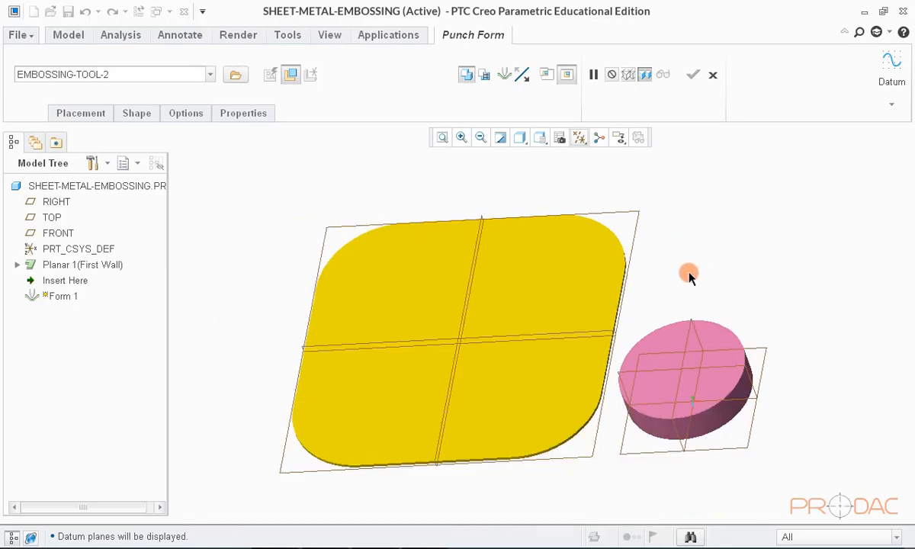
click(691, 323)
middle_drag(727, 209, 677, 268)
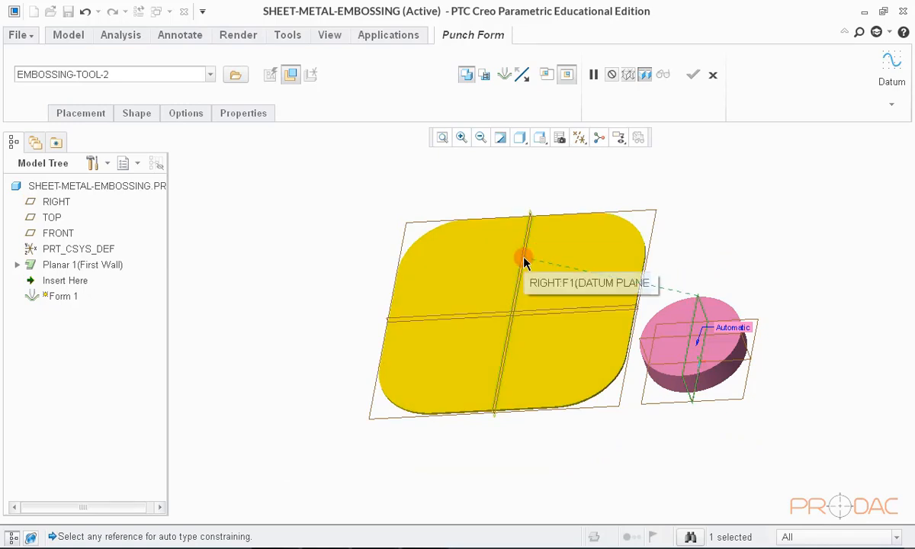
click(524, 259)
- Constrain the tool's crosswise datum plane coincident with the sheet's crosswise datum plane
scroll(714, 348, up, 3)
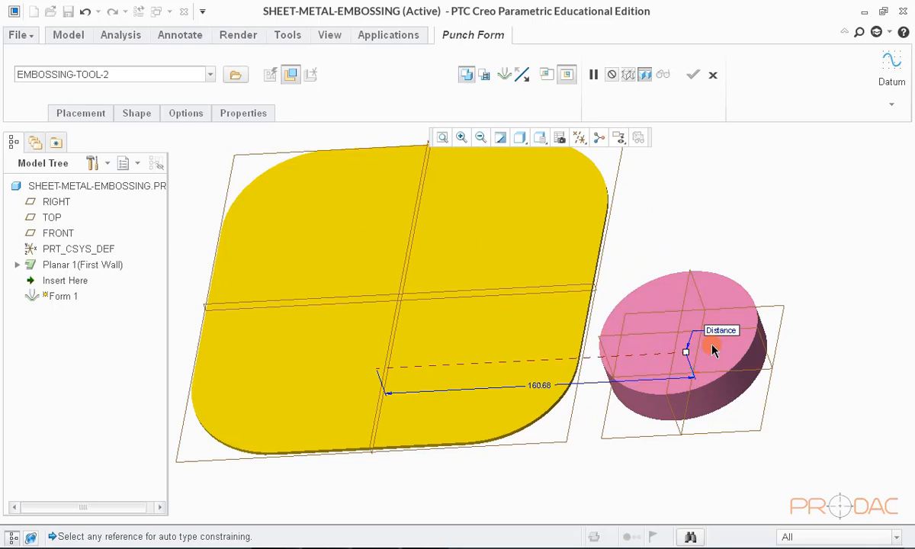
scroll(681, 333, up, 2)
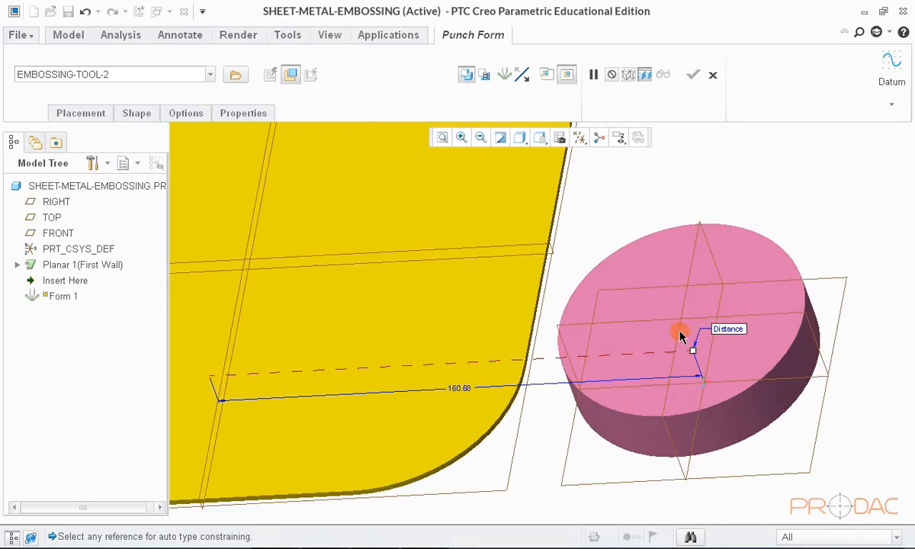
click(639, 323)
scroll(675, 262, down, 3)
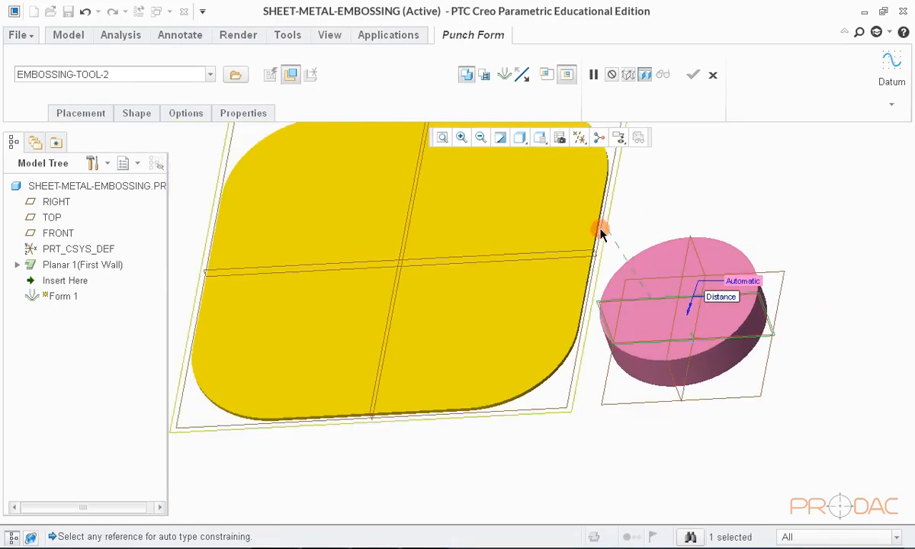
click(587, 250)
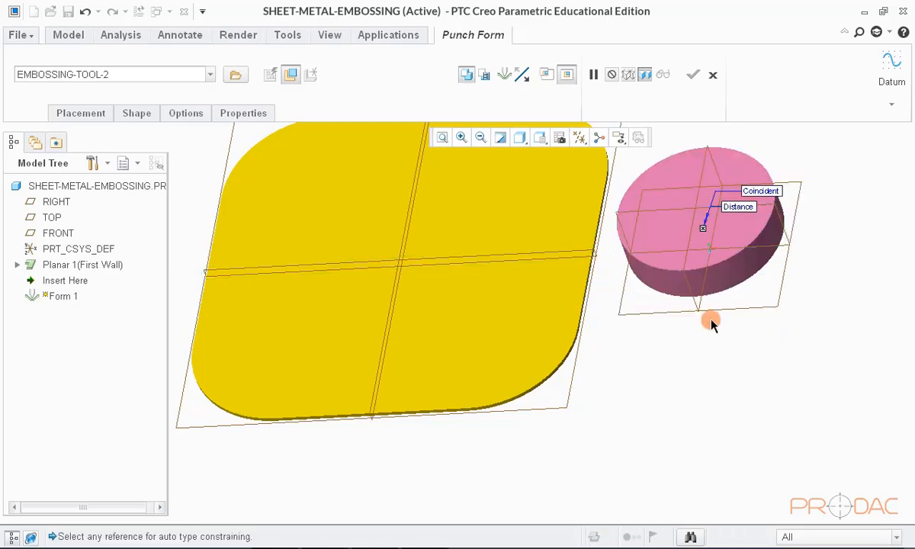
- Move the tool over the sheet, bringing its distance offset from the RIGHT plane to about 54.60
middle_drag(711, 316, 668, 283)
middle_drag(573, 319, 635, 327)
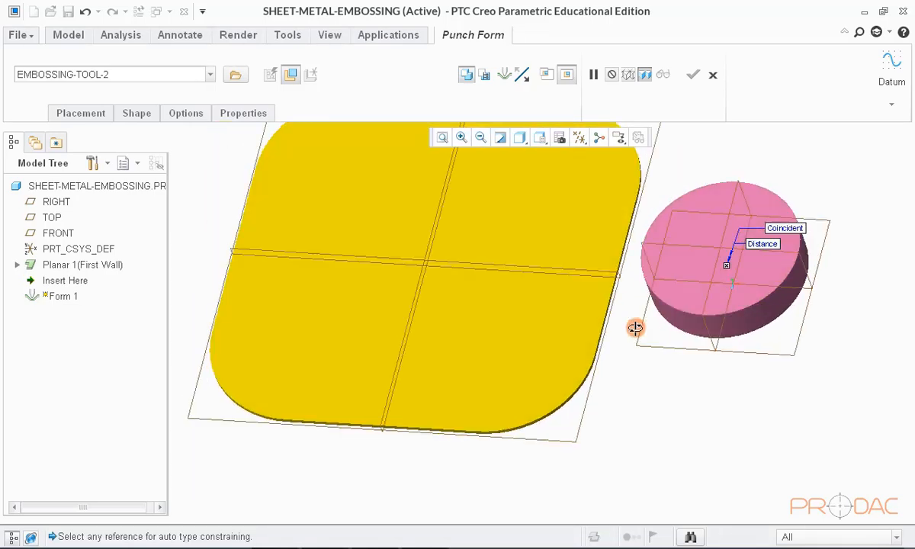
click(80, 113)
click(97, 161)
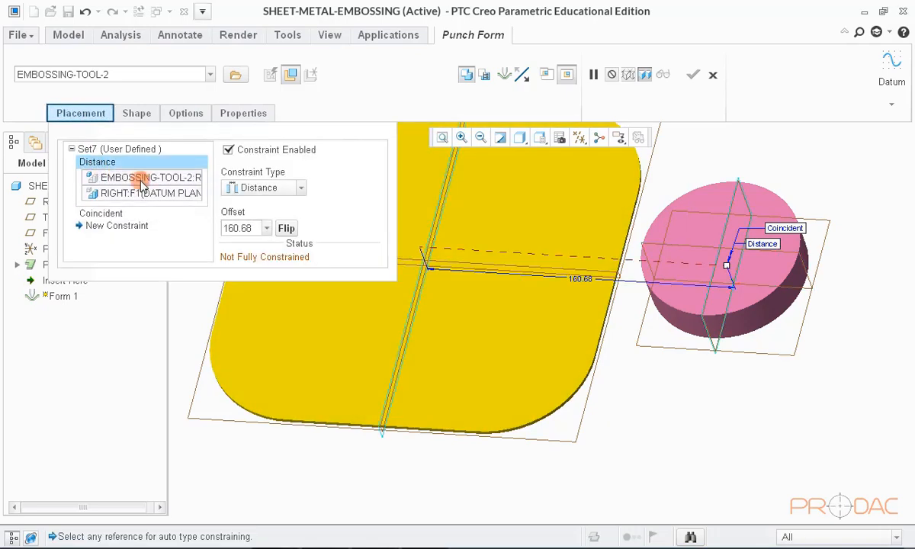
drag(711, 273, 525, 259)
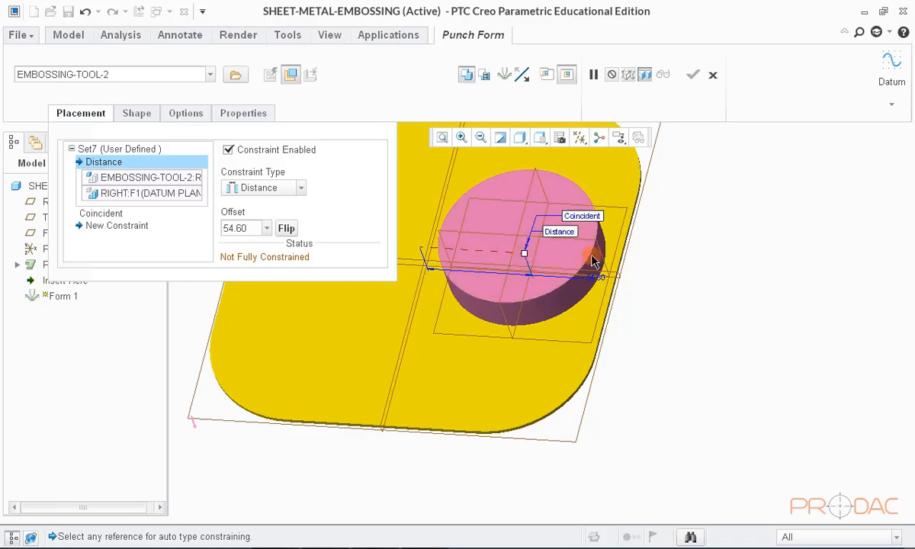
- Delete the Coincident constraint from the tool's placement set
click(120, 214)
scroll(723, 260, up, 3)
middle_drag(723, 260, 503, 268)
click(106, 165)
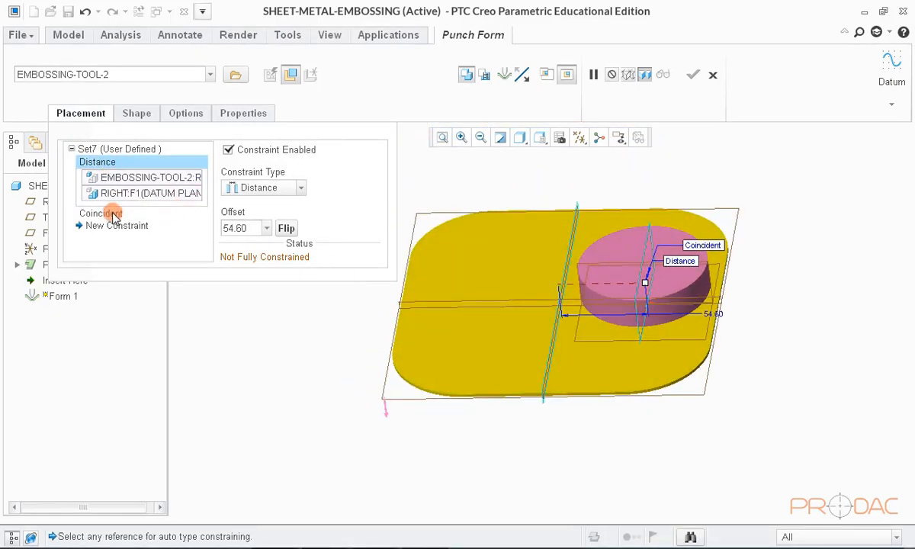
click(113, 213)
right_click(124, 177)
click(151, 188)
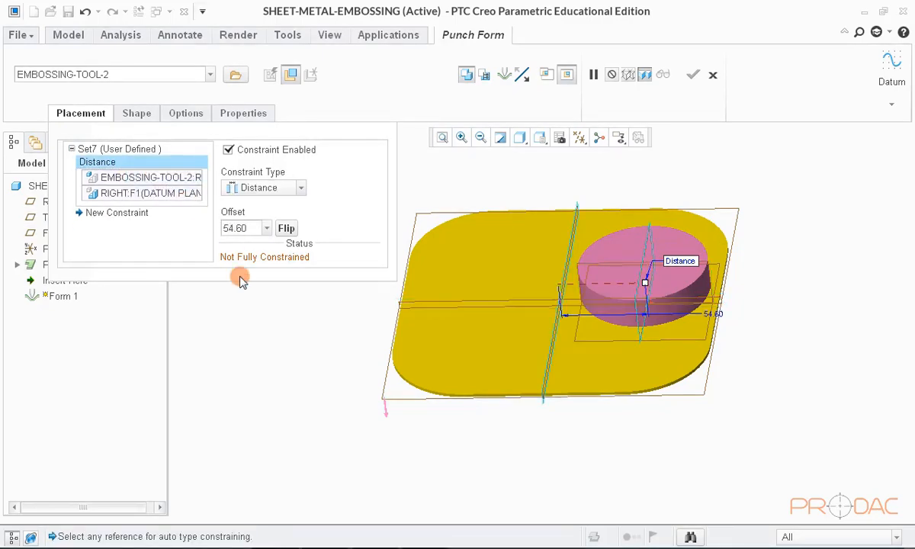
- Add a new distance constraint between the tool's crosswise datum plane and the sheet's thin front edge surface
click(122, 213)
middle_drag(549, 336, 568, 327)
click(589, 284)
scroll(574, 411, up, 5)
click(531, 397)
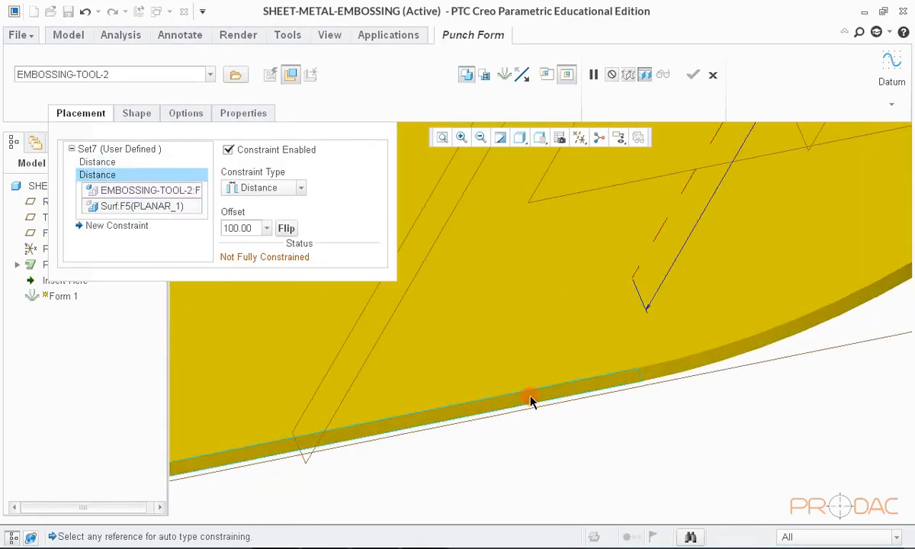
- Move the tool so its offset from the sheet's edge surface is about 61.40
scroll(601, 276, down, 5)
drag(609, 236, 593, 296)
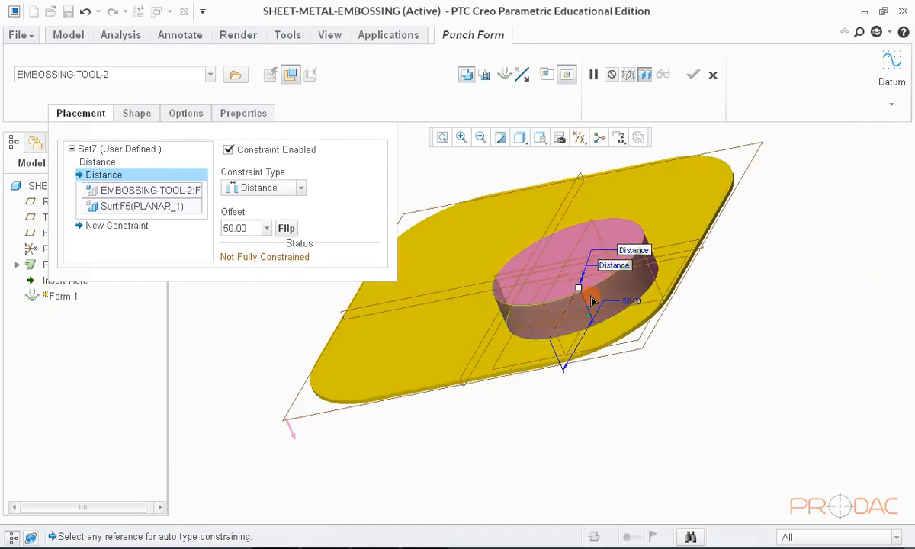
mouse_move(594, 297)
middle_down()
mouse_move(618, 302)
mouse_move(578, 292)
middle_up()
drag(578, 292, 578, 268)
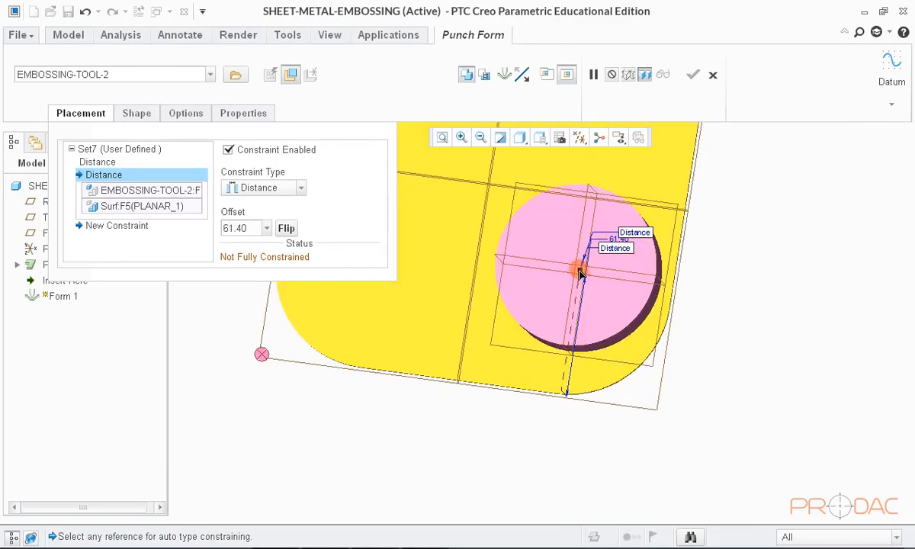
- Add a coincident constraint between the underside of the tool's wide base and the sheet's top surface
scroll(603, 256, up, 3)
middle_drag(603, 254, 599, 188)
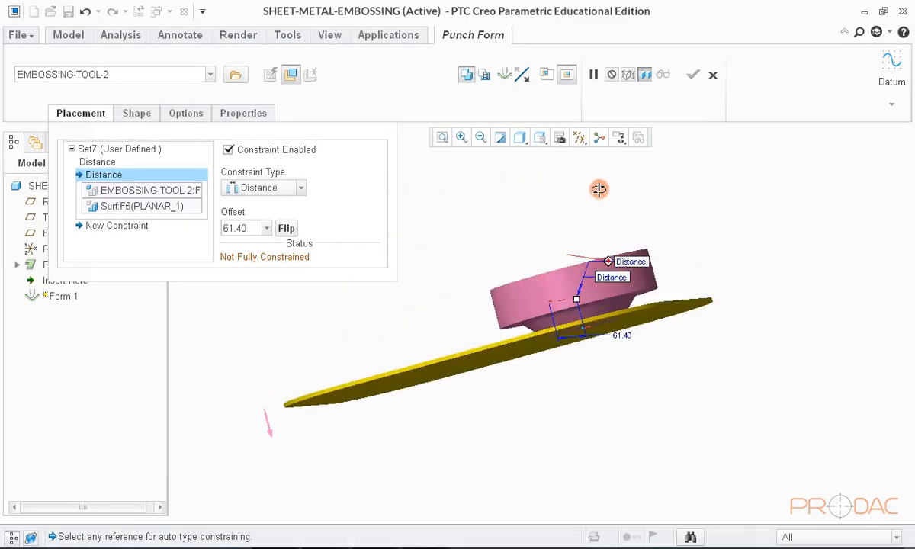
click(99, 227)
scroll(594, 341, up, 4)
middle_drag(594, 341, 525, 222)
scroll(525, 221, down, 3)
scroll(583, 336, up, 3)
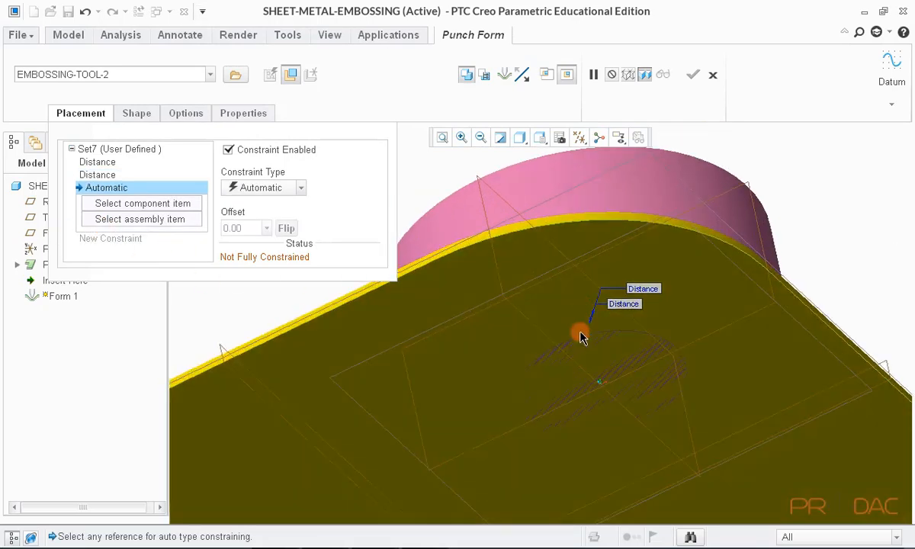
middle_drag(591, 359, 649, 300)
click(684, 317)
scroll(637, 233, up, 4)
middle_drag(635, 234, 641, 272)
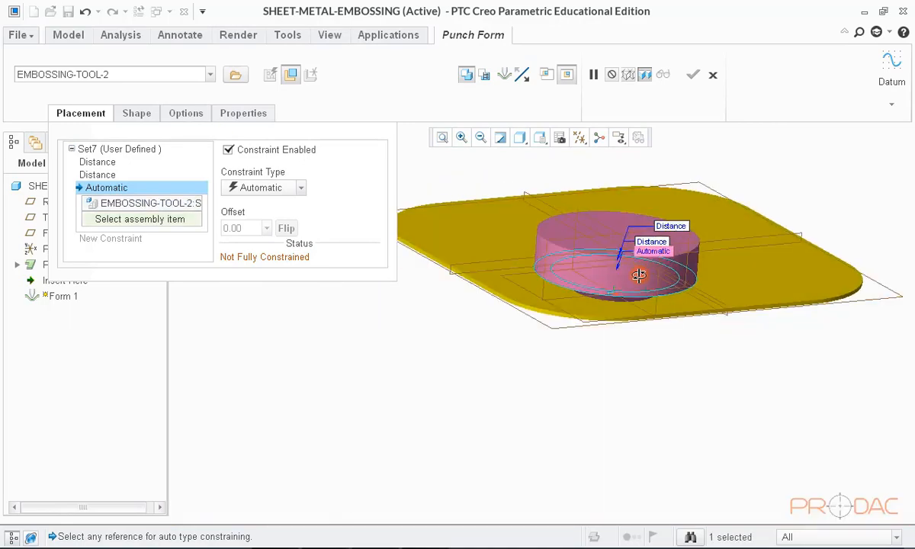
scroll(595, 305, down, 4)
click(553, 285)
middle_drag(556, 283, 630, 341)
scroll(679, 329, up, 4)
- Preview and accept the punch form, then restore the standard orientation and clear the selection
click(663, 80)
scroll(613, 323, down, 4)
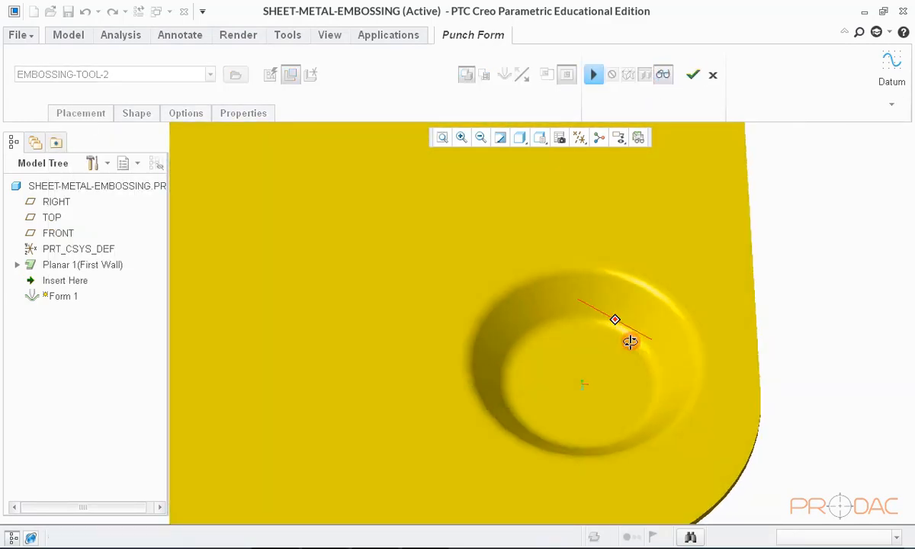
scroll(630, 341, up, 3)
click(692, 74)
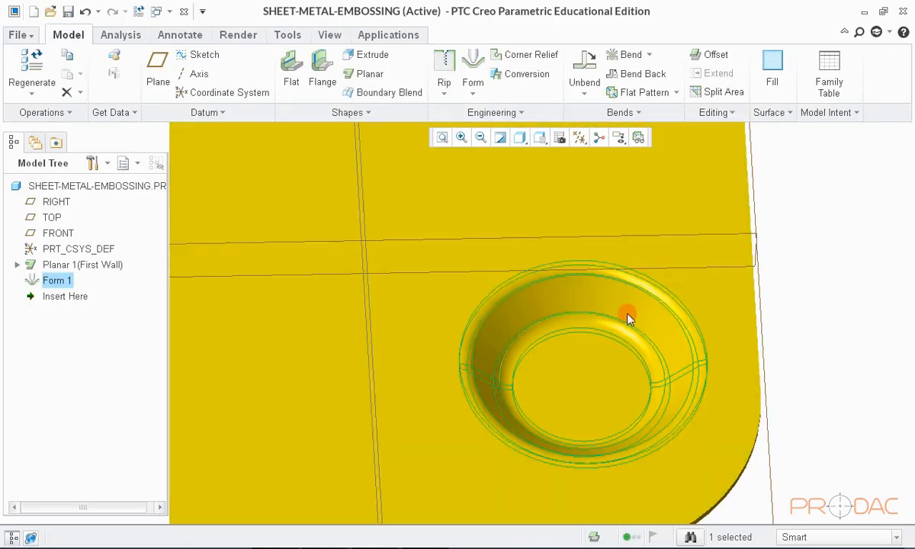
scroll(630, 316, up, 3)
key(ctrl+d)
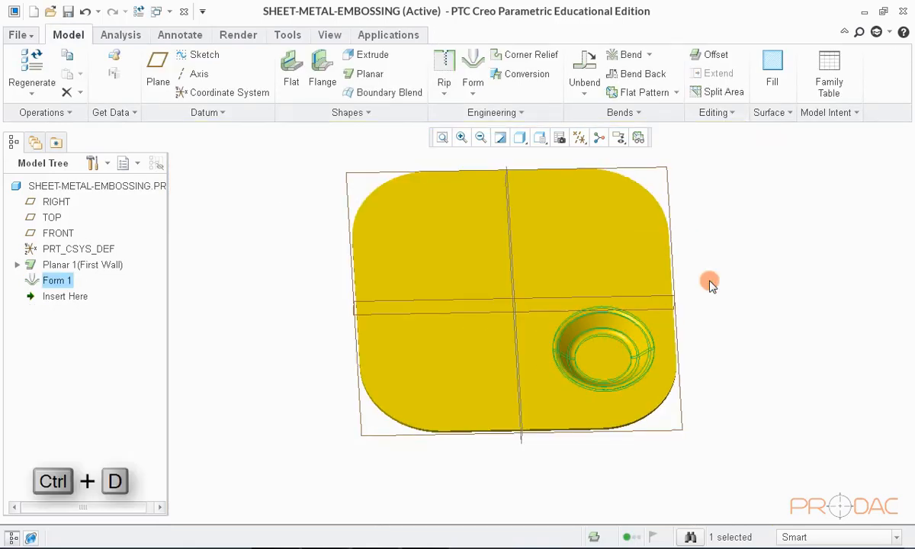
click(709, 283)
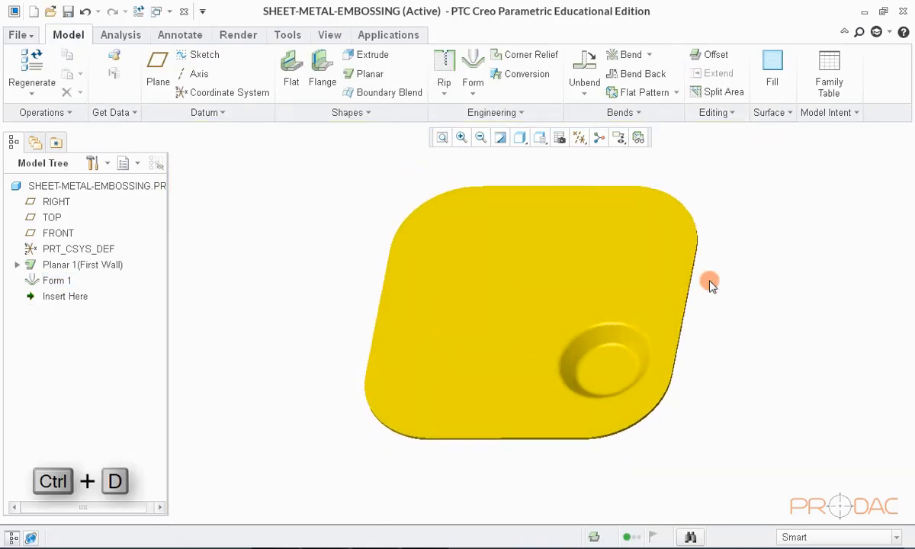
- Redefine the round punch form and set the tool's distance offset from the RIGHT plane to 50
scroll(540, 321, down, 3)
click(566, 313)
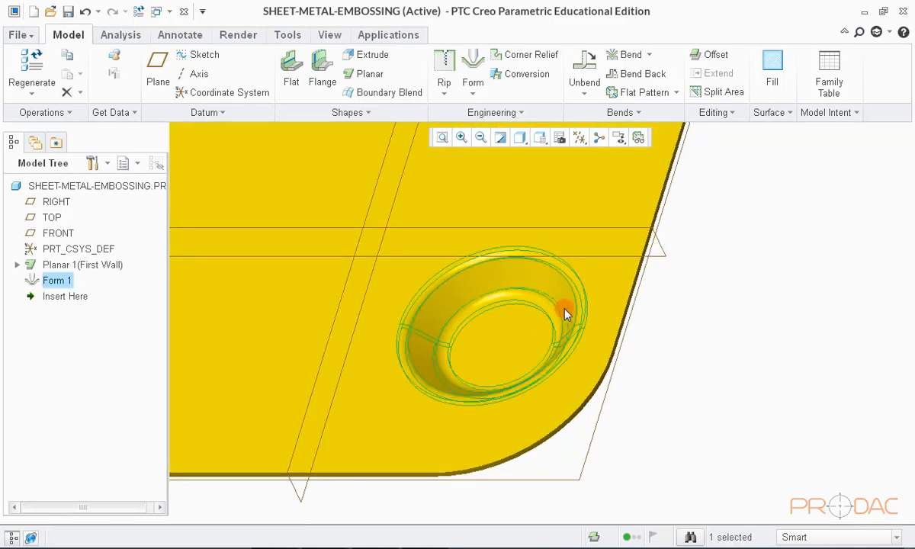
right_click(565, 314)
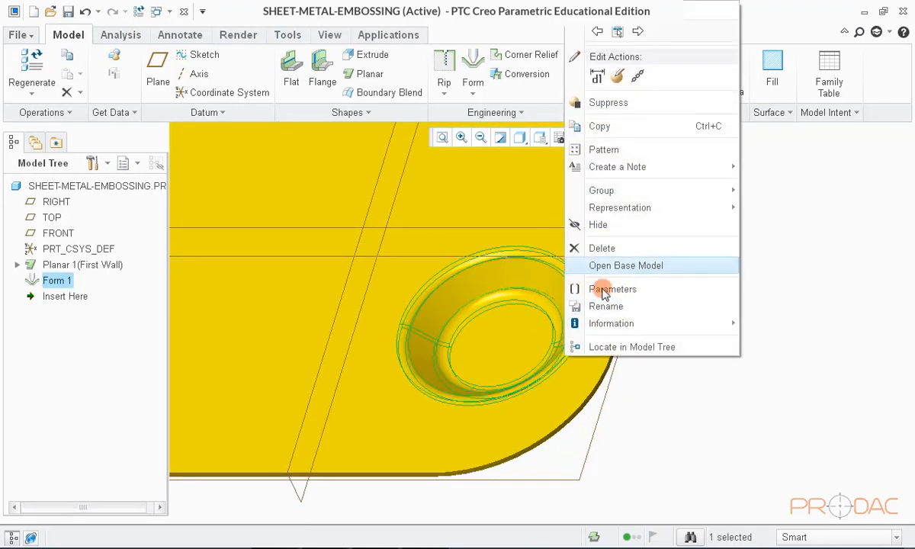
click(617, 79)
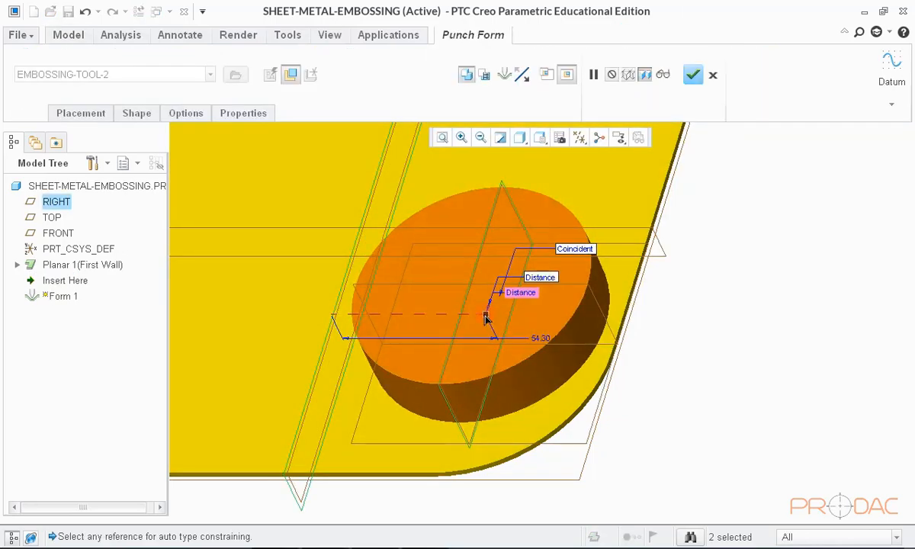
double_click(529, 337)
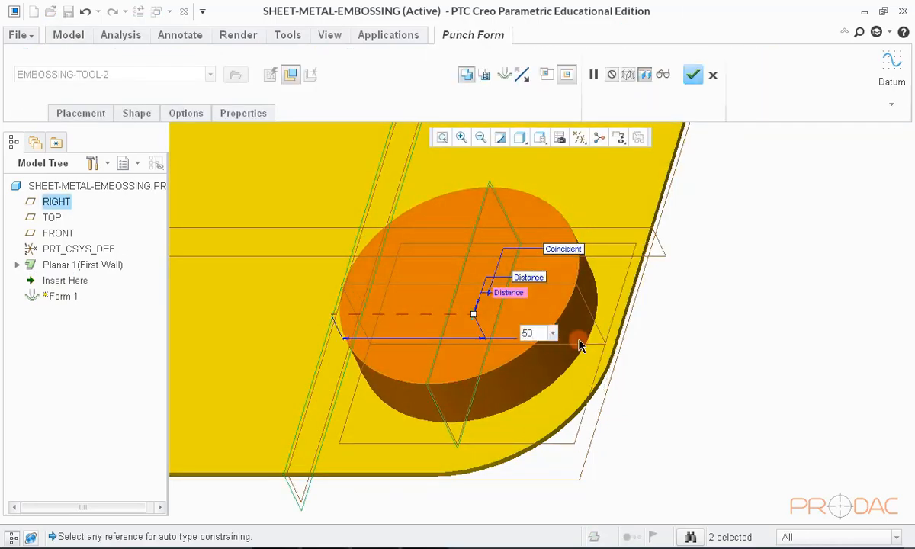
text(50)
key(Return)
- Set the tool's distance offset from the sheet's front edge surface to 65
click(90, 118)
click(93, 208)
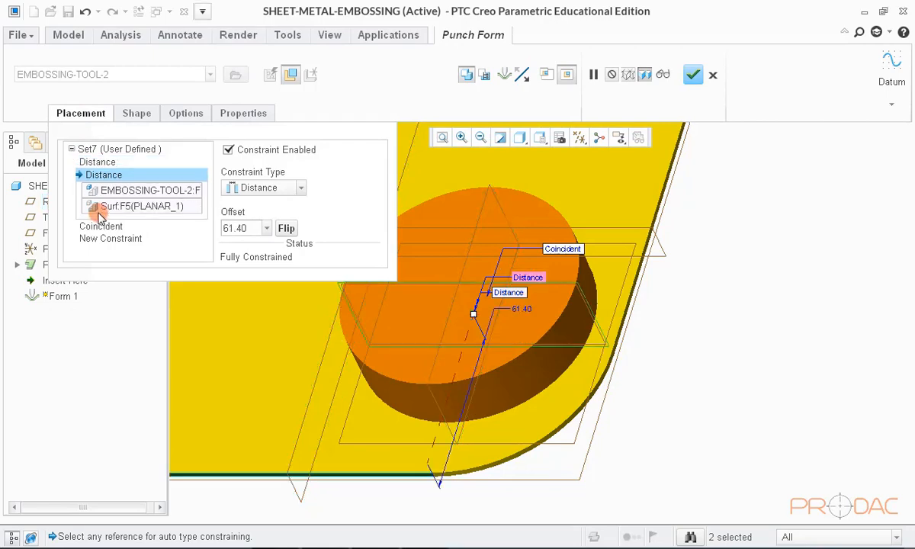
double_click(243, 227)
text(65)
key(Return)
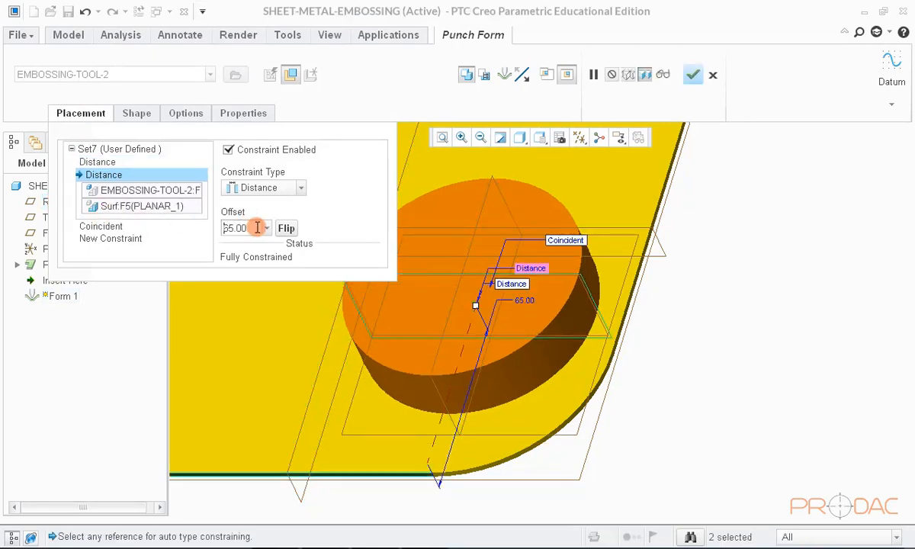
- Preview and accept the redefined punch form, then return the sheet to its standard orientation
click(663, 74)
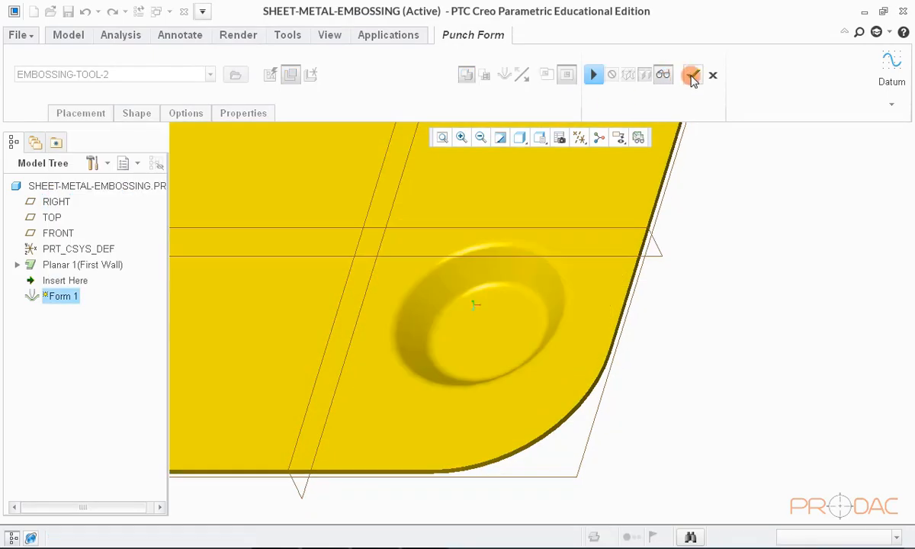
click(692, 74)
click(751, 240)
key(ctrl+d)
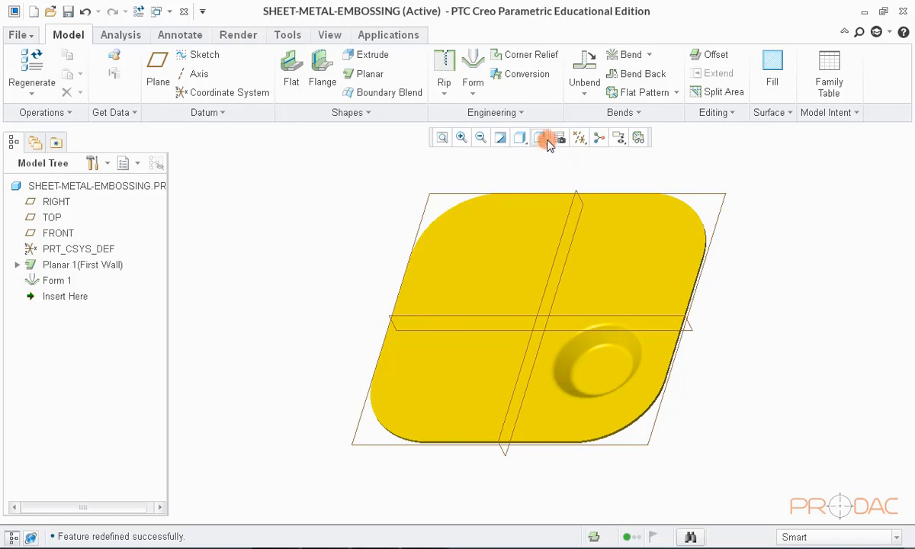
- Start a second Punch Form feature and load embossing-tool-1.prt as its punch model
click(479, 95)
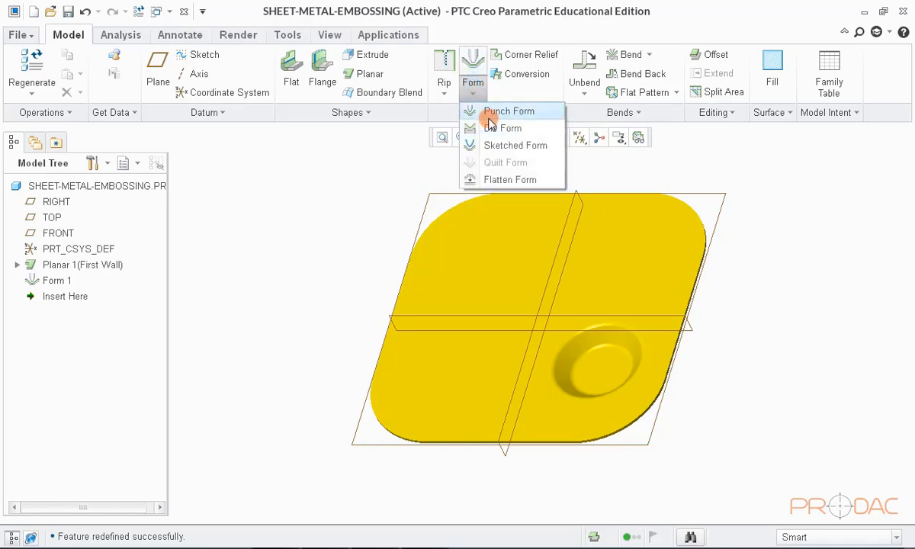
click(491, 112)
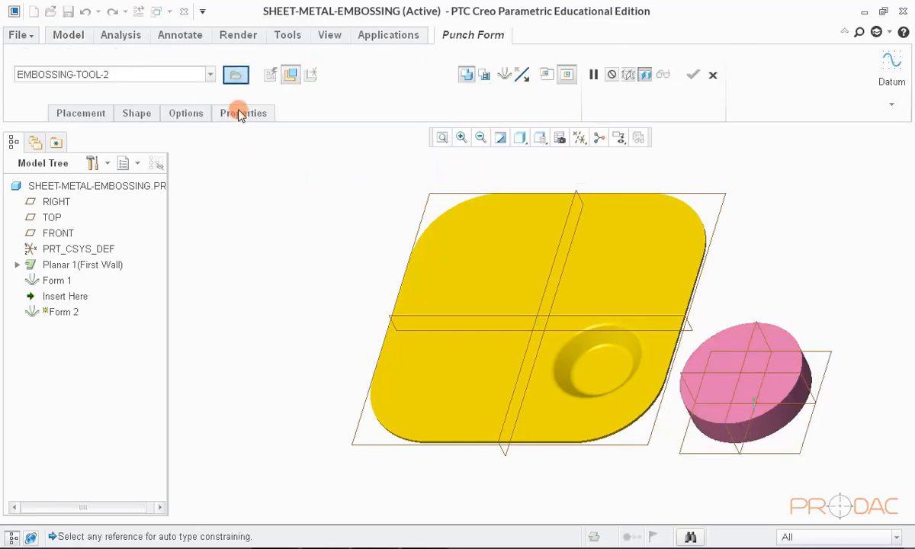
click(236, 74)
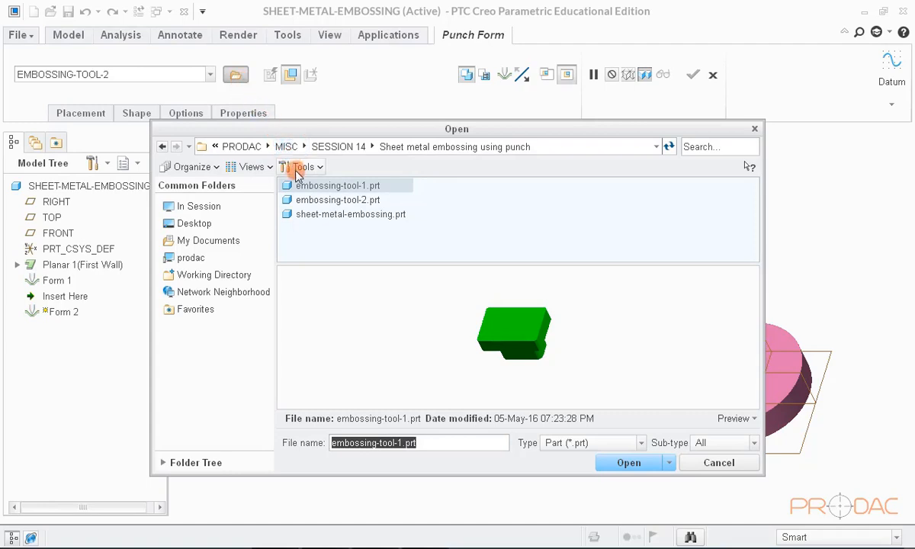
click(313, 202)
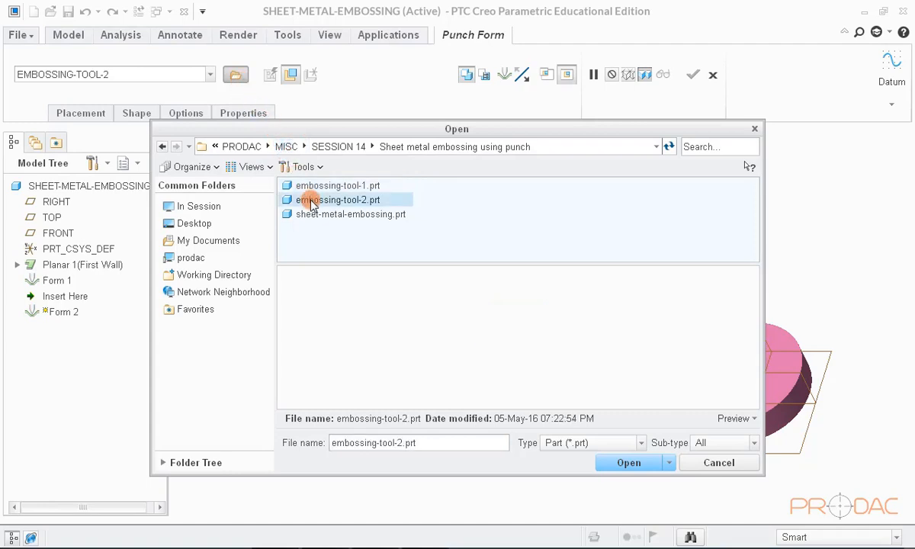
click(317, 188)
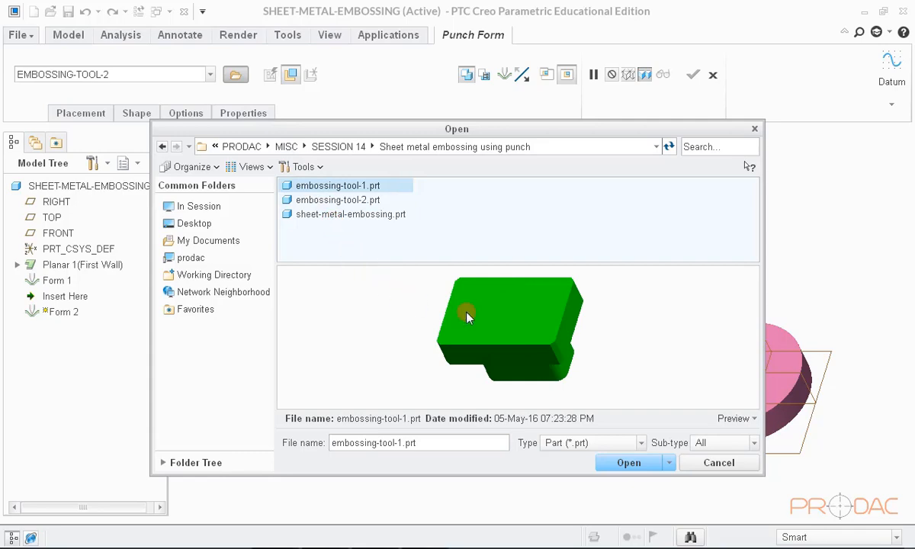
middle_drag(467, 317, 552, 333)
click(627, 463)
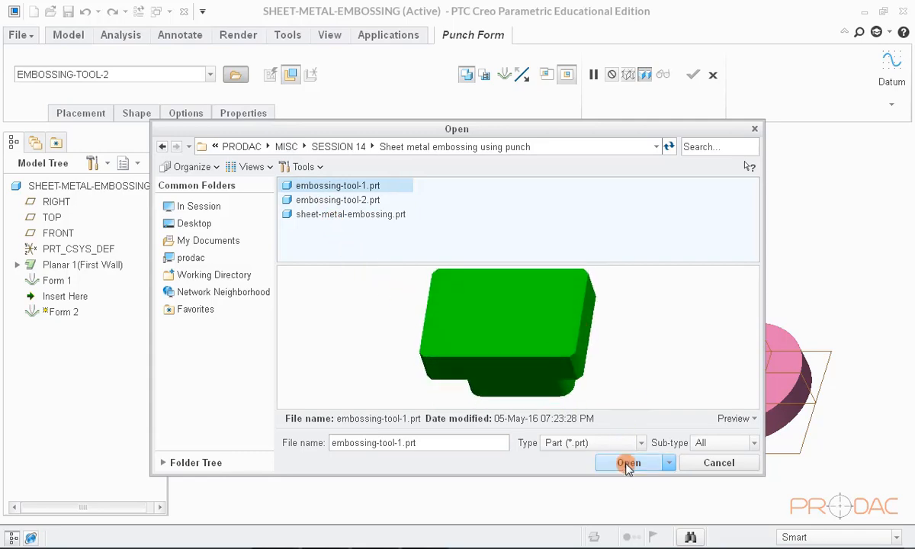
- Constrain the rectangular tool's crosswise datum plane to the sheet's FRONT plane and make the constraint Coincident
scroll(649, 368, down, 3)
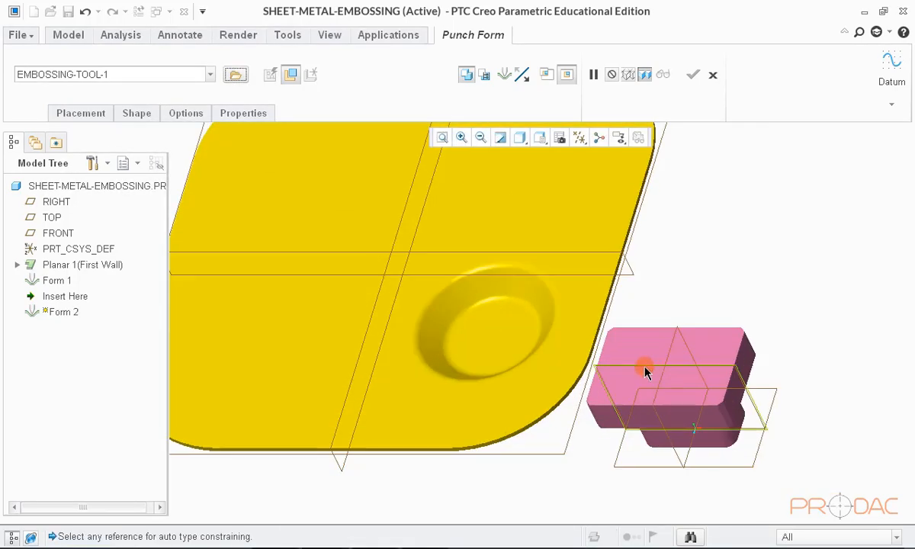
scroll(645, 372, up, 3)
click(493, 288)
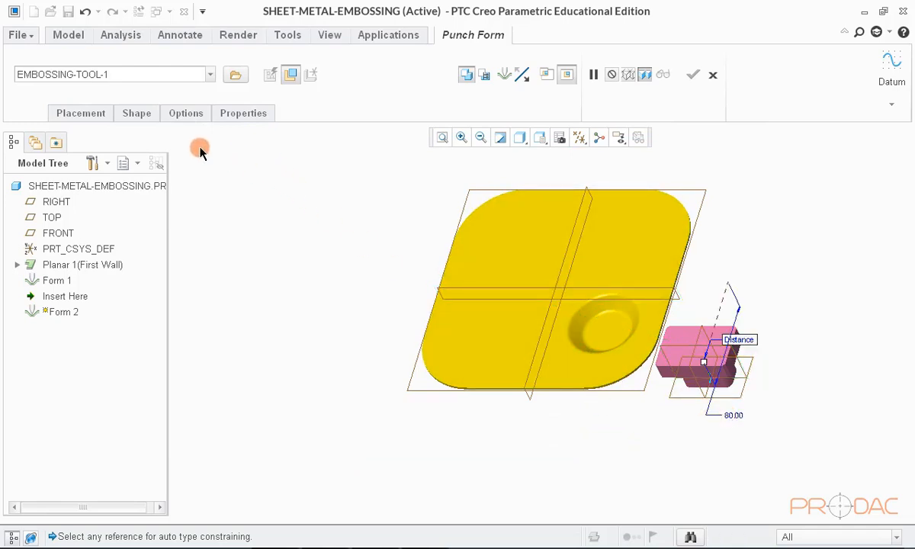
click(86, 114)
click(282, 187)
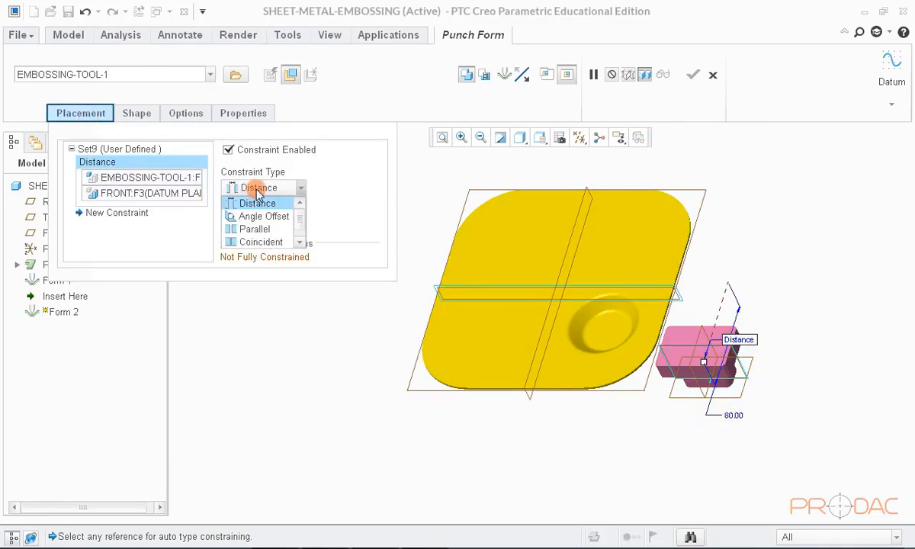
click(266, 241)
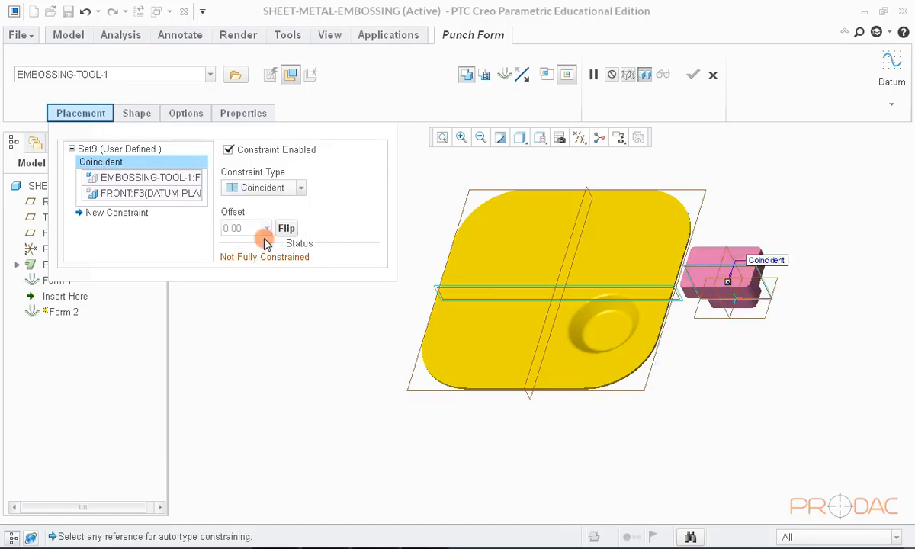
click(90, 126)
- Add a distance constraint between the rectangular tool's other upright datum plane and the sheet's RIGHT plane
scroll(695, 253, up, 5)
click(757, 246)
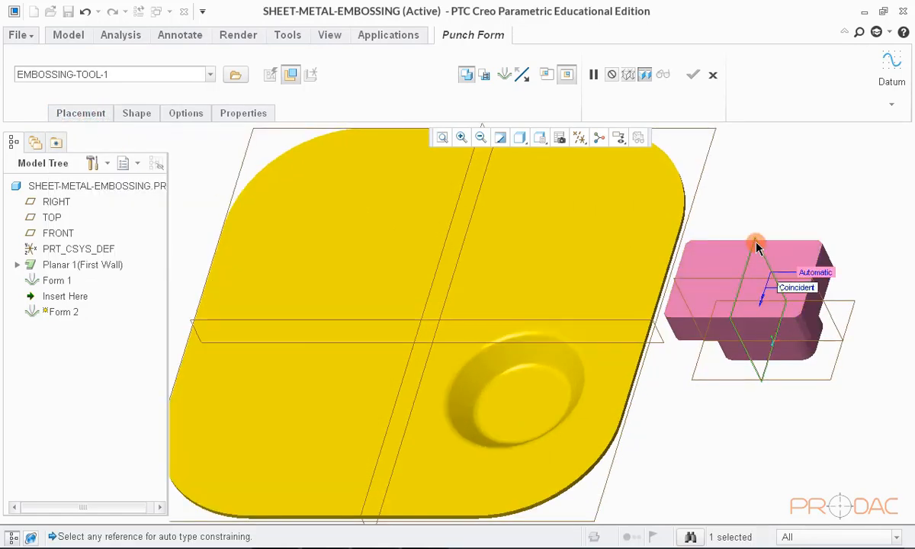
scroll(757, 245, down, 3)
click(564, 216)
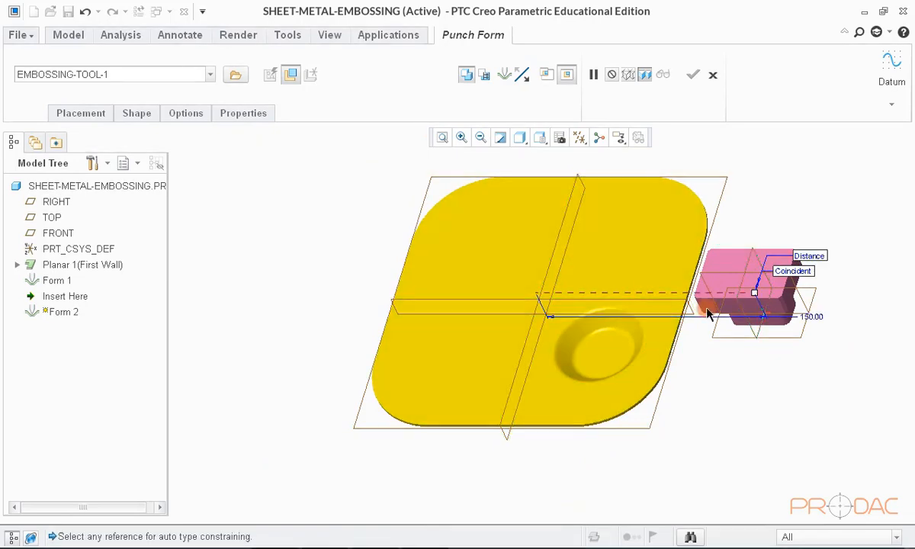
- Move the rectangular tool across the RIGHT plane to the side opposite the round emboss and set its offset to 45
drag(738, 297, 467, 251)
middle_drag(468, 252, 506, 295)
scroll(507, 296, down, 3)
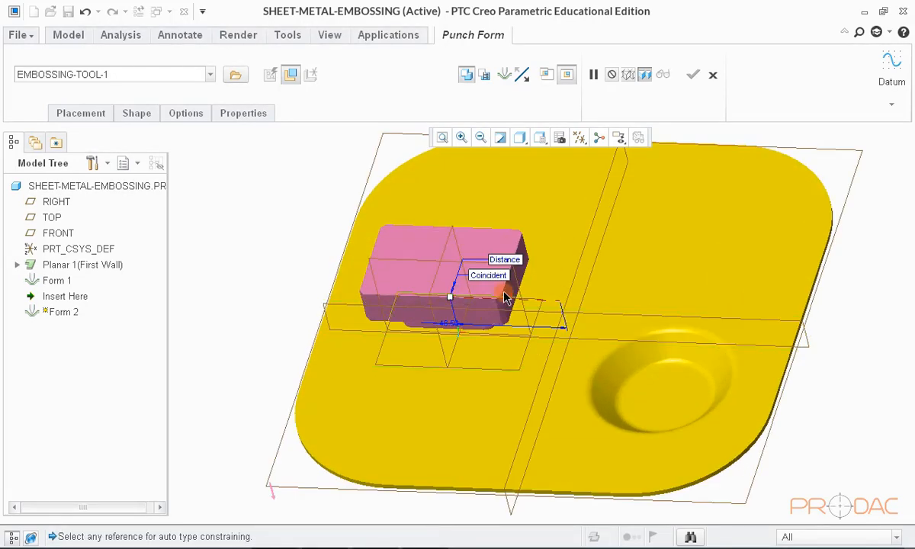
double_click(447, 326)
key(Return)
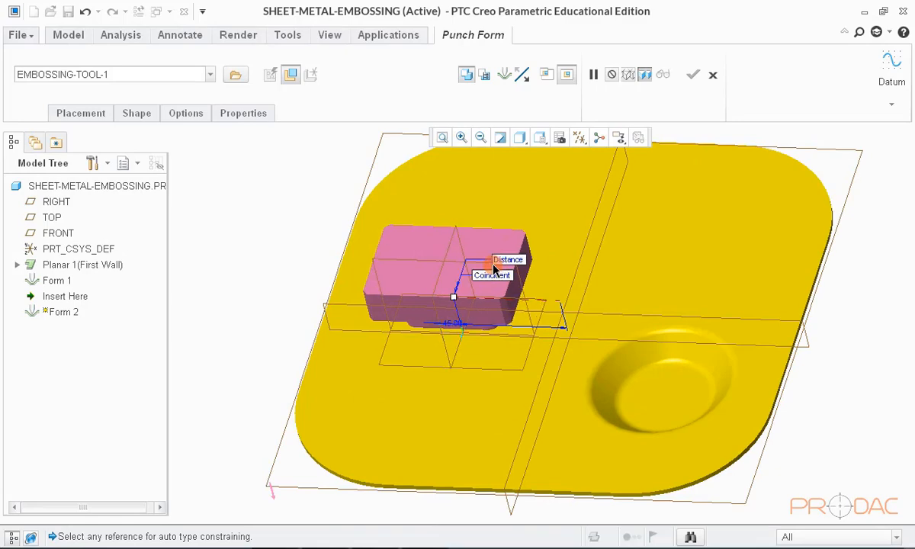
- Add a coincident constraint between the underside of the rectangular tool's wide base and the sheet's top surface
middle_drag(494, 268, 507, 272)
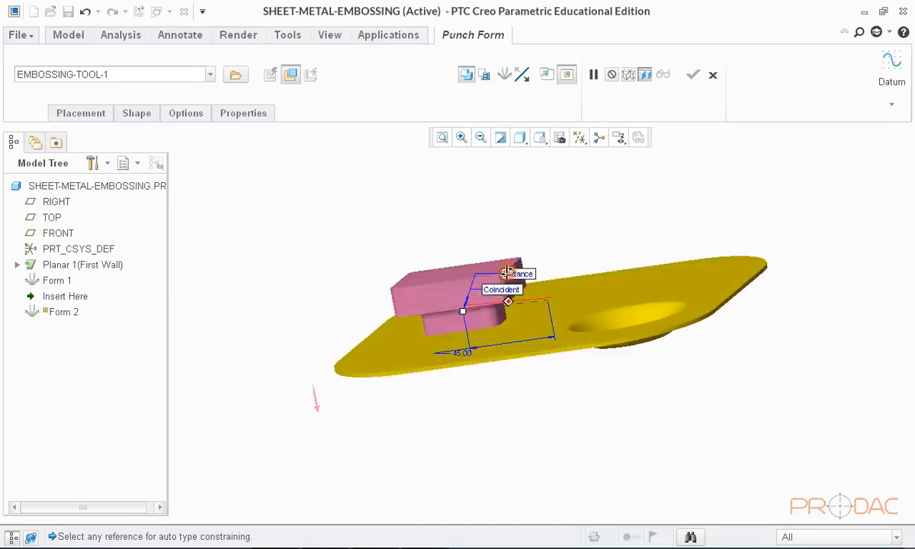
click(99, 115)
click(131, 227)
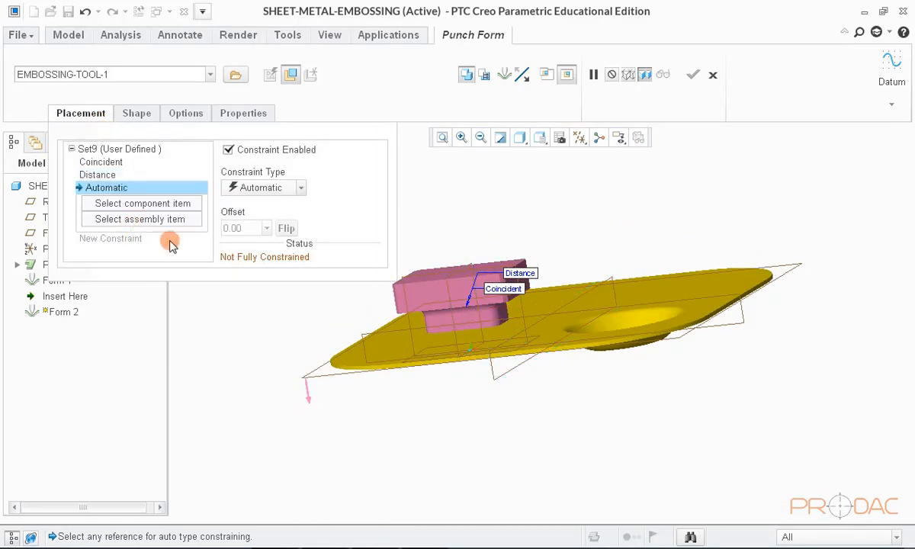
middle_drag(526, 320, 404, 306)
scroll(404, 306, up, 3)
scroll(436, 355, up, 3)
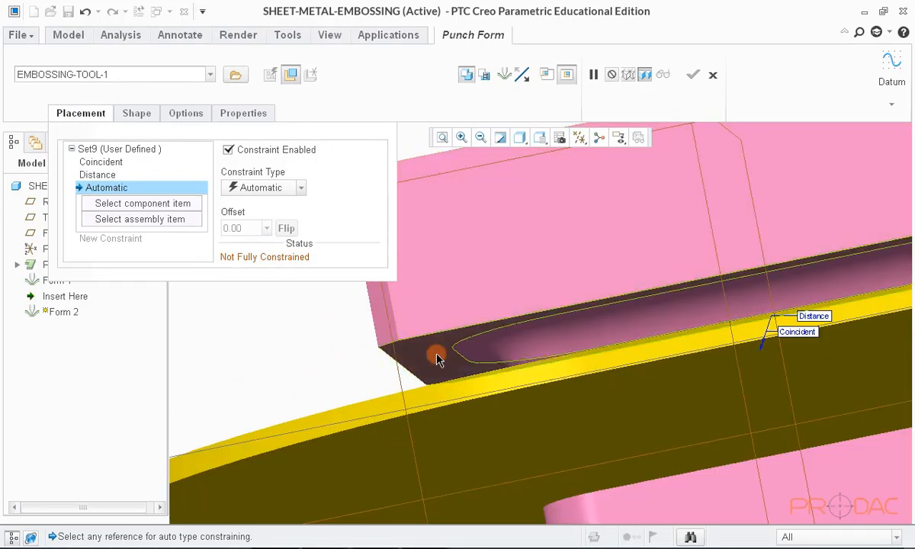
scroll(509, 301, down, 5)
middle_drag(509, 300, 461, 313)
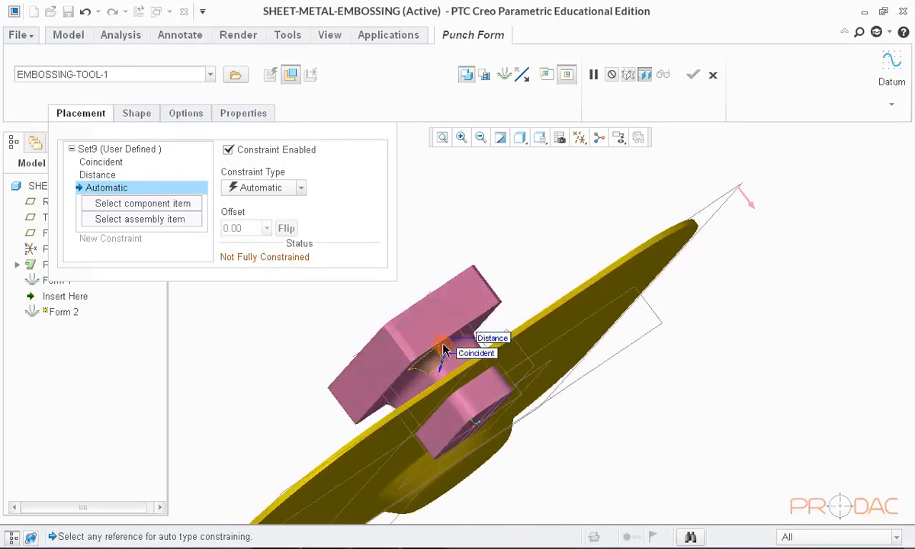
scroll(461, 313, up, 5)
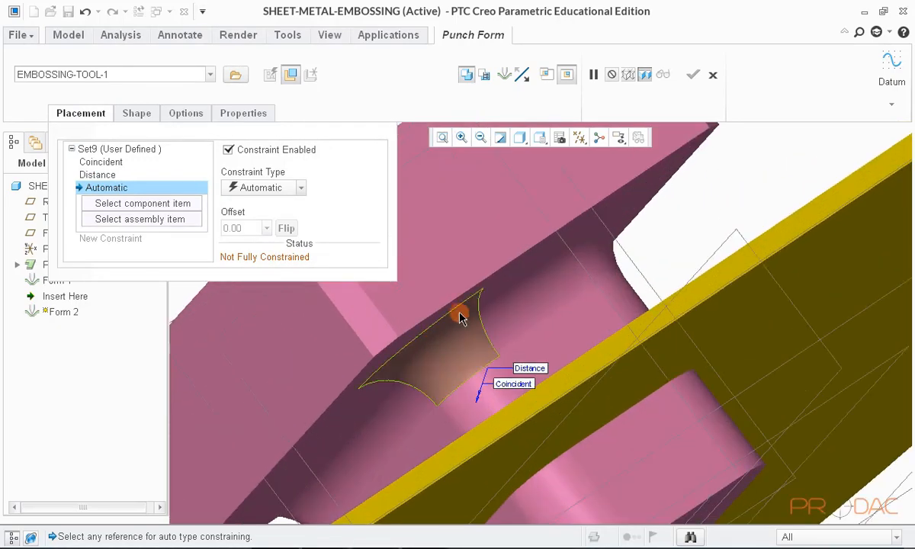
click(654, 181)
scroll(653, 181, down, 5)
middle_drag(527, 255, 636, 282)
click(635, 282)
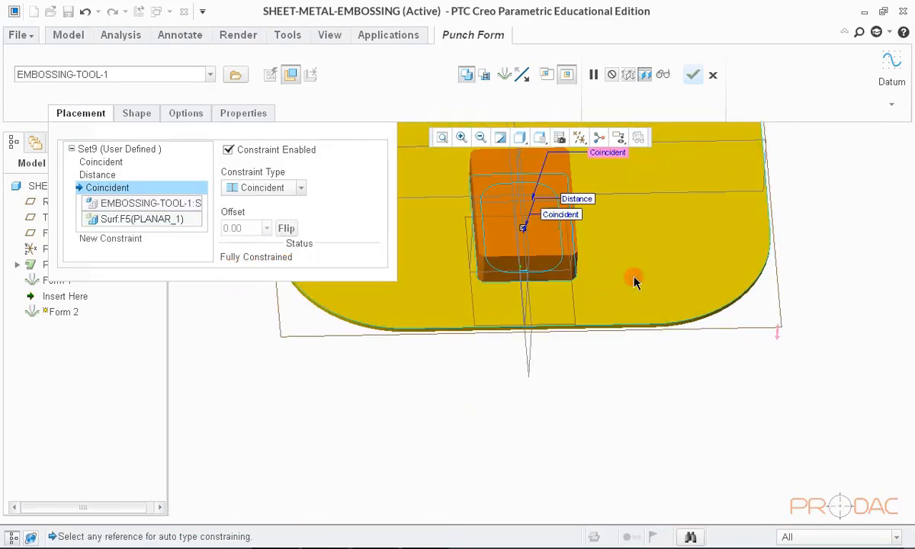
- Preview the rectangular punch form and inspect the embossed pocket from above and below the sheet
key(ctrl+d)
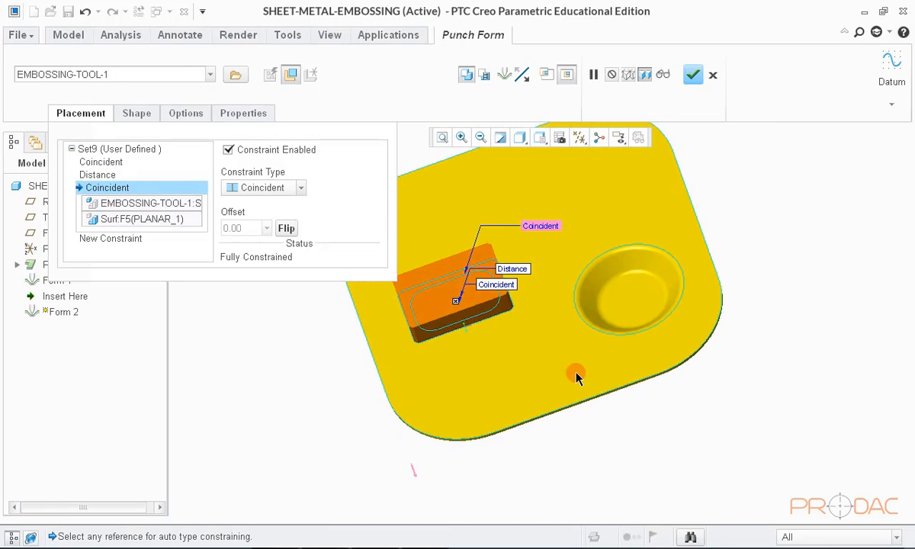
key(ctrl+d)
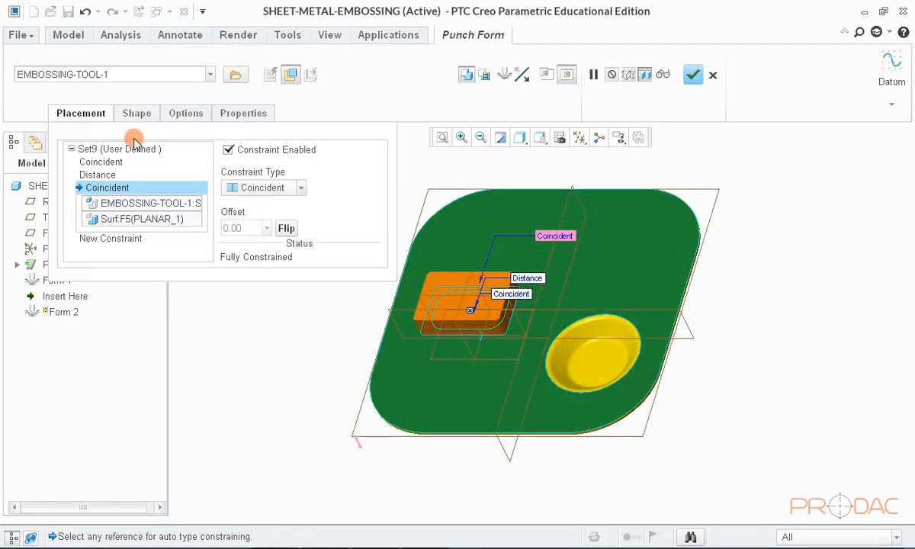
click(79, 113)
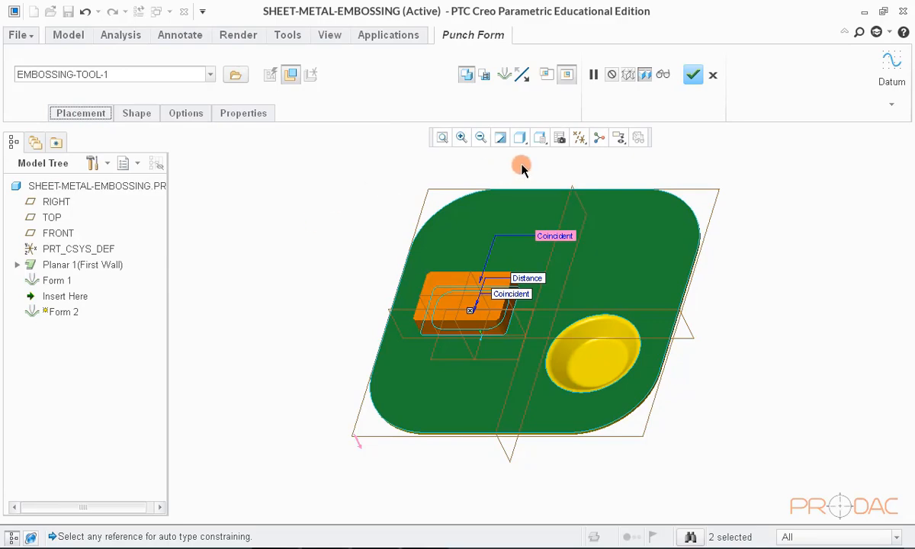
click(663, 74)
middle_drag(480, 341, 474, 239)
scroll(450, 313, down, 5)
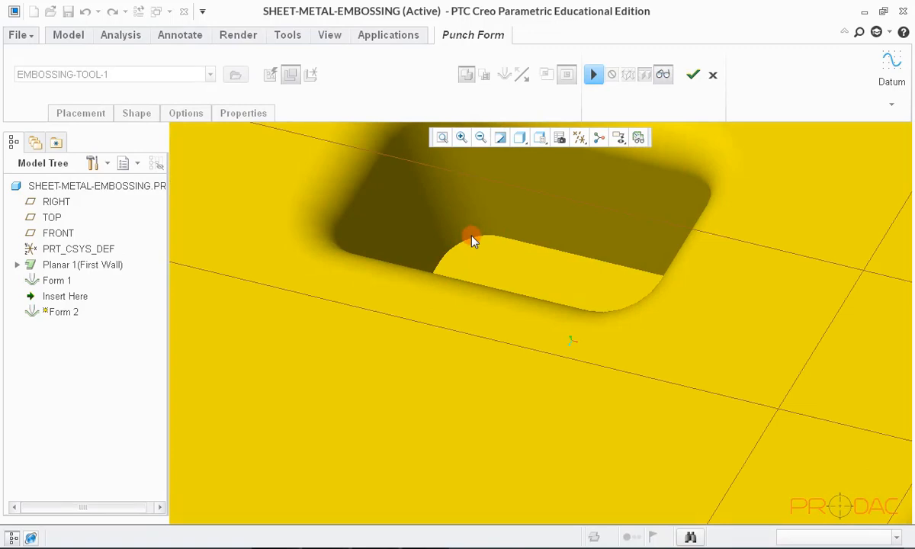
scroll(480, 310, up, 5)
middle_drag(481, 311, 484, 246)
scroll(500, 291, down, 4)
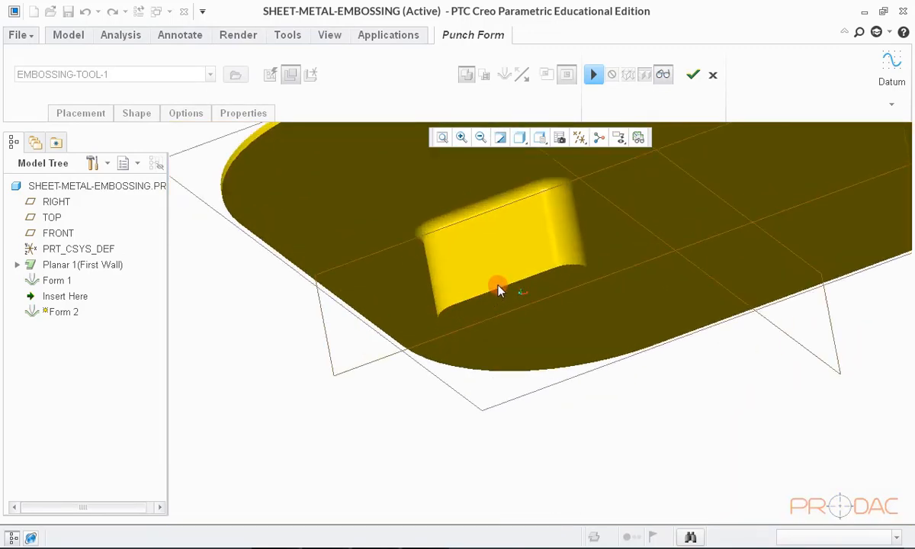
scroll(500, 290, up, 4)
middle_drag(490, 328, 488, 382)
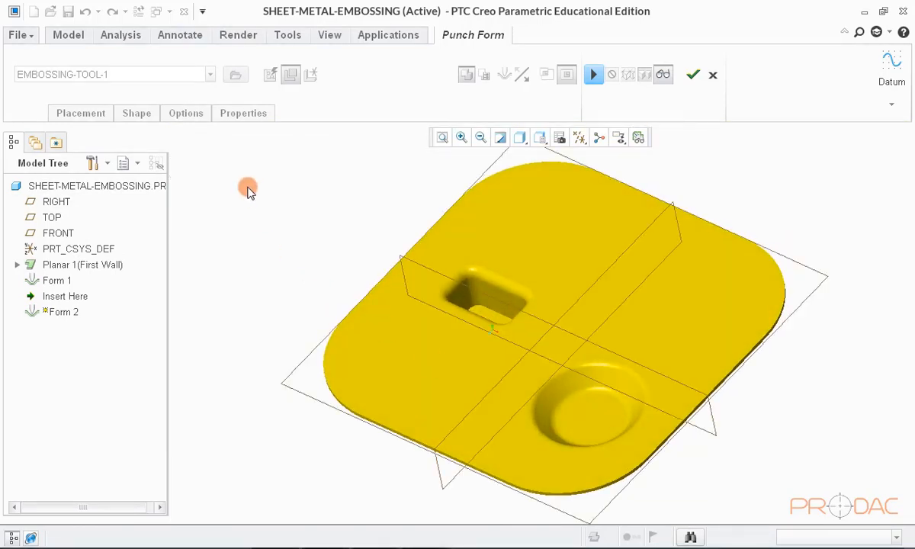
click(662, 75)
click(663, 74)
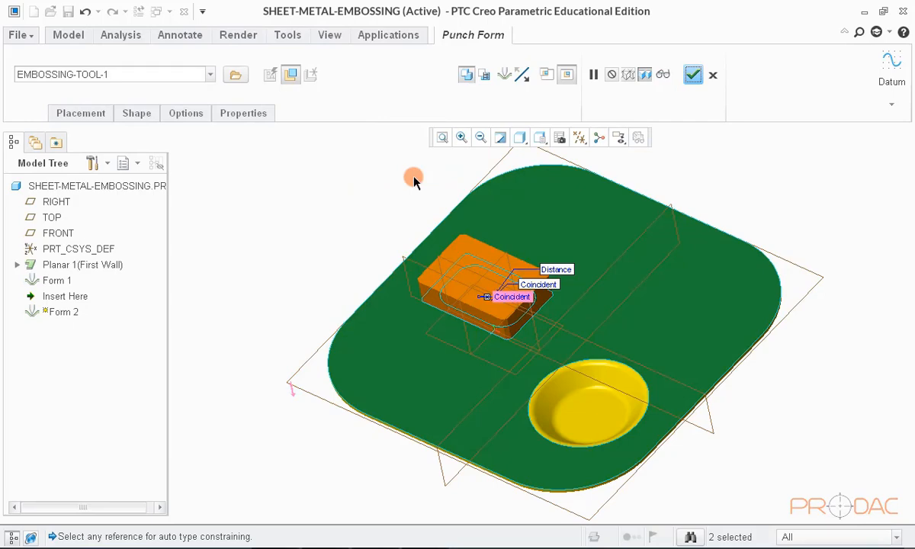
- Exclude the flat end face of the rectangular punch tool from the form operation
click(172, 114)
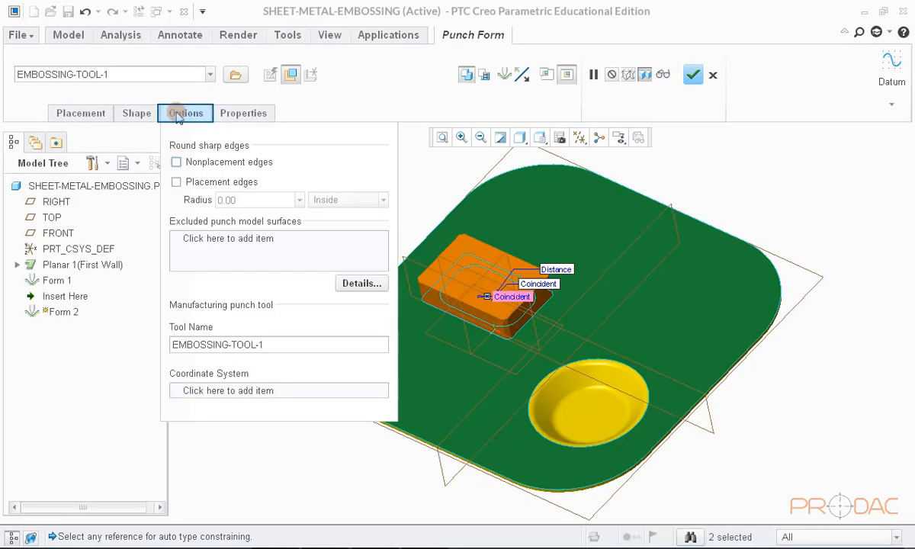
click(261, 239)
middle_drag(405, 272, 566, 243)
scroll(588, 377, up, 5)
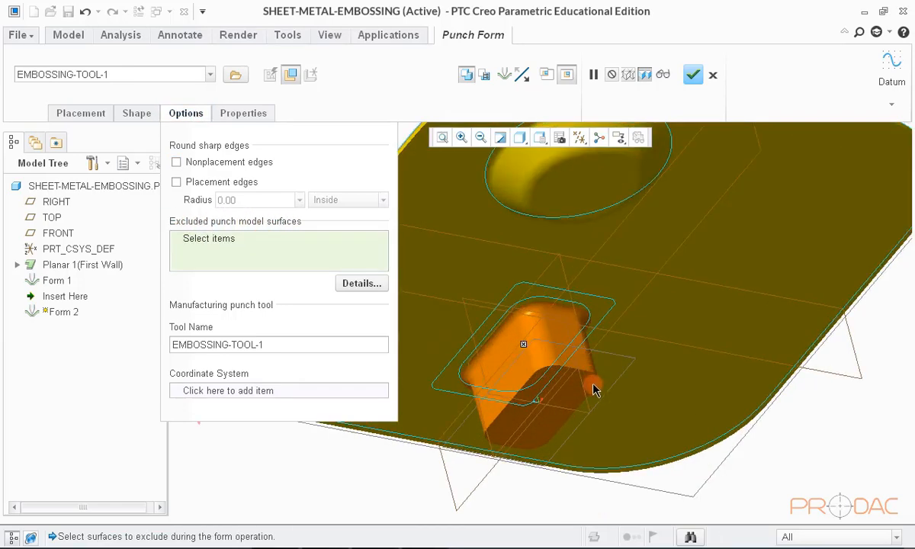
click(555, 395)
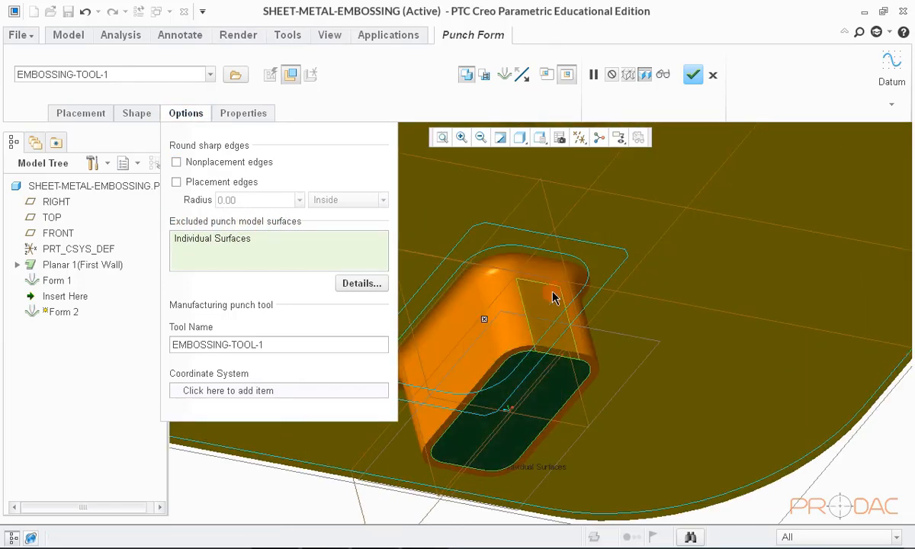
middle_drag(519, 298, 528, 369)
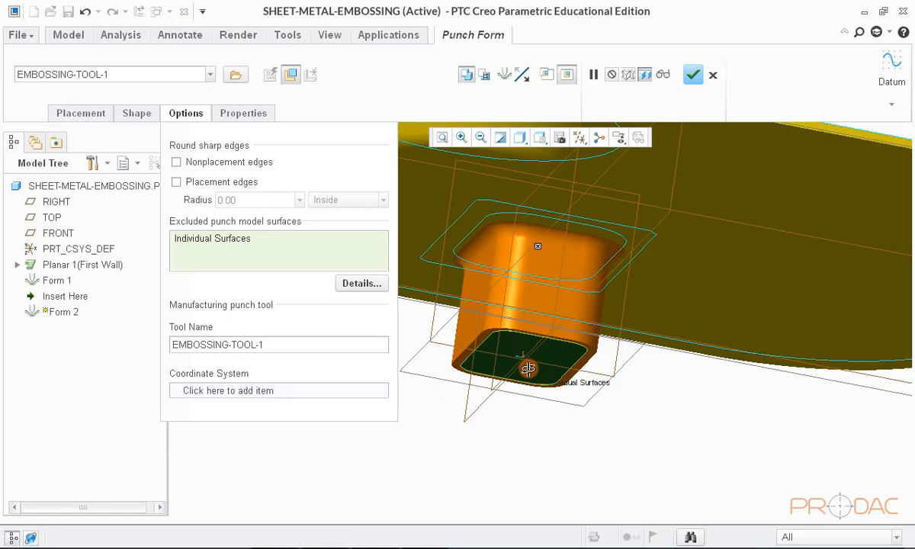
- Preview the open-ended rectangular form, complete the Punch Form feature and deselect it in the standard orientation
click(663, 74)
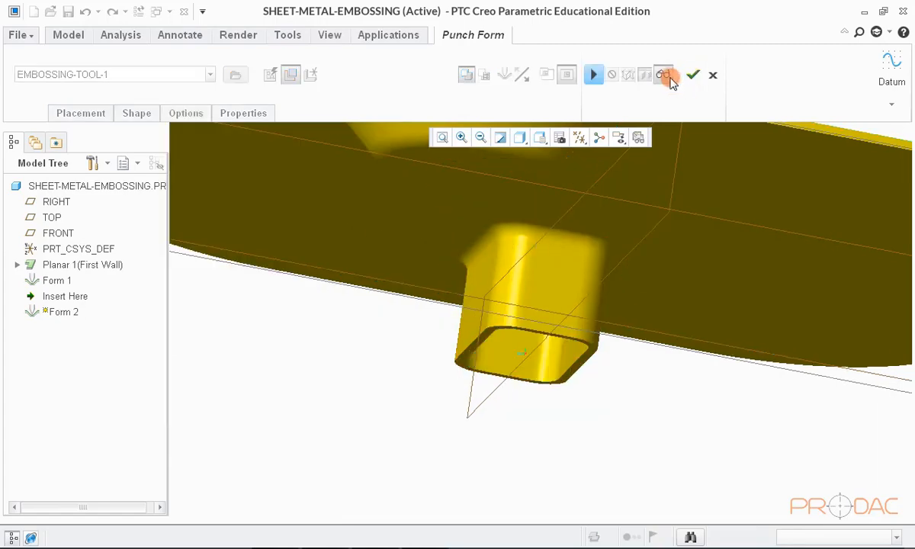
middle_drag(641, 153, 531, 425)
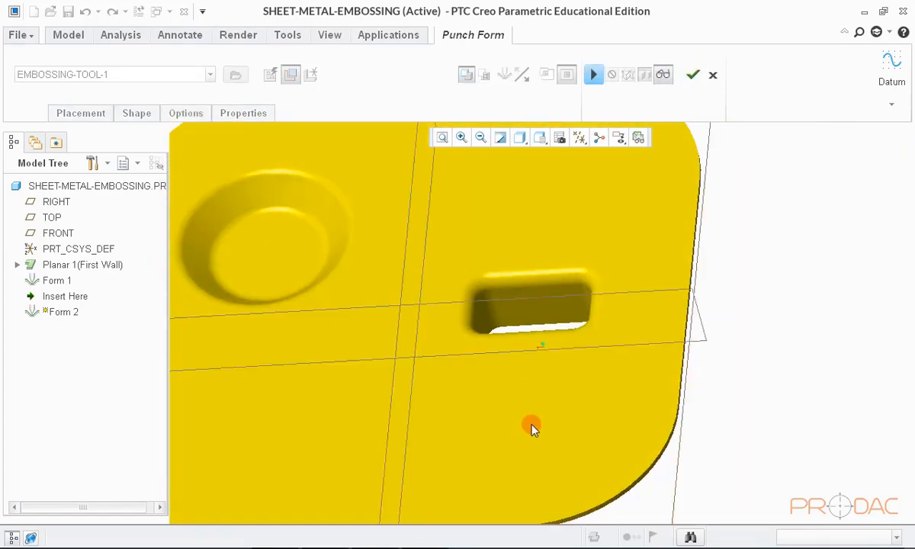
click(691, 76)
key(ctrl+d)
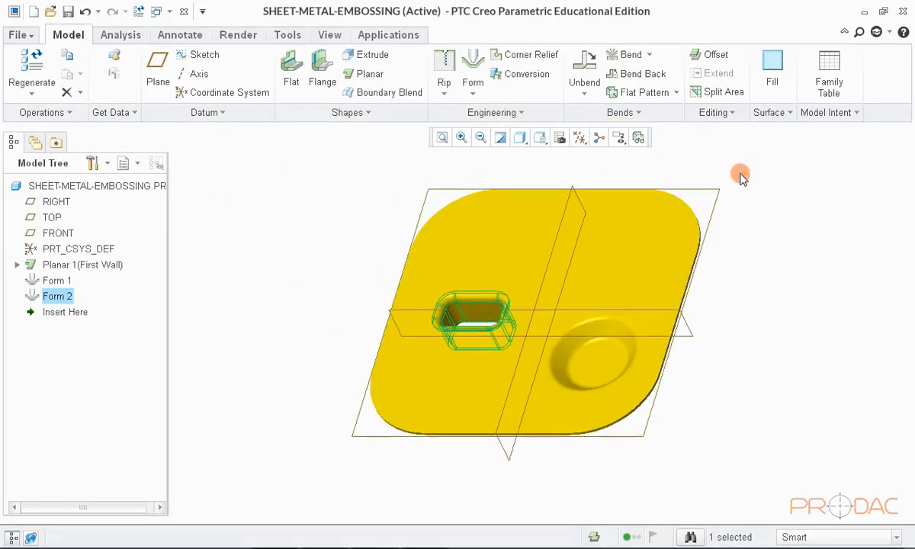
click(742, 172)
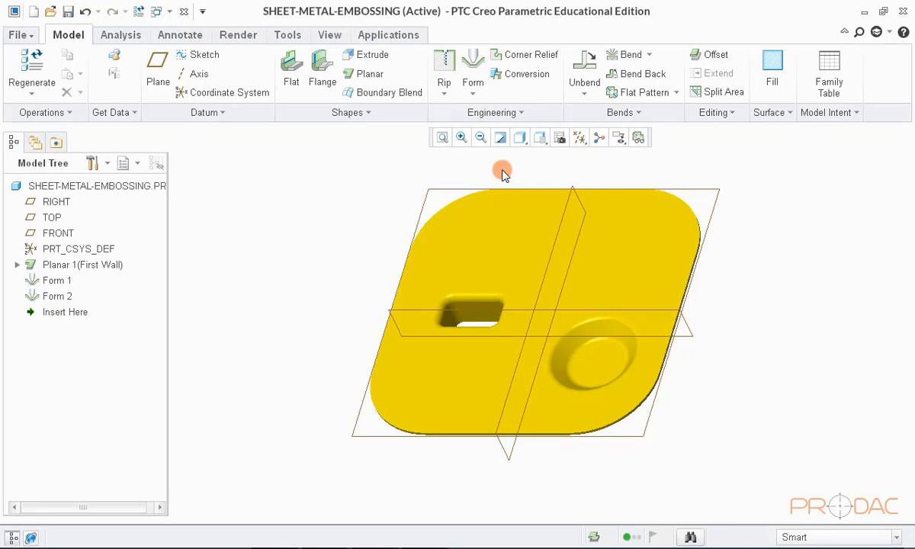
- Start a Sketched Form with its sketch on the sheet's top surface and orient the sketch plane to 2D
click(467, 96)
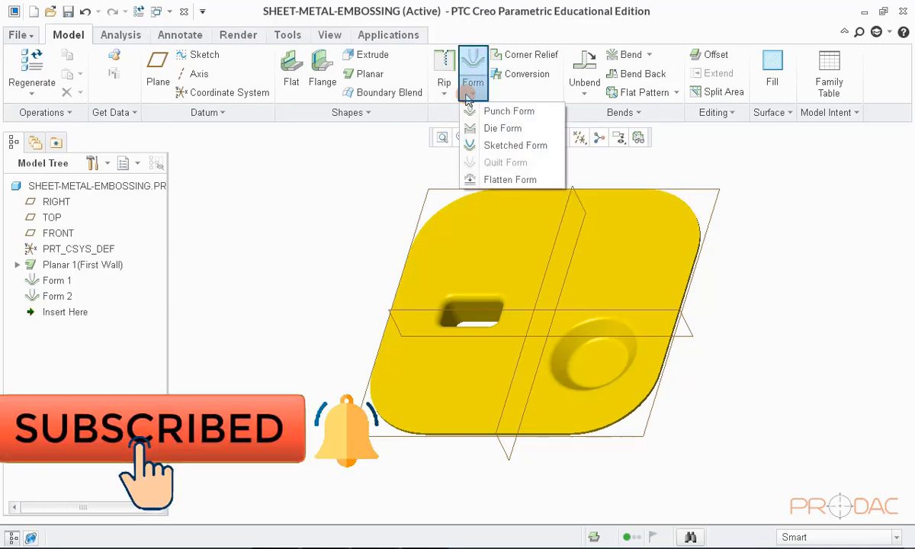
click(508, 151)
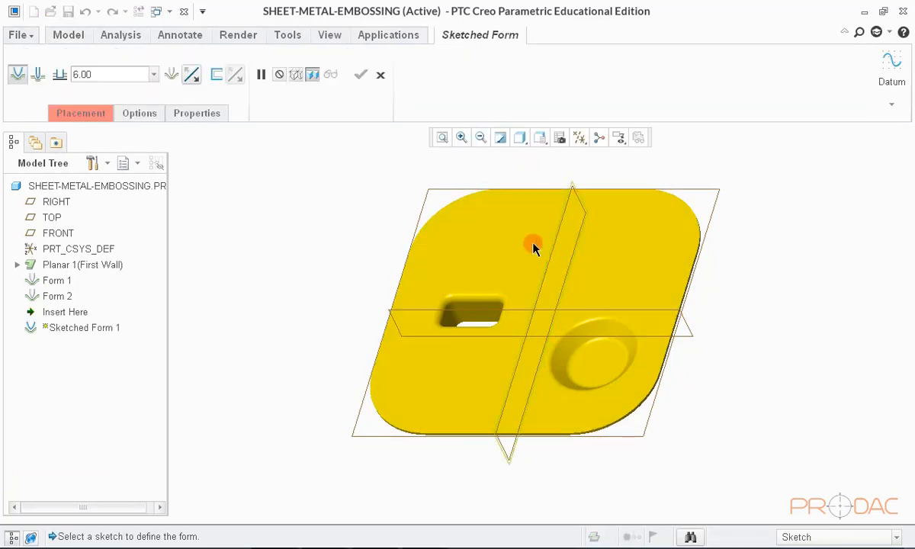
click(530, 239)
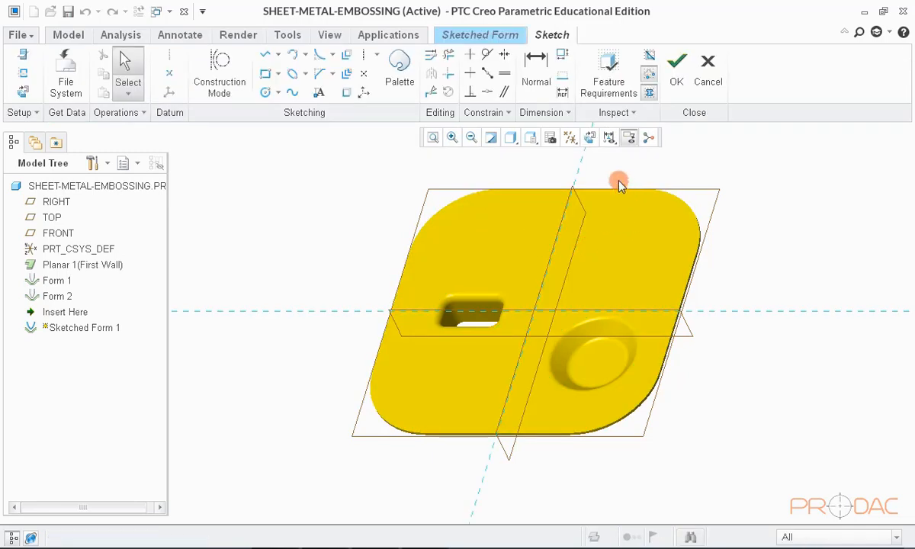
click(590, 137)
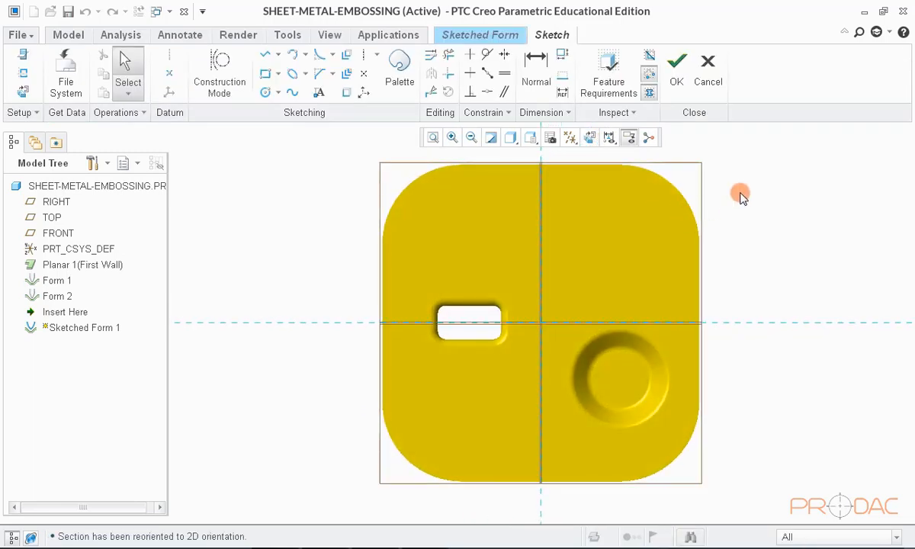
- Sketch a circle about 16 in diameter, about 22 from the vertical reference and about 65 above the horizontal one, on the rectangular emboss's side
scroll(534, 214, down, 3)
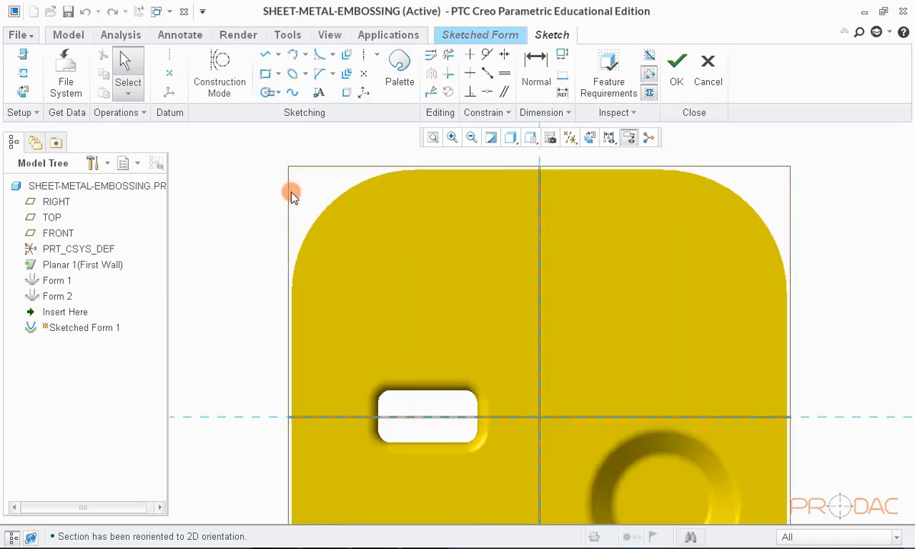
click(265, 91)
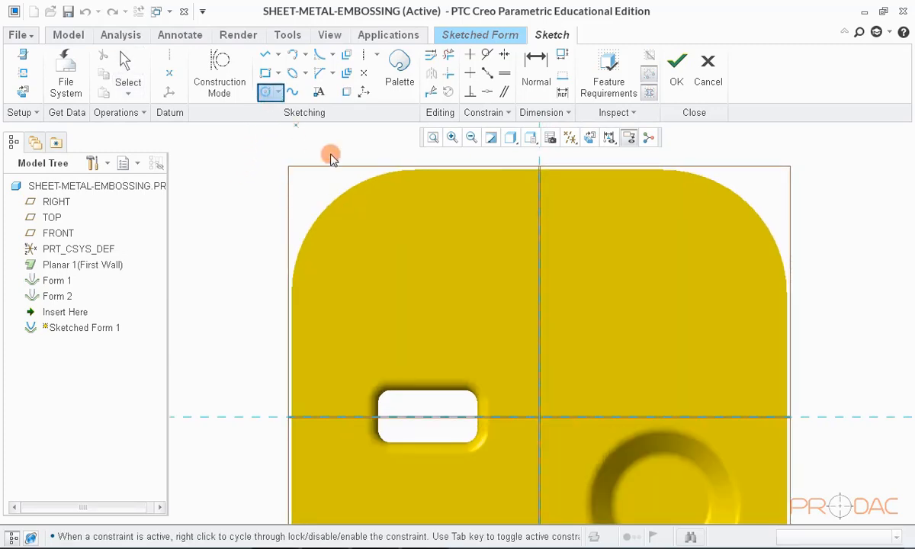
click(485, 236)
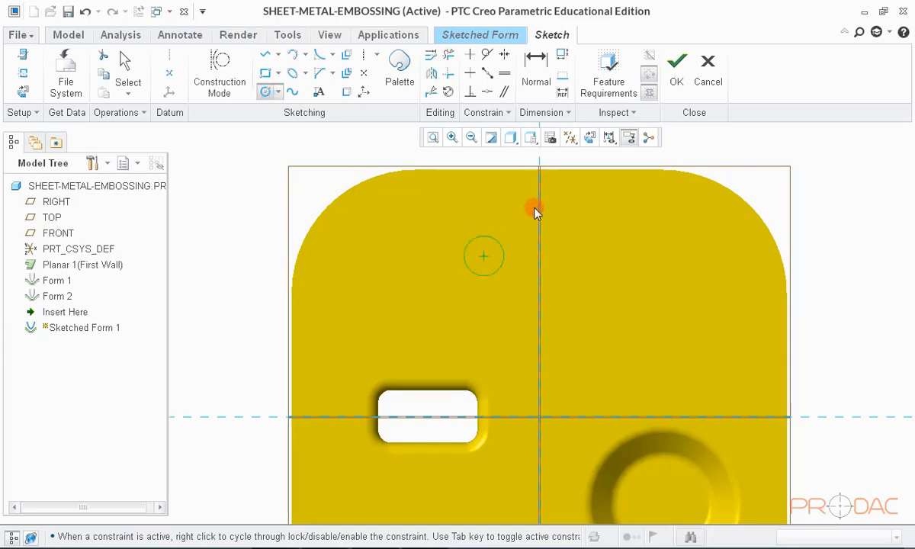
middle_click(511, 212)
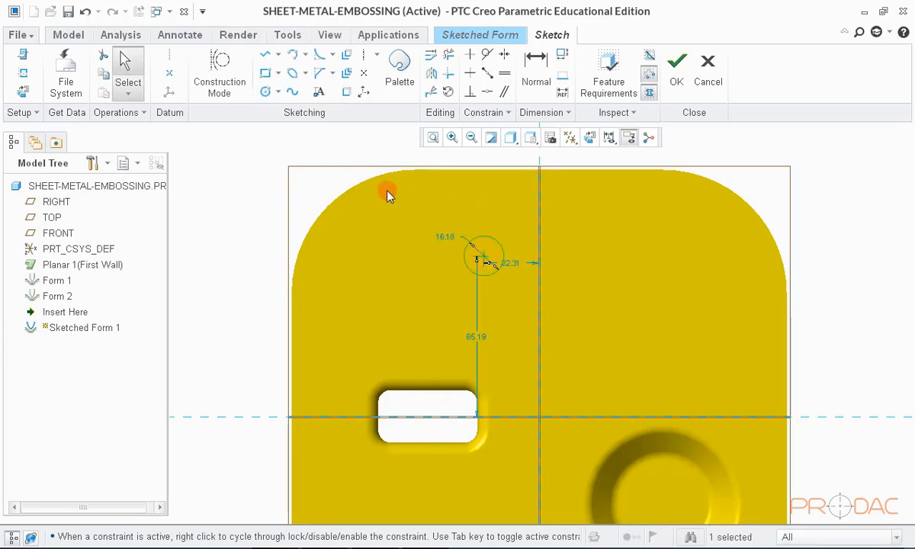
click(317, 179)
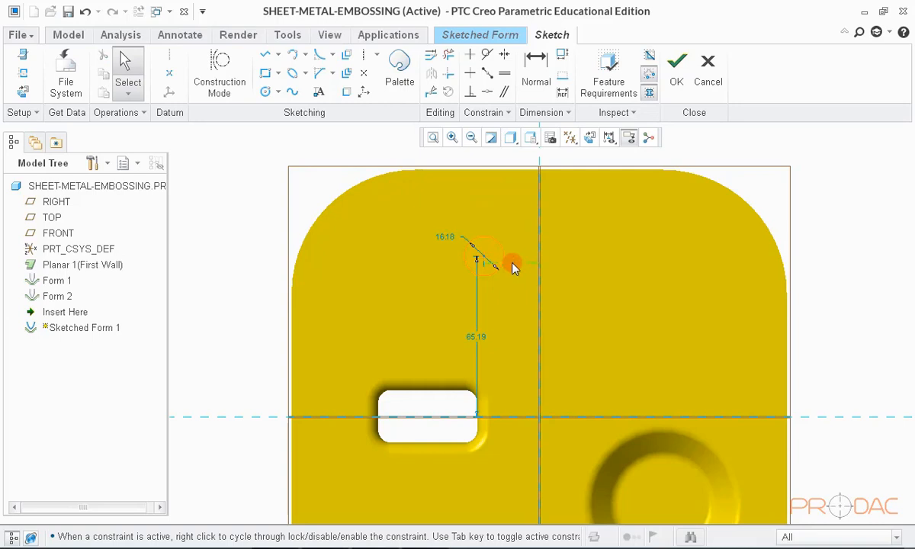
- Set the circle centre's distance to the vertical reference to 25 and to the horizontal reference to 65
double_click(512, 266)
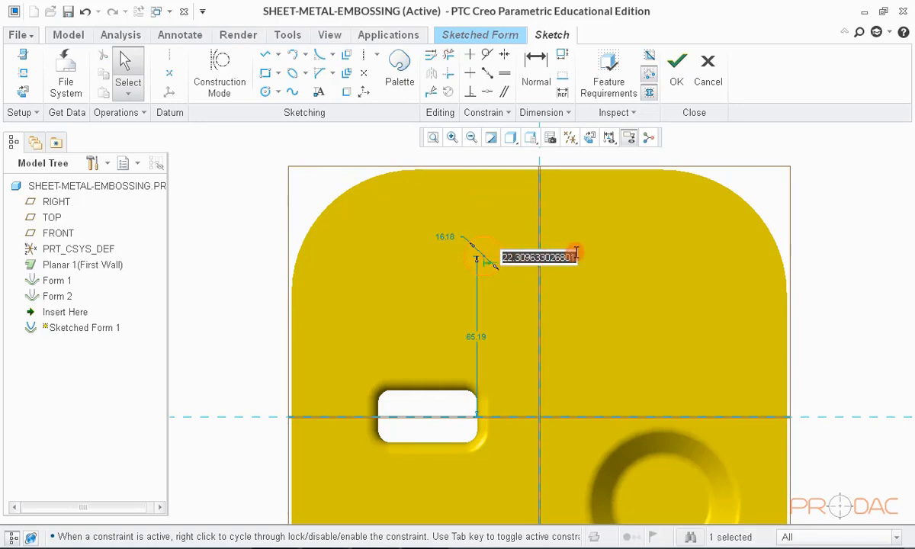
text(25)
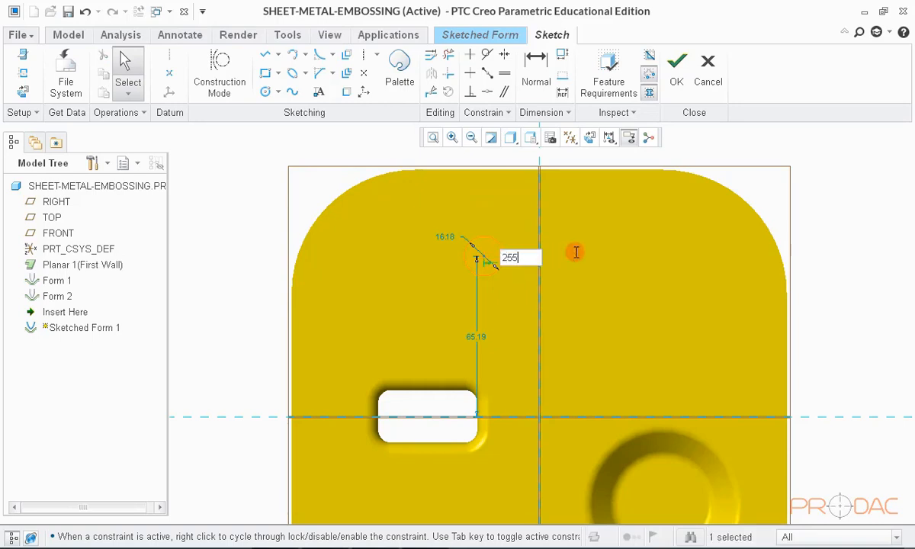
key(Return)
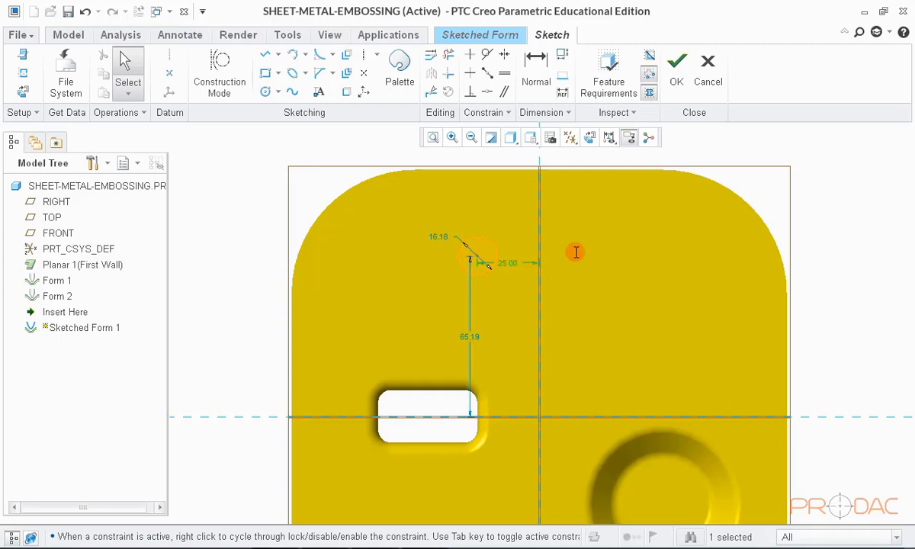
double_click(474, 336)
text(6)
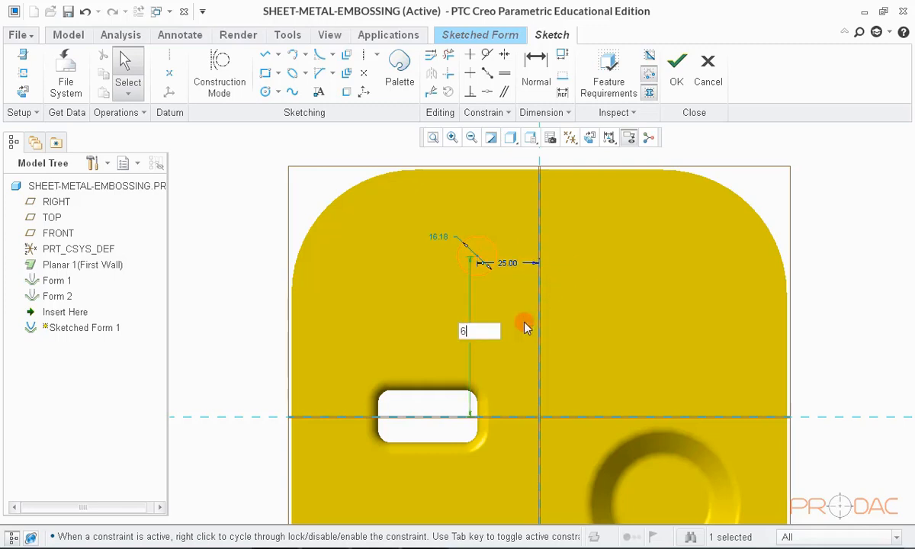
text(5)
key(Return)
- Set the circle's diameter to 20
double_click(440, 240)
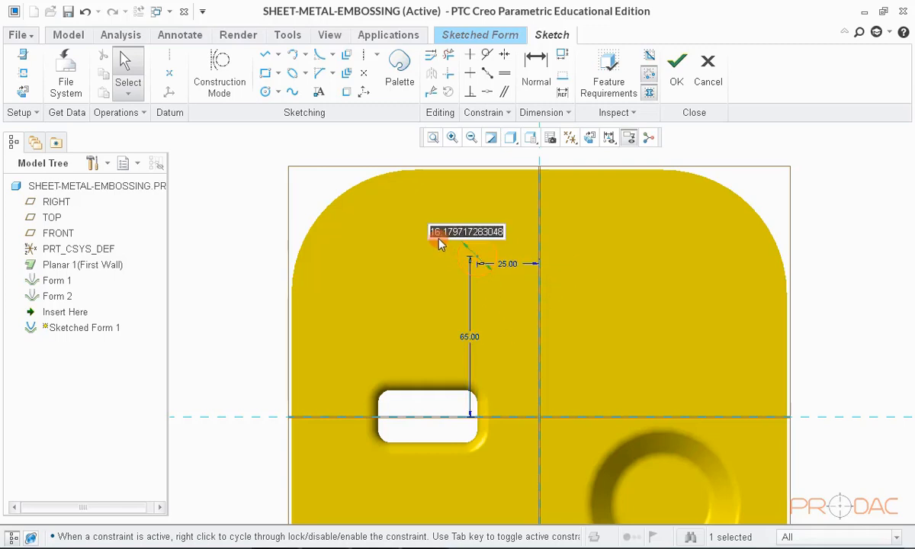
text(10)
key(Return)
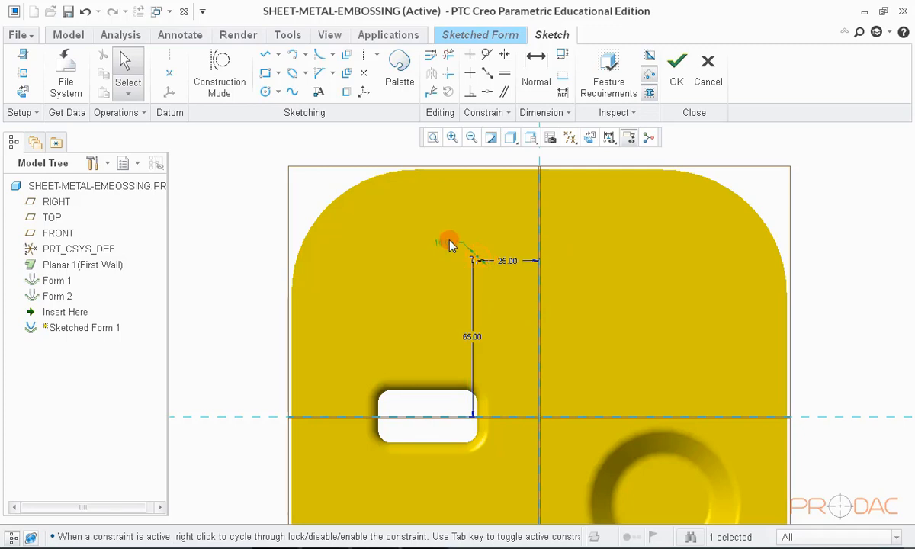
double_click(448, 241)
key(Return)
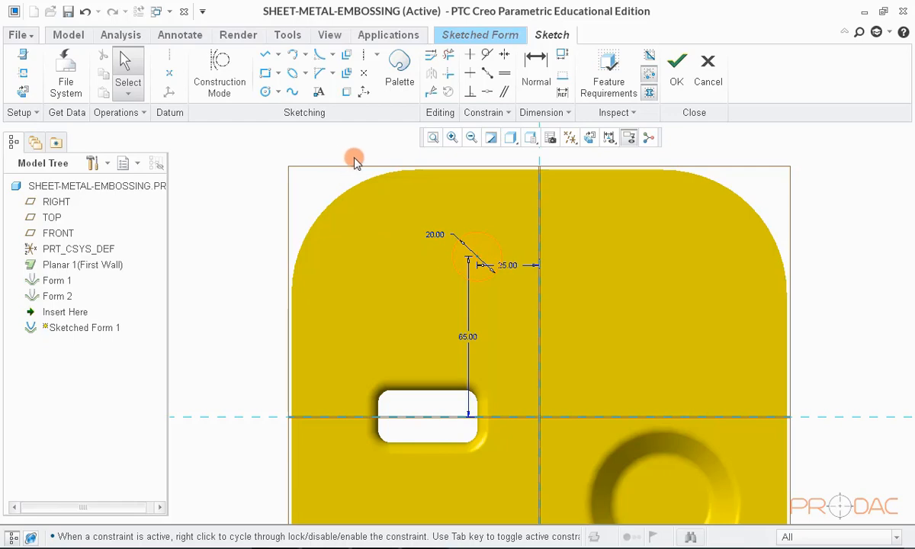
- Finish the circle sketch and inspect the round form it previews in the sheet
click(677, 85)
mouse_move(566, 262)
middle_down()
mouse_move(569, 224)
mouse_move(523, 261)
mouse_move(457, 275)
mouse_move(464, 257)
mouse_move(428, 342)
mouse_move(424, 331)
mouse_move(466, 321)
mouse_move(462, 338)
middle_up()
scroll(481, 431, up, 3)
scroll(472, 231, down, 5)
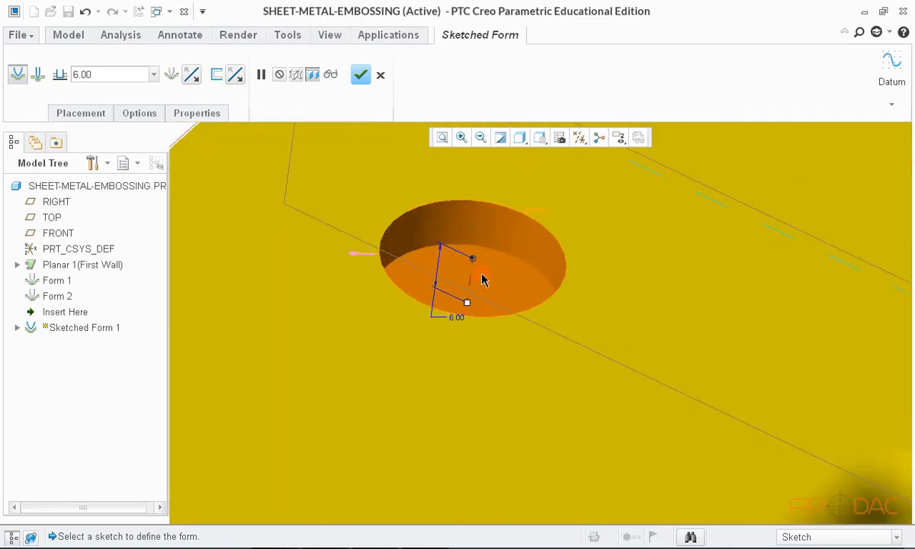
middle_drag(414, 319, 463, 268)
scroll(381, 289, up, 2)
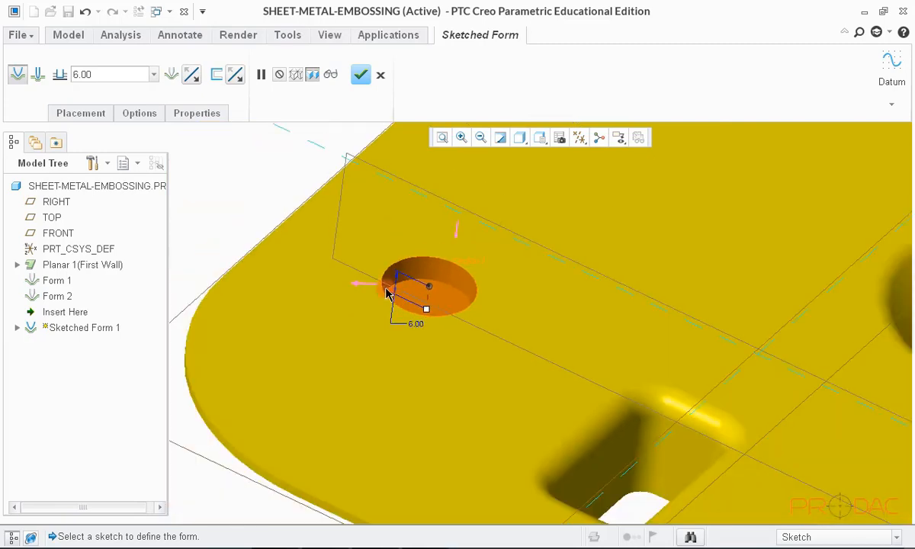
- Exclude the end face of the circular form from the Sketched Form so that the form is open
click(145, 116)
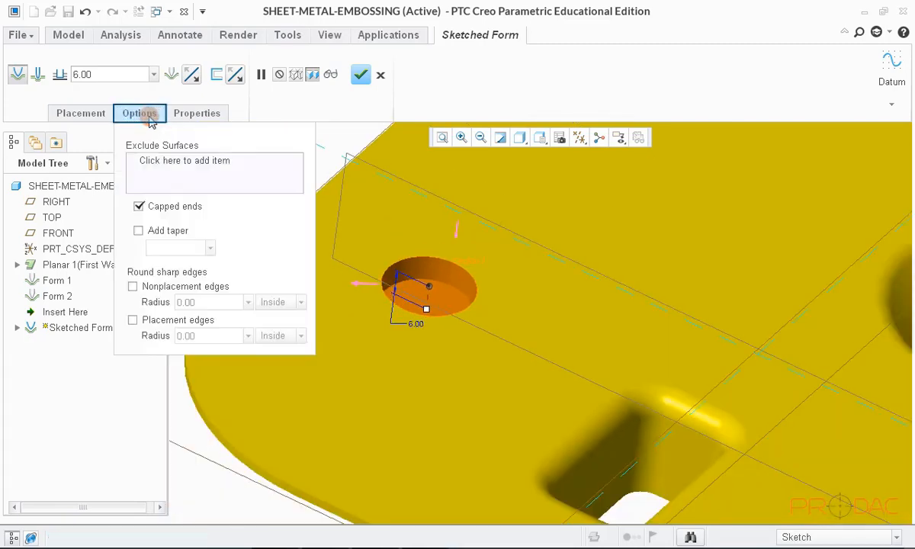
click(171, 166)
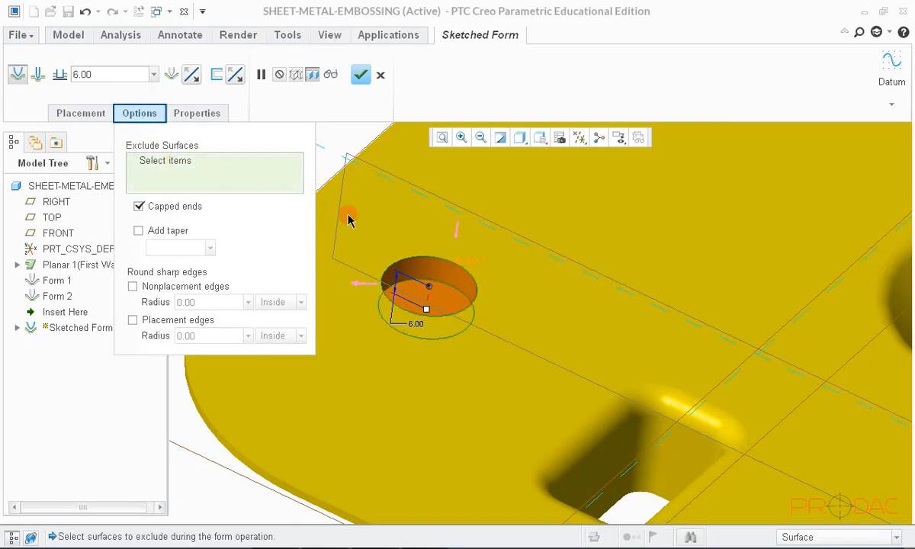
middle_drag(460, 266, 480, 244)
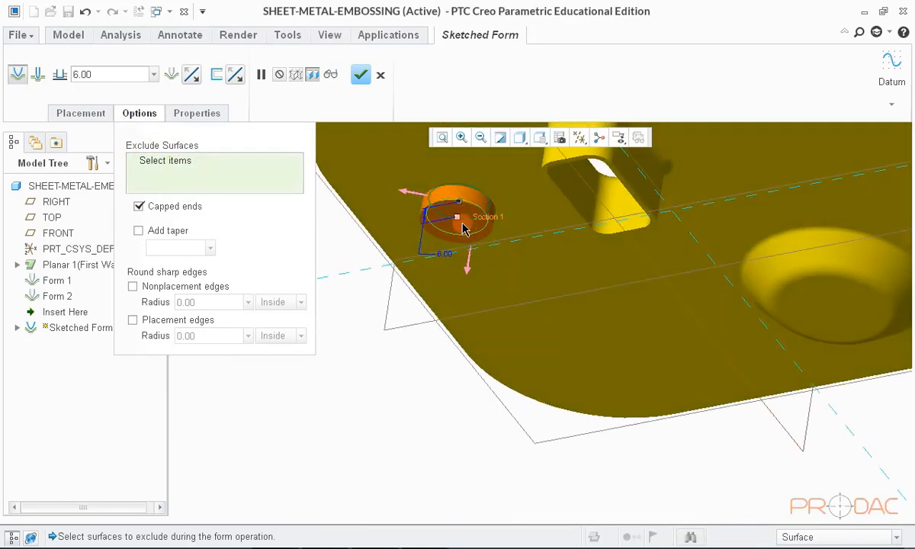
click(458, 199)
scroll(458, 200, up, 3)
middle_drag(457, 200, 495, 343)
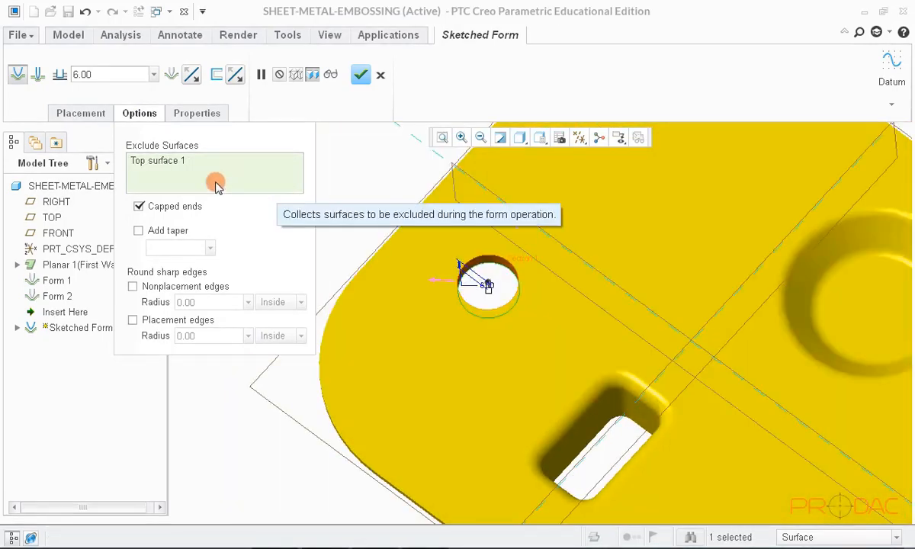
- Round the form's nonplacement and placement edges, set the nonplacement radius to Outside, and inspect the rounded rim
click(132, 287)
click(133, 320)
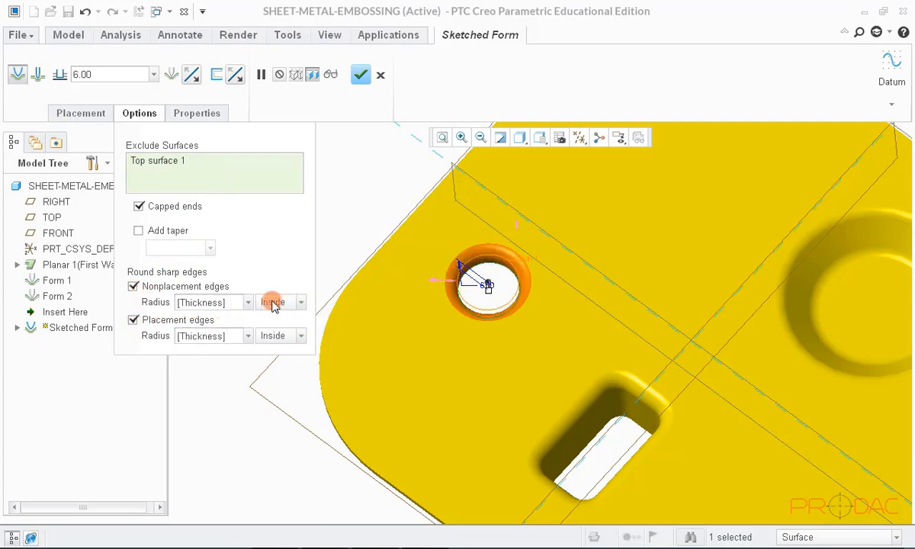
click(283, 302)
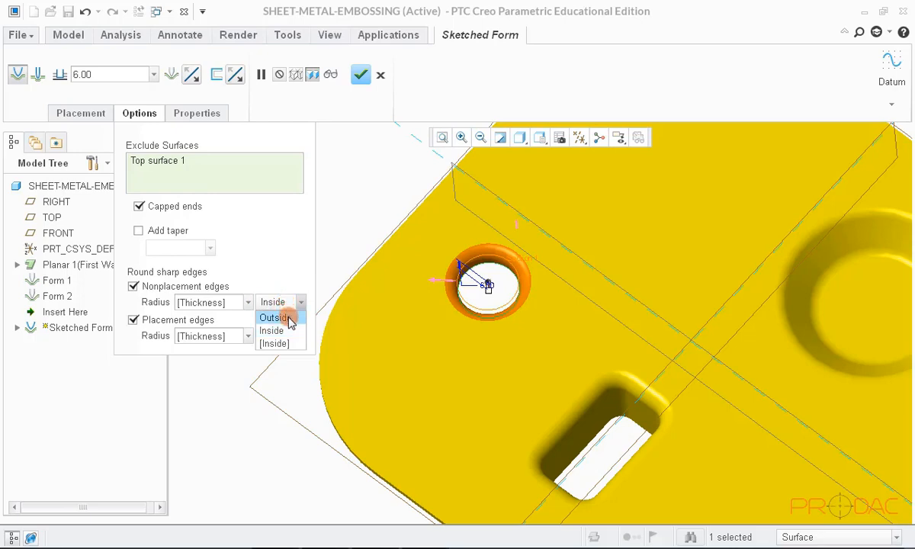
click(289, 319)
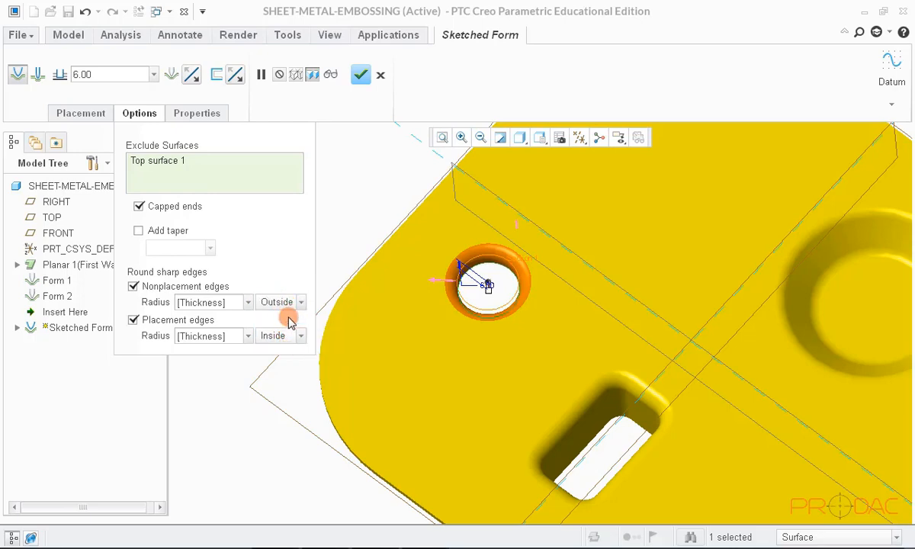
scroll(431, 273, up, 3)
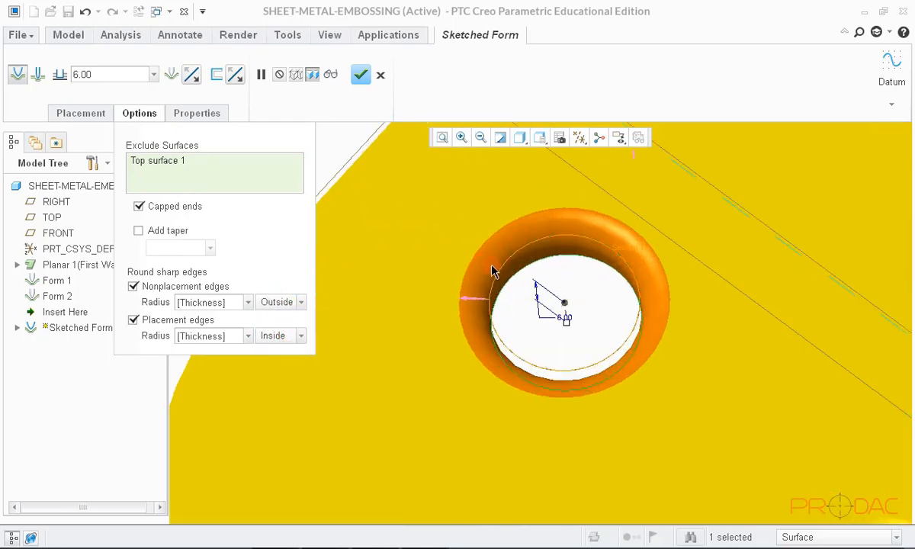
scroll(505, 276, down, 3)
middle_drag(526, 290, 538, 288)
scroll(536, 288, up, 4)
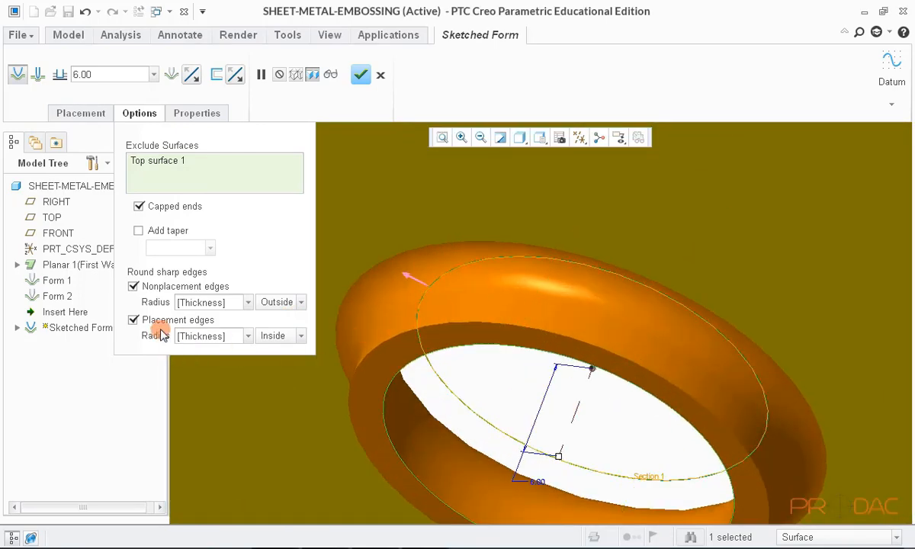
- Try placement edge radii of 0.5 * Thickness and 0.60 on the circular form
click(247, 335)
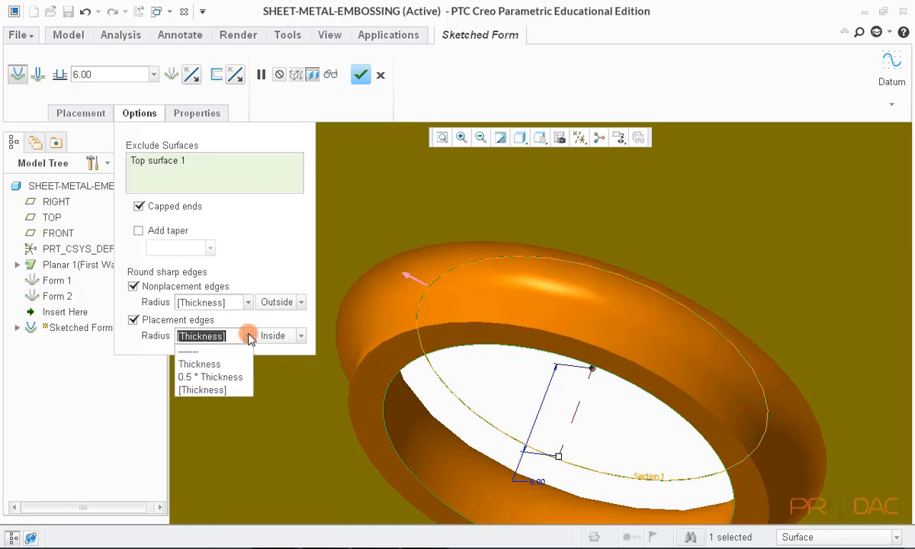
click(228, 377)
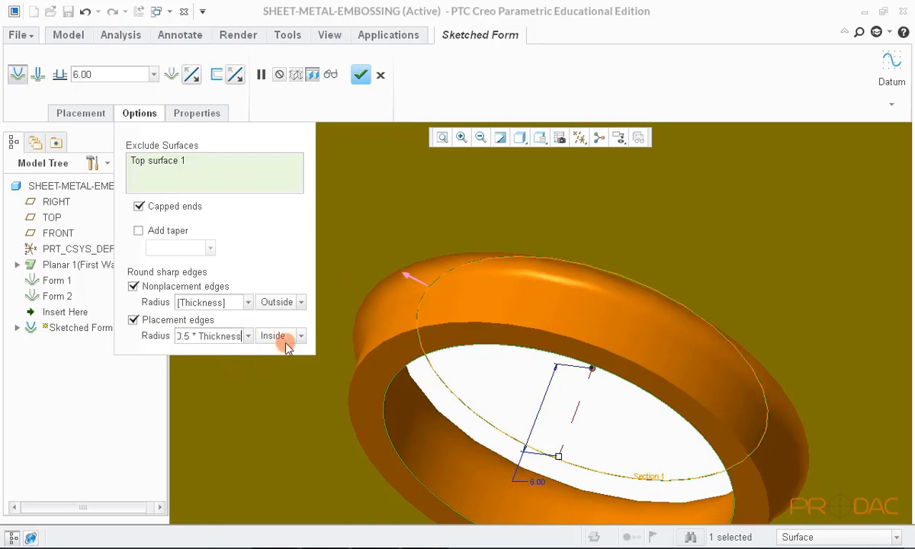
double_click(231, 336)
click(238, 337)
drag(231, 336, 160, 341)
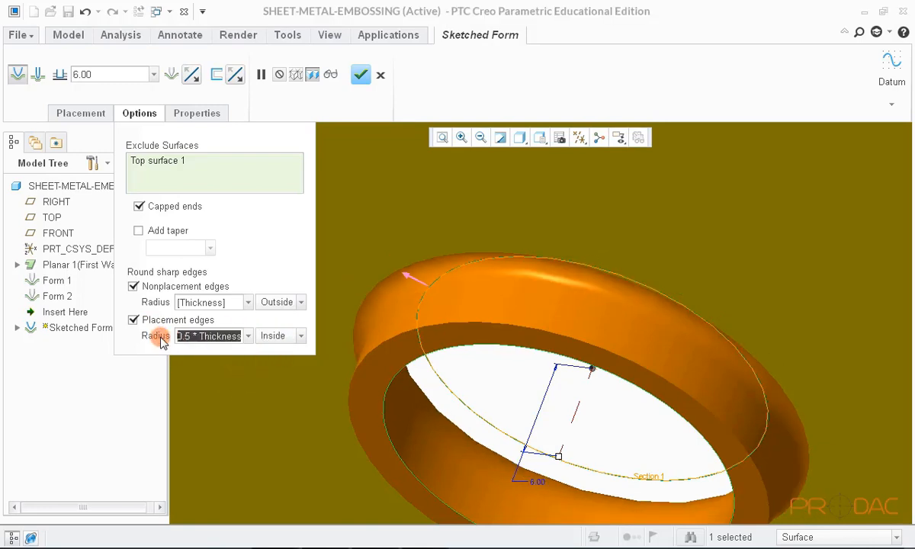
key(BackSpace)
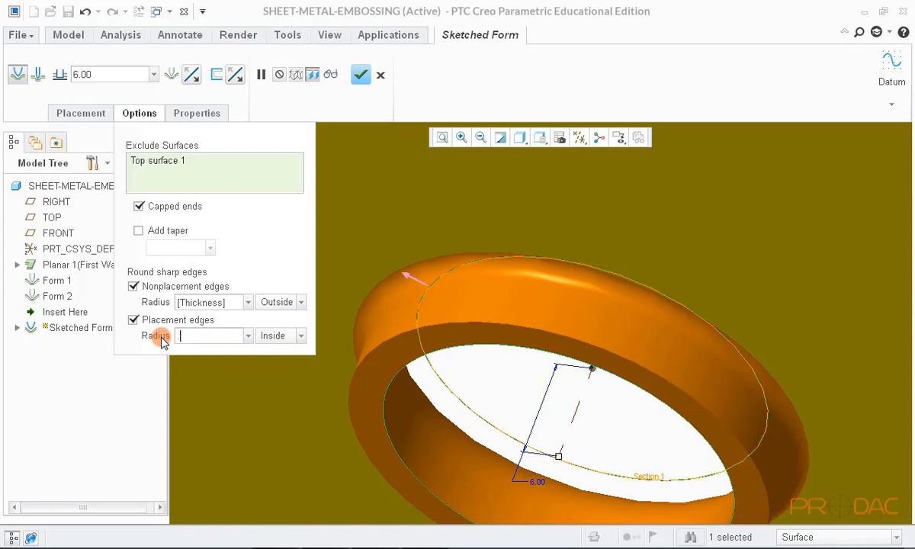
key(Return)
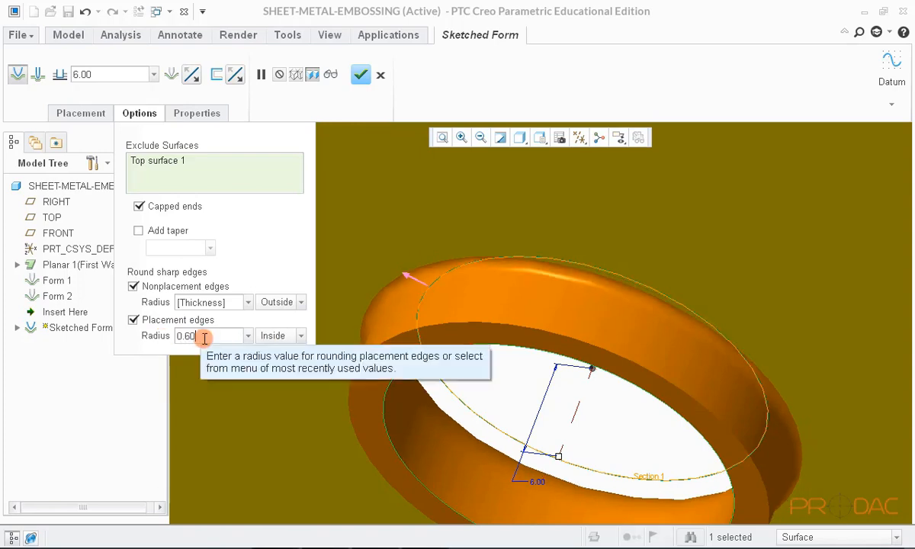
- Set the placement edges radius to 0.50 and inspect the form from the underside of the sheet
double_click(175, 336)
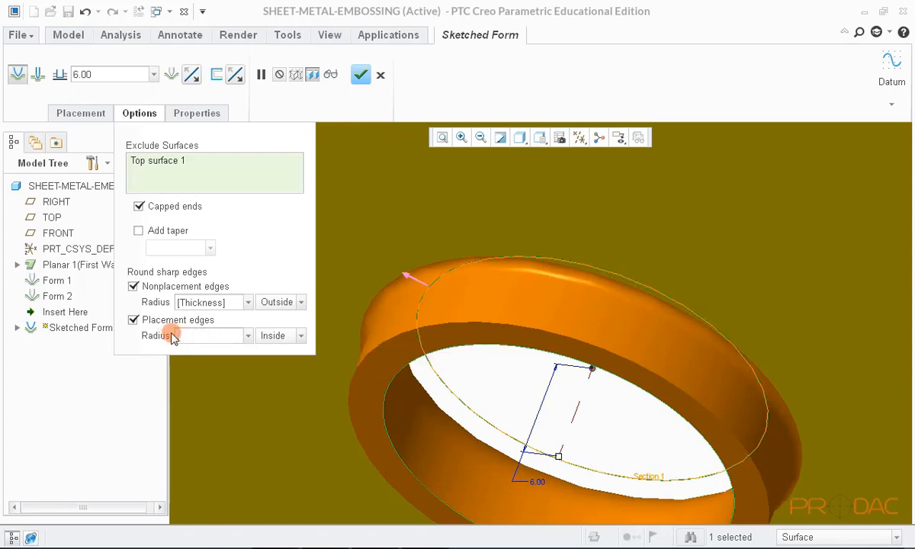
key(Return)
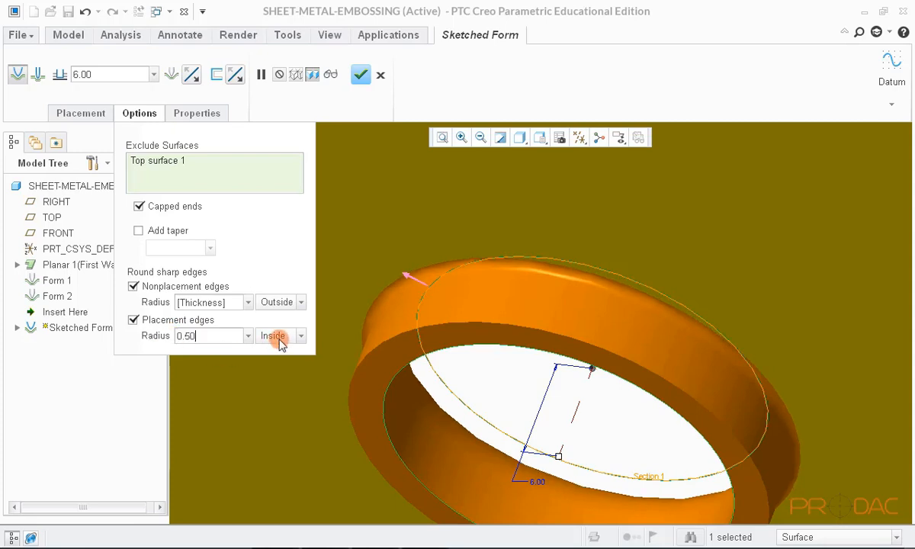
click(142, 114)
scroll(417, 239, down, 3)
scroll(417, 238, down, 2)
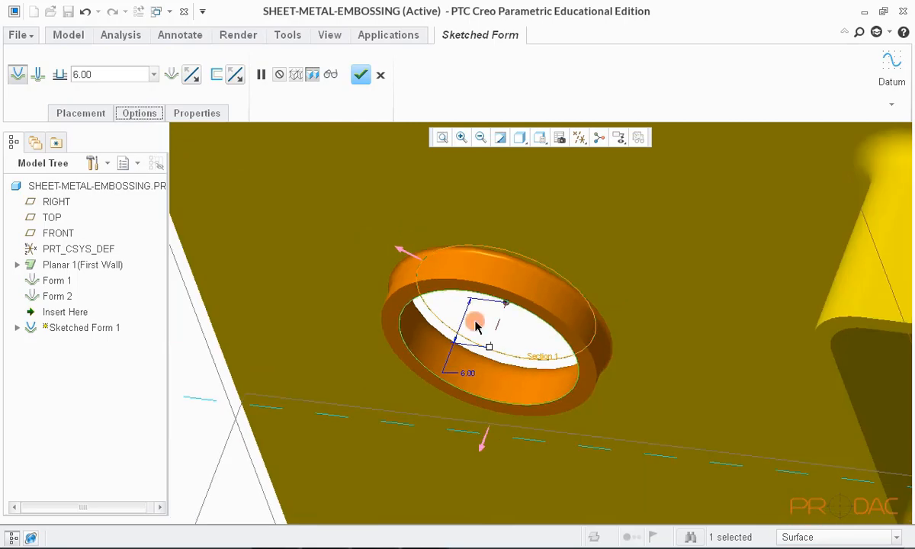
middle_drag(473, 317, 494, 308)
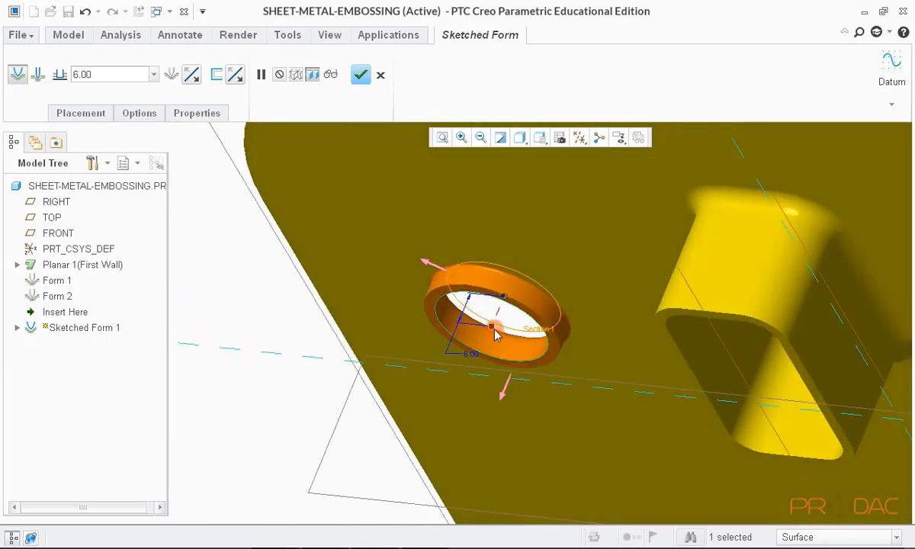
- Try a form depth of 4.00 directly on the model and set the depth back to 6
mouse_move(488, 355)
mouse_down()
mouse_move(409, 511)
mouse_move(497, 322)
mouse_up()
scroll(497, 322, up, 2)
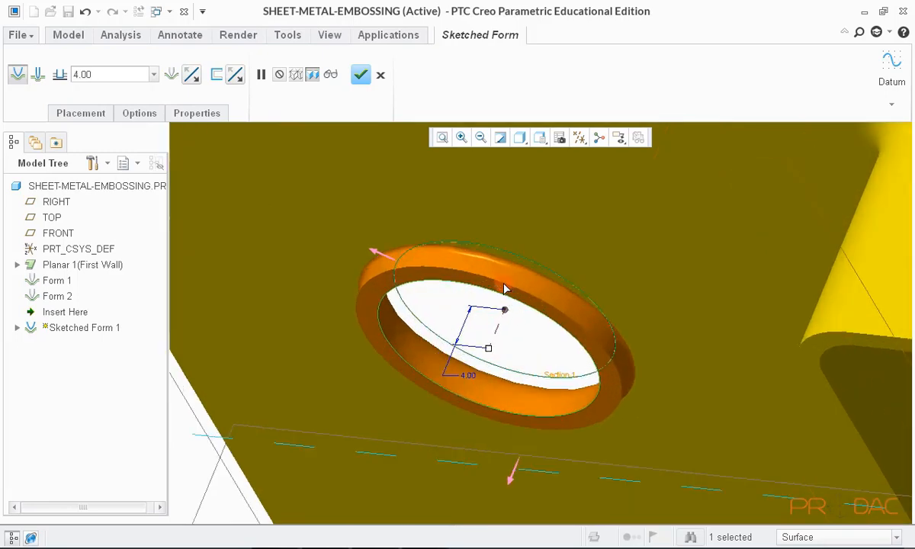
double_click(474, 371)
click(520, 357)
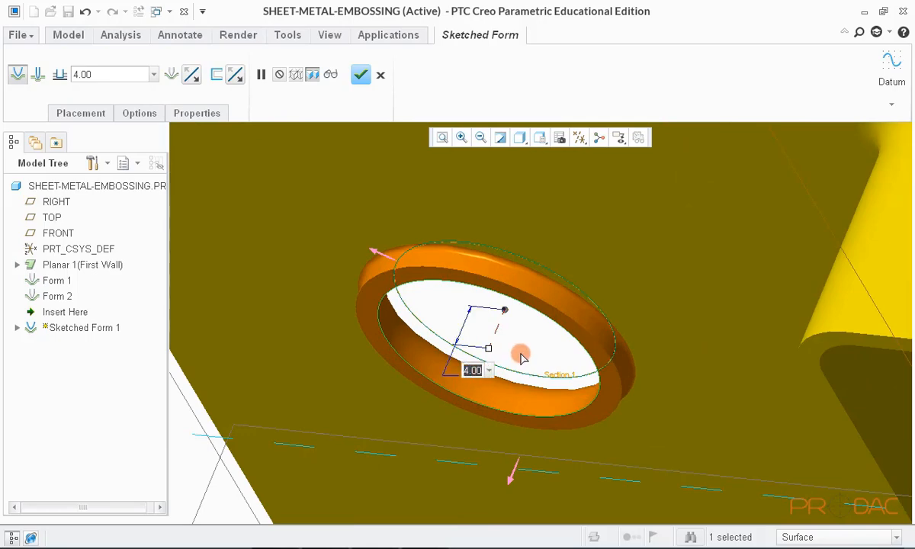
text(6)
key(Return)
- Return to the default view, complete the Sketched Form, and check the open circular form in the sheet
key(ctrl+d)
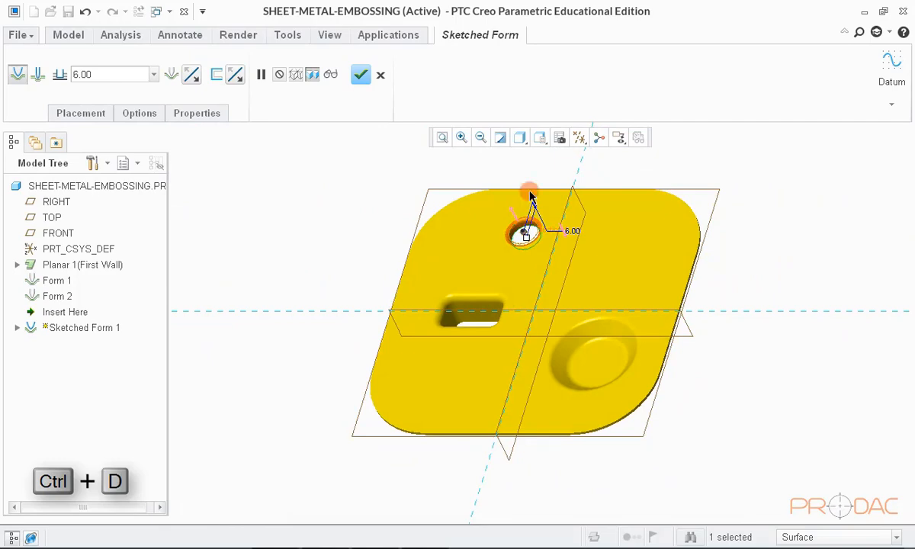
scroll(531, 196, up, 6)
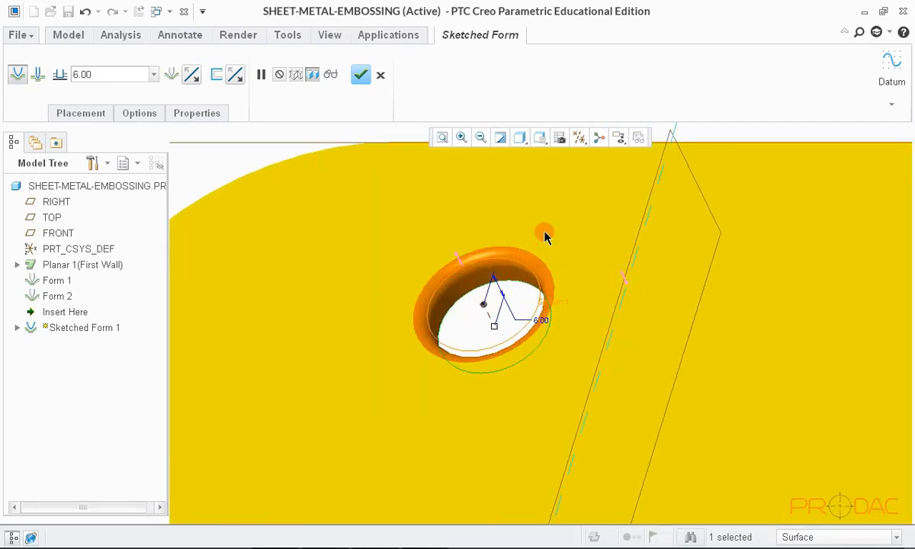
scroll(545, 237, up, 2)
click(359, 76)
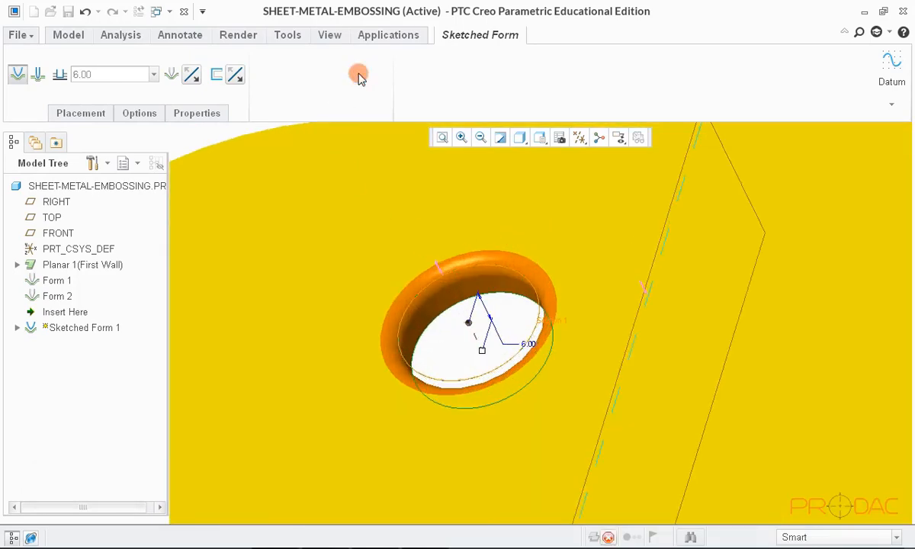
click(487, 327)
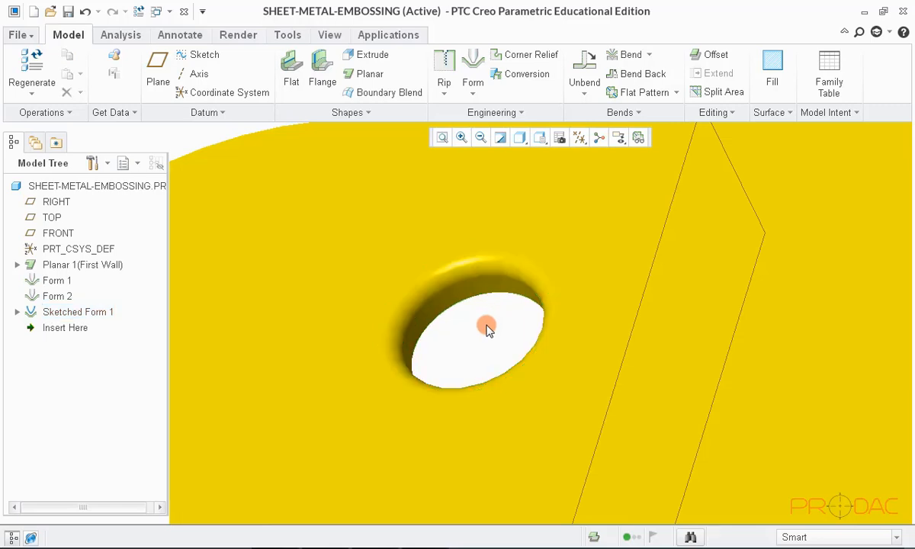
scroll(487, 327, down, 10)
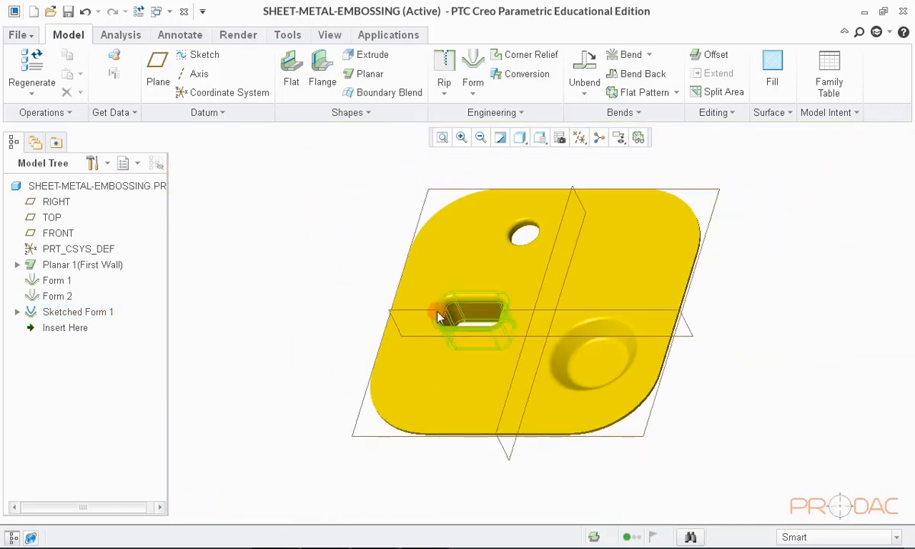